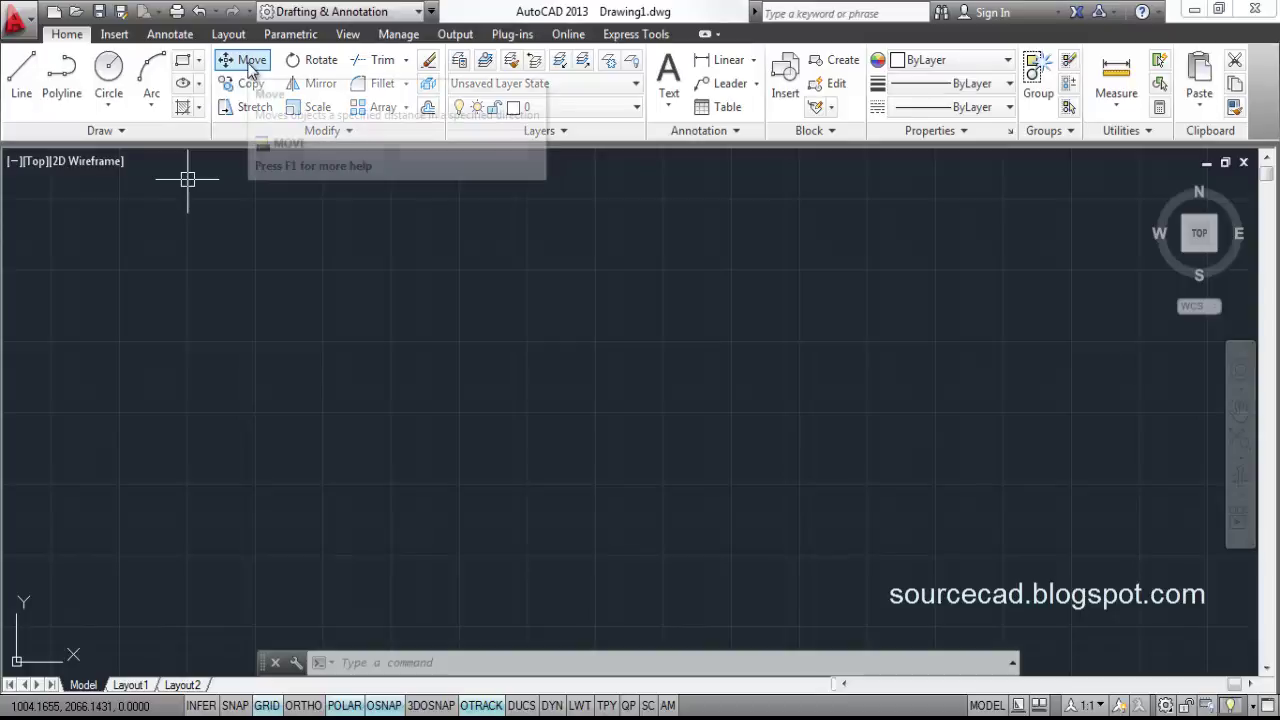
# Draw a large rectangle in the middle of the drawing area and a small upright rectangle to its upper left.
pyautogui.click(182, 60)
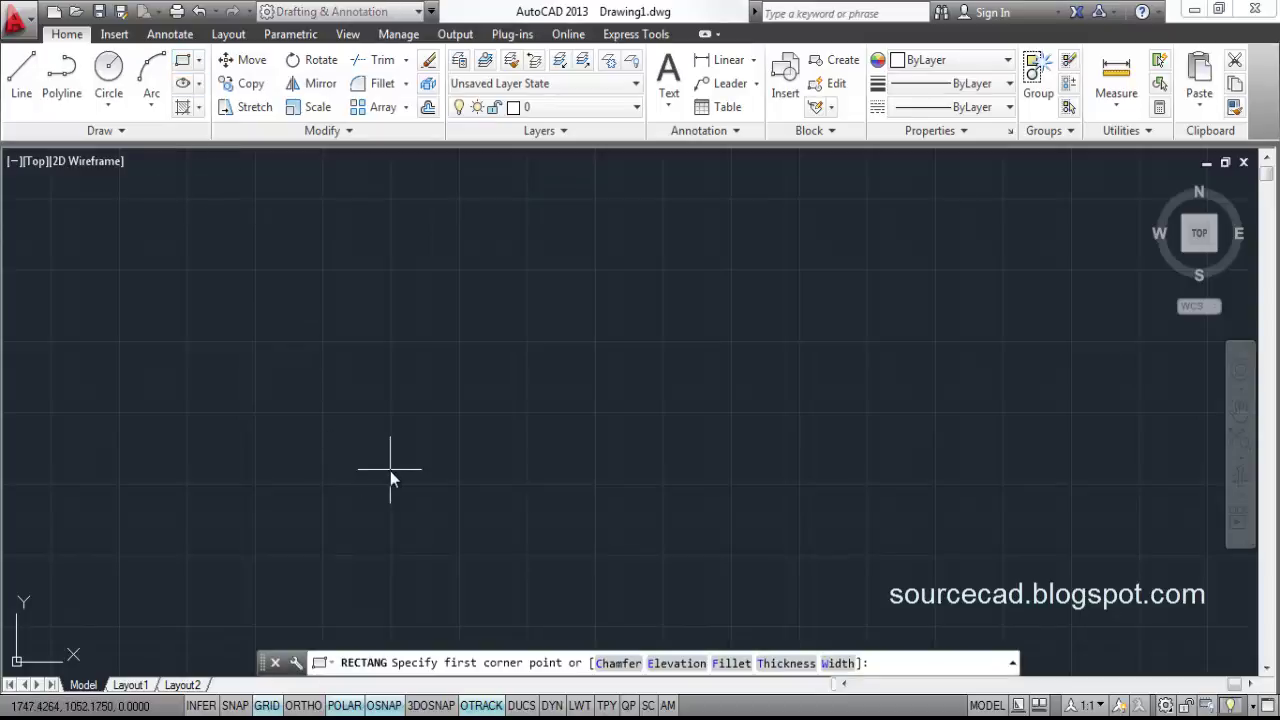
pyautogui.click(391, 469)
pyautogui.click(630, 311)
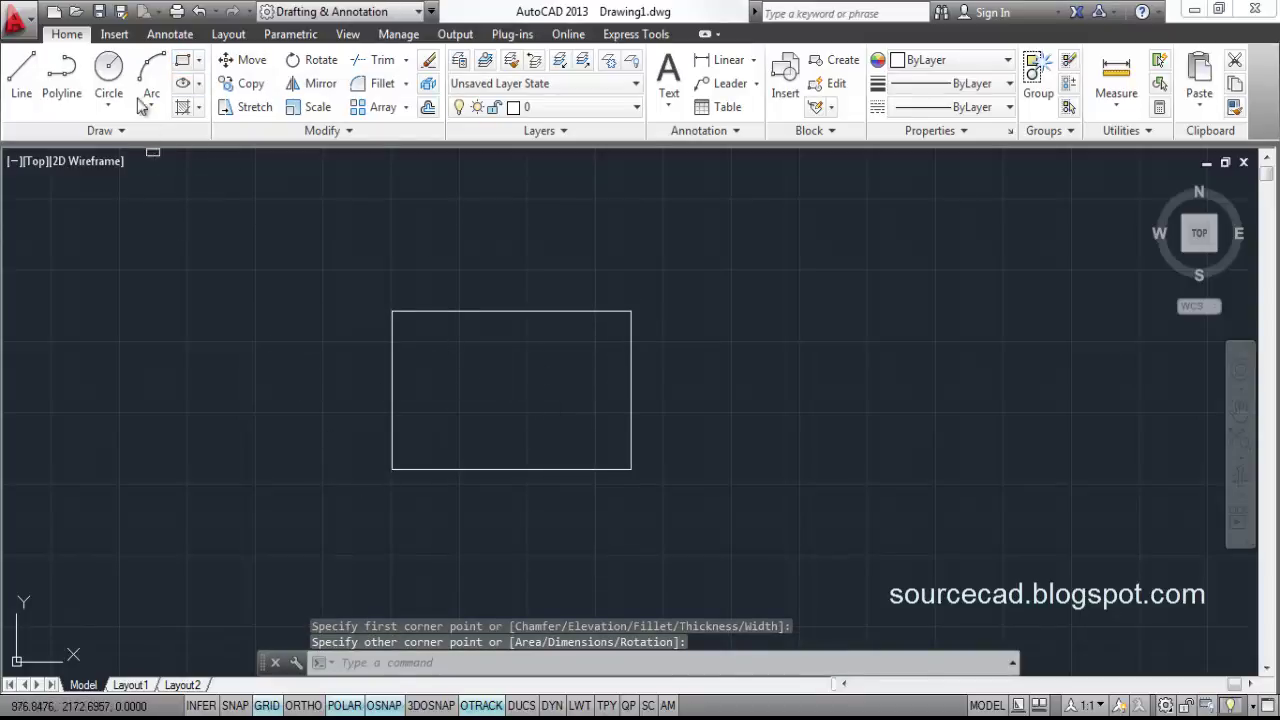
pyautogui.click(190, 62)
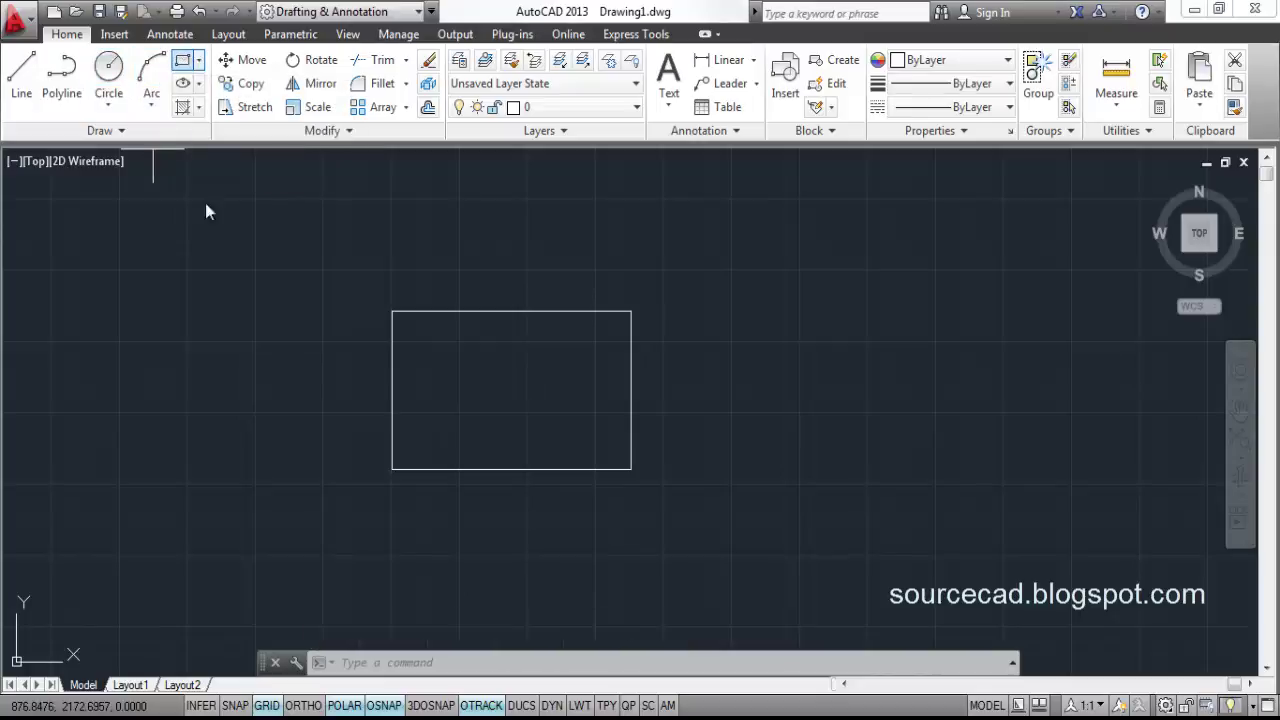
pyautogui.click(245, 291)
pyautogui.click(290, 358)
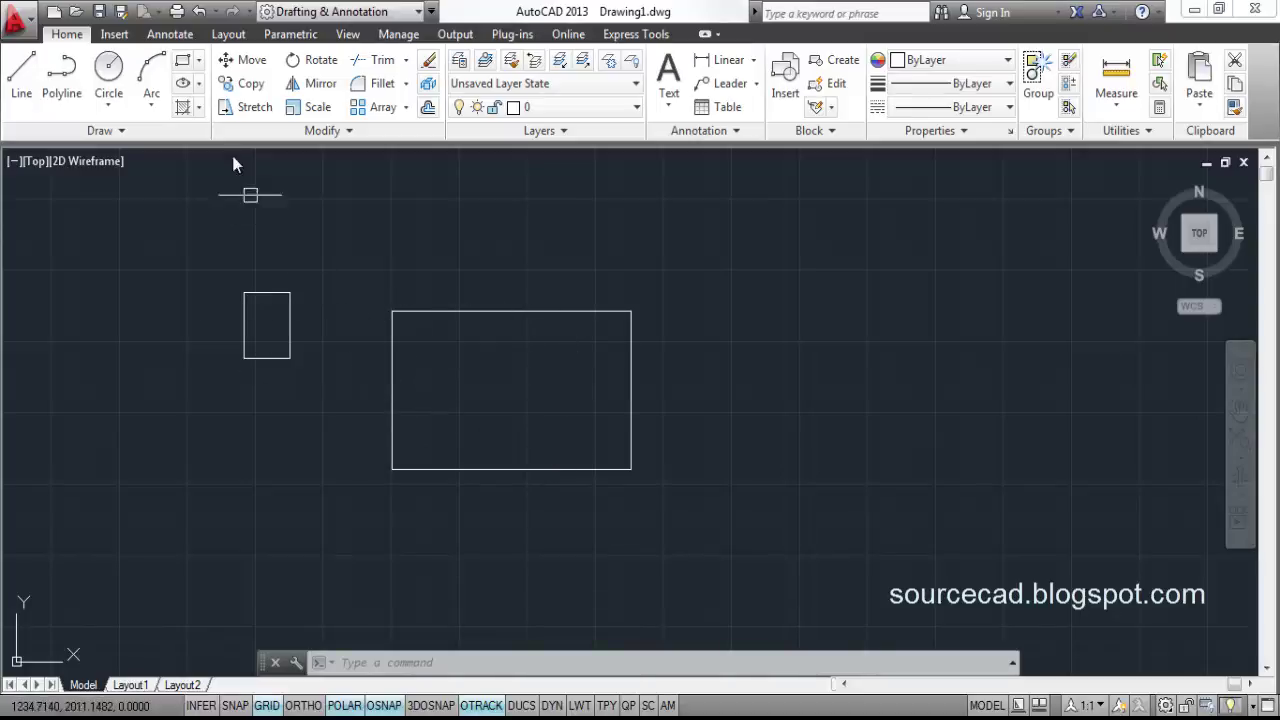
# Move the small rectangle from its lower-right corner to the large rectangle's upper-left corner.
pyautogui.click(248, 62)
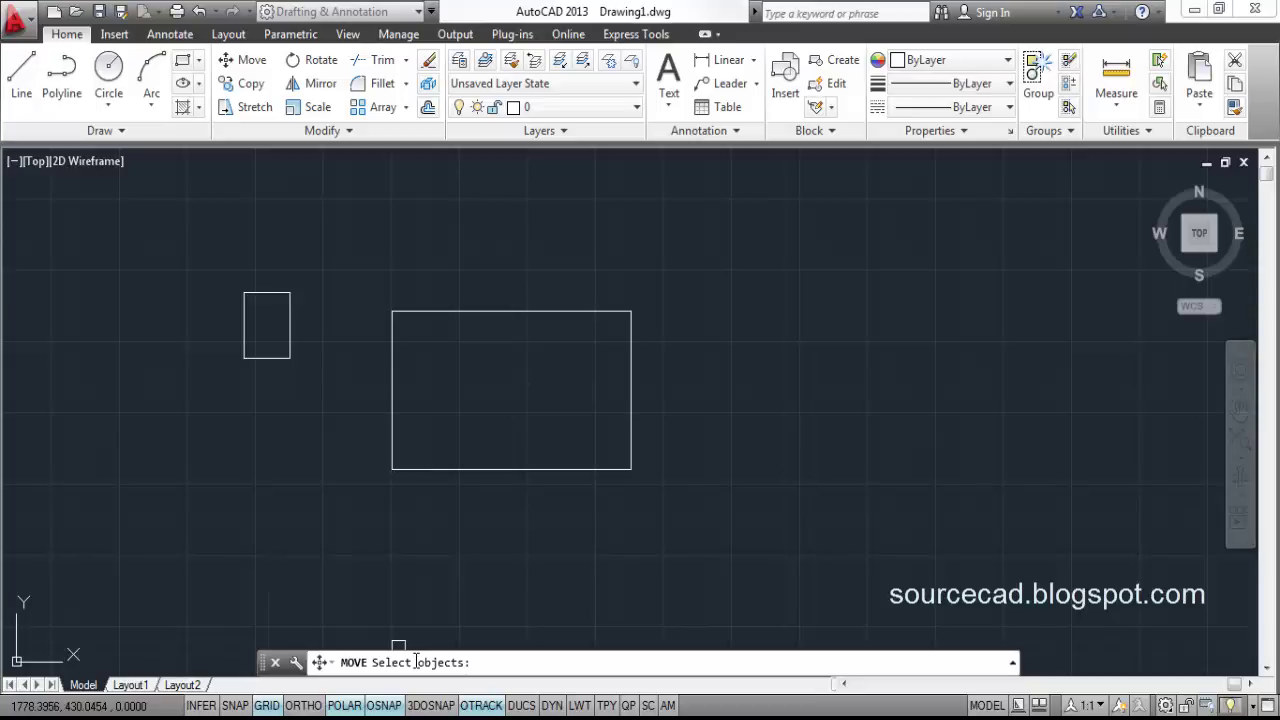
pyautogui.click(273, 356)
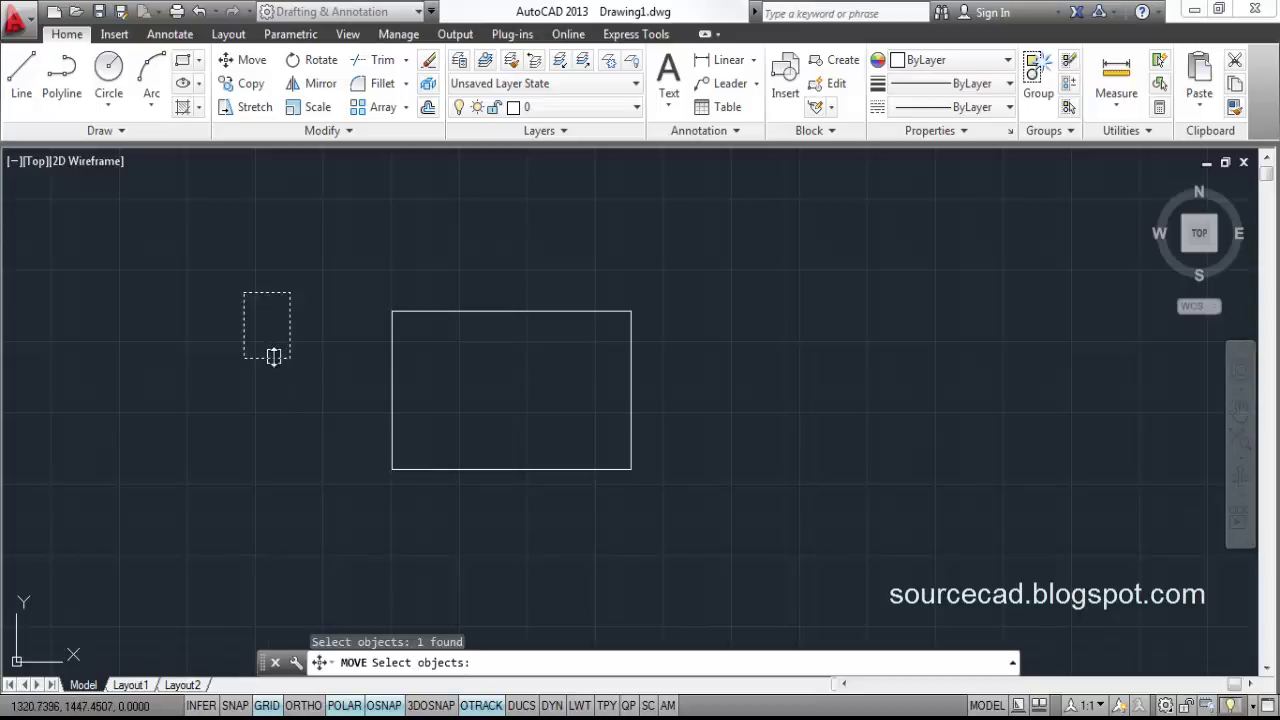
pyautogui.press('Return')
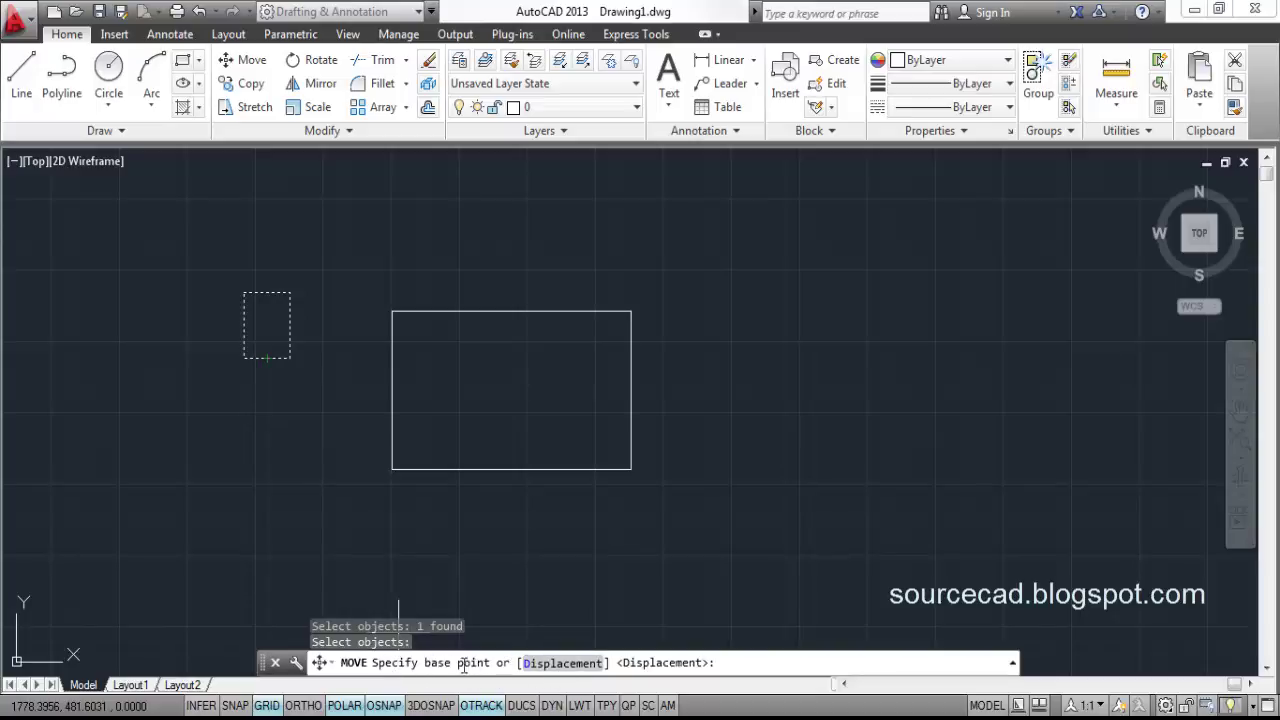
pyautogui.click(289, 358)
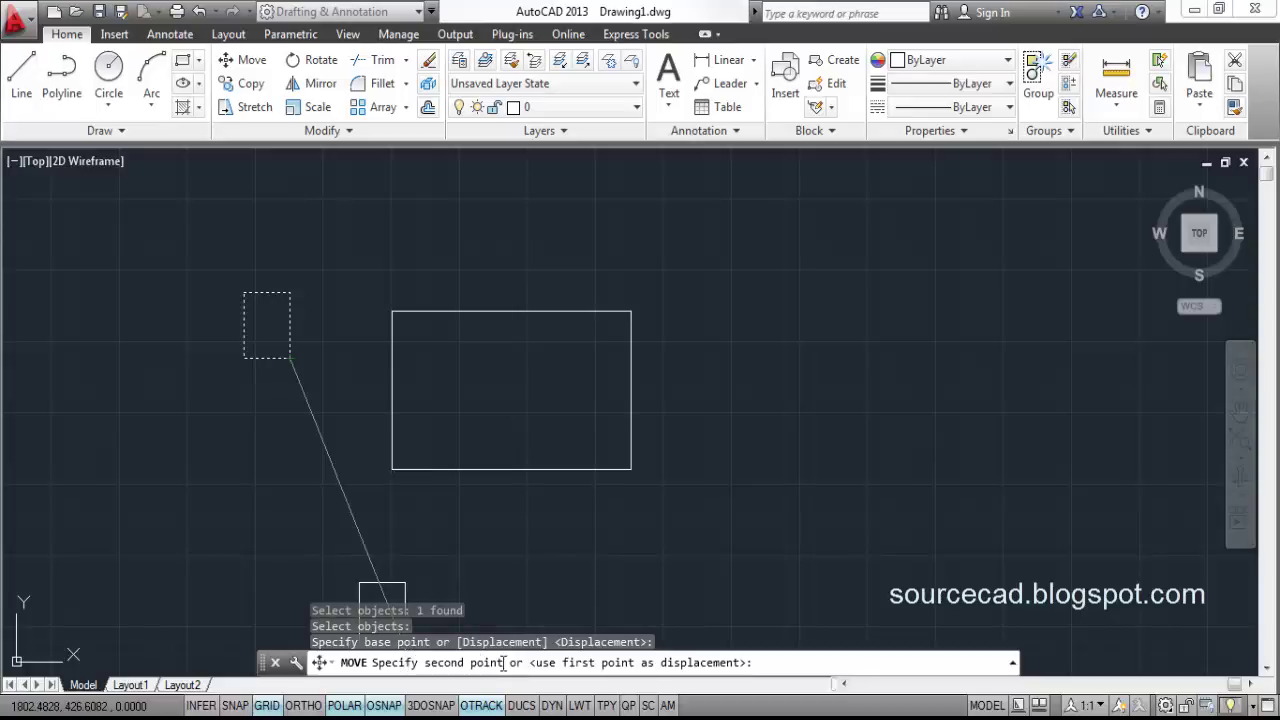
pyautogui.click(391, 314)
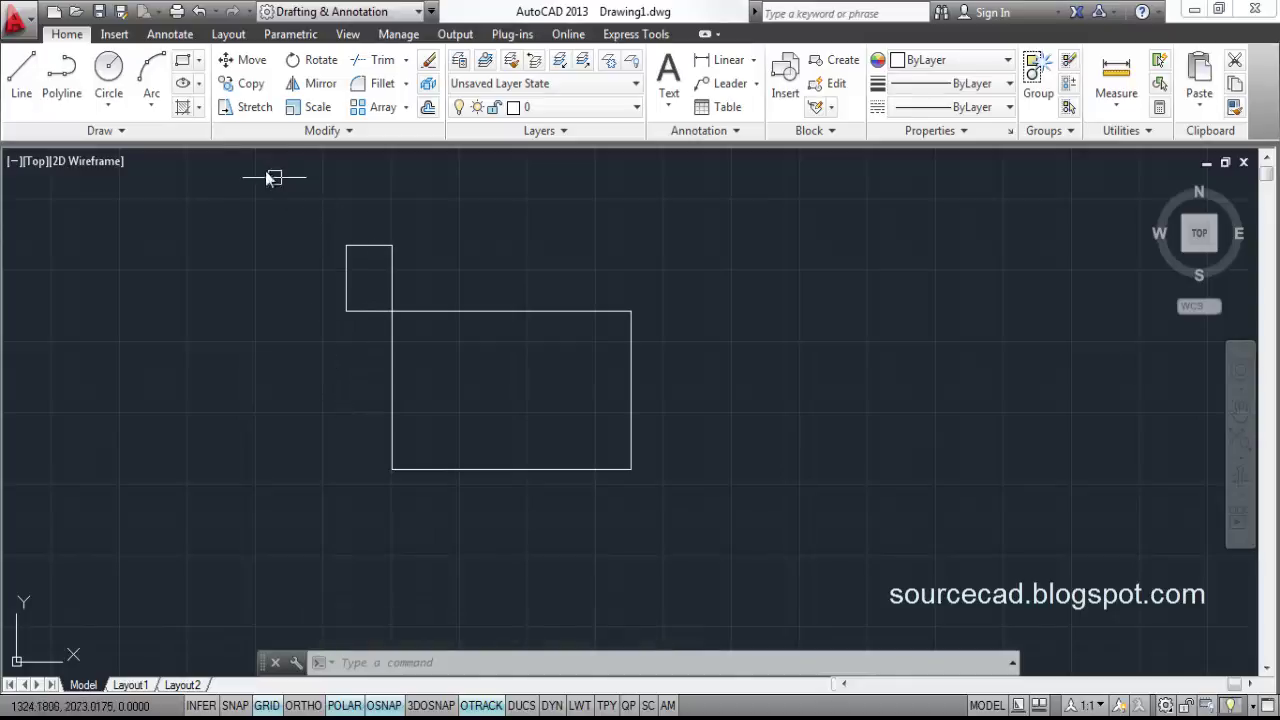
# Move the small rectangle by its upper-right corner onto the large rectangle's lower-right corner.
pyautogui.click(252, 62)
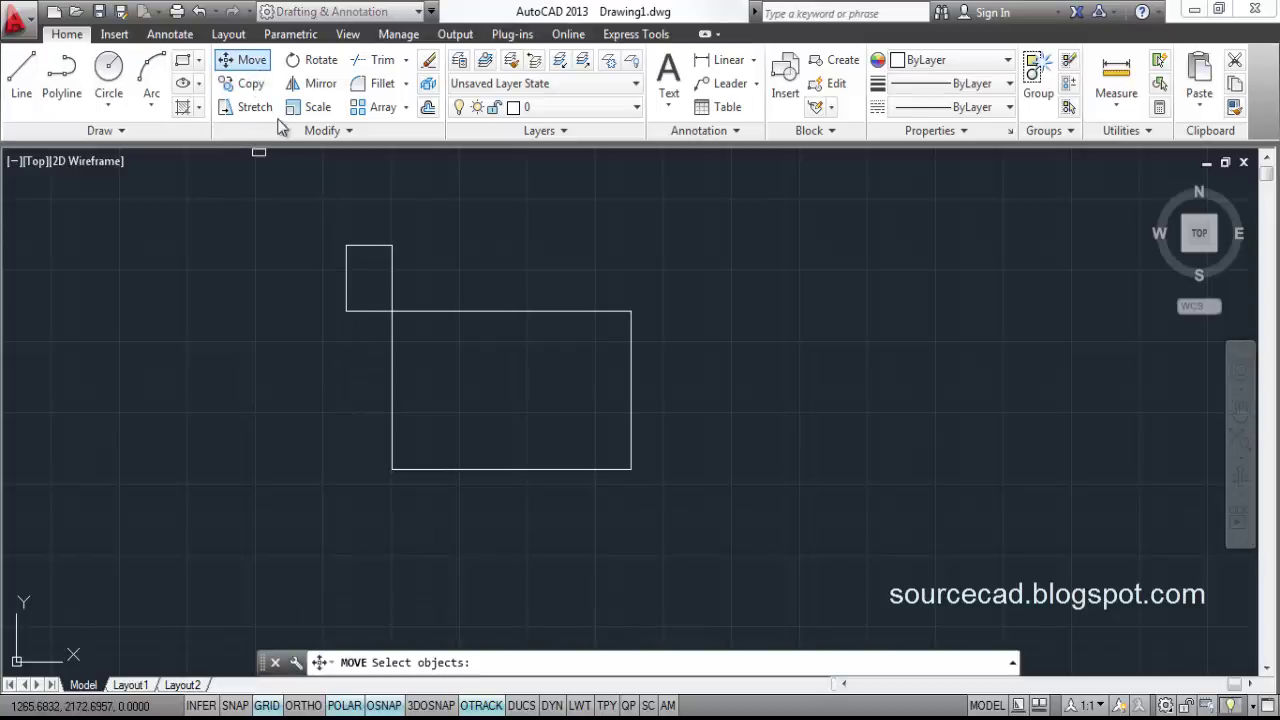
pyautogui.click(366, 245)
pyautogui.press('Return')
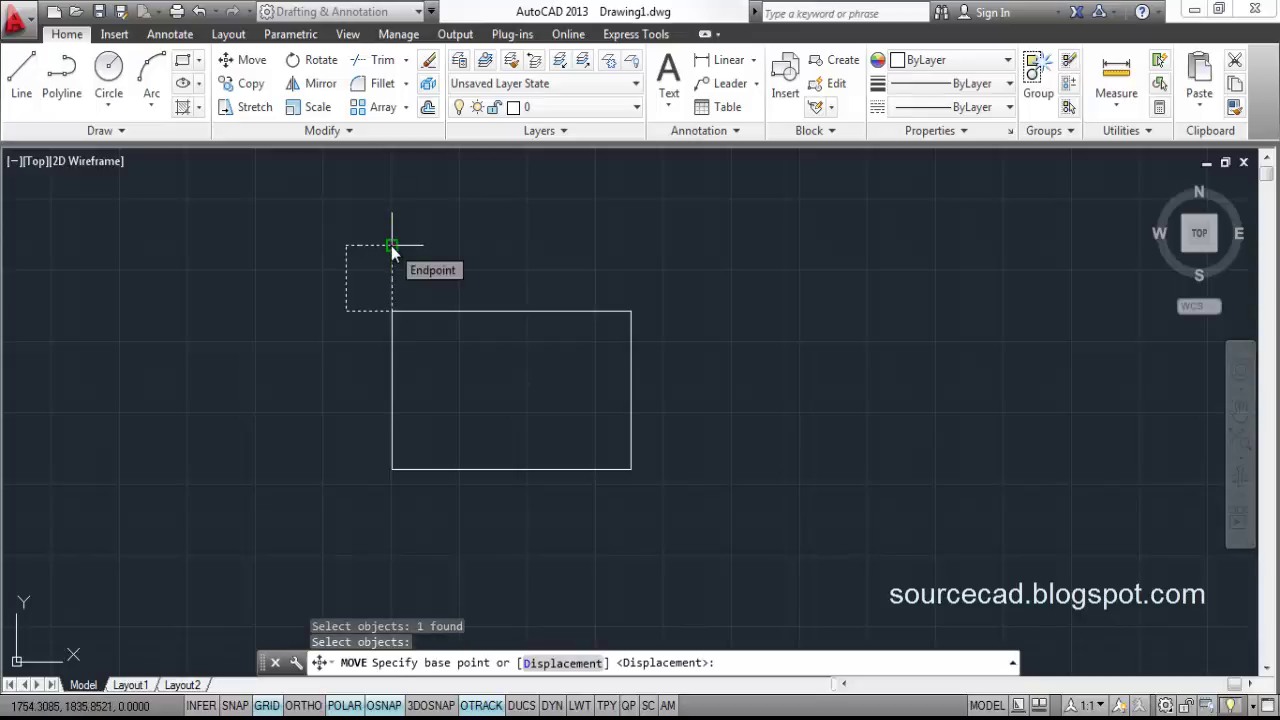
pyautogui.click(391, 245)
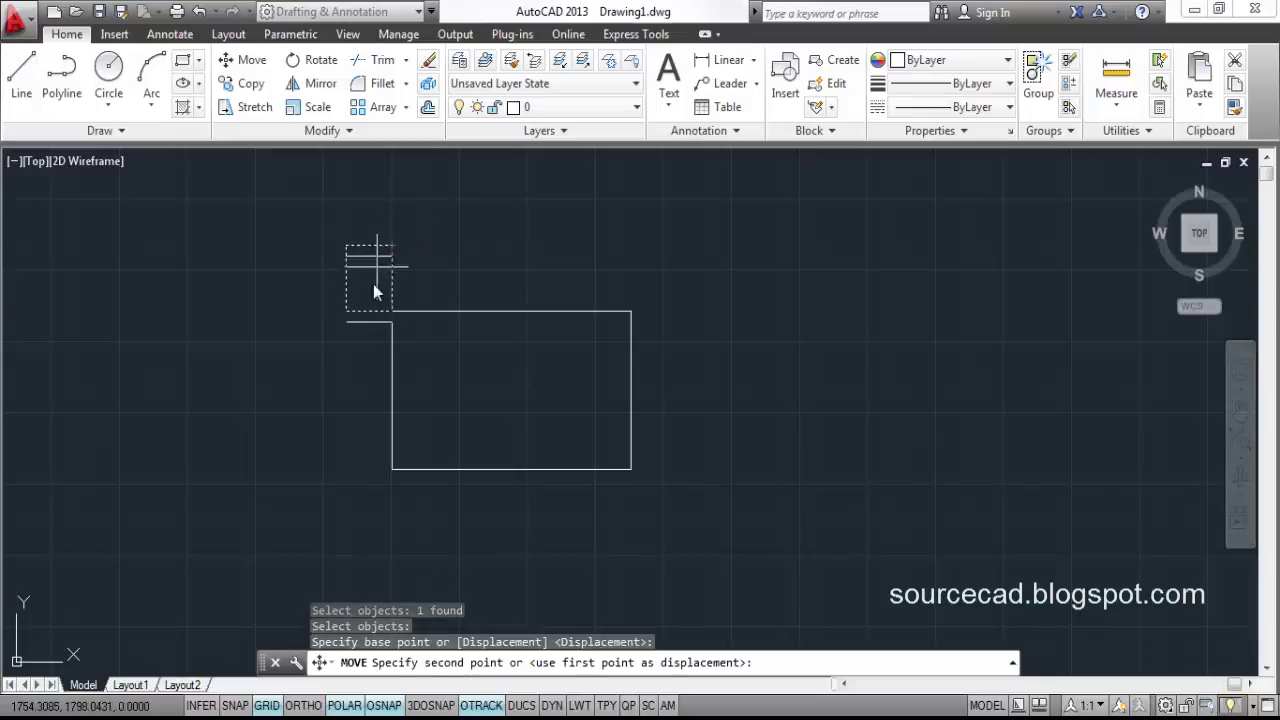
pyautogui.click(631, 468)
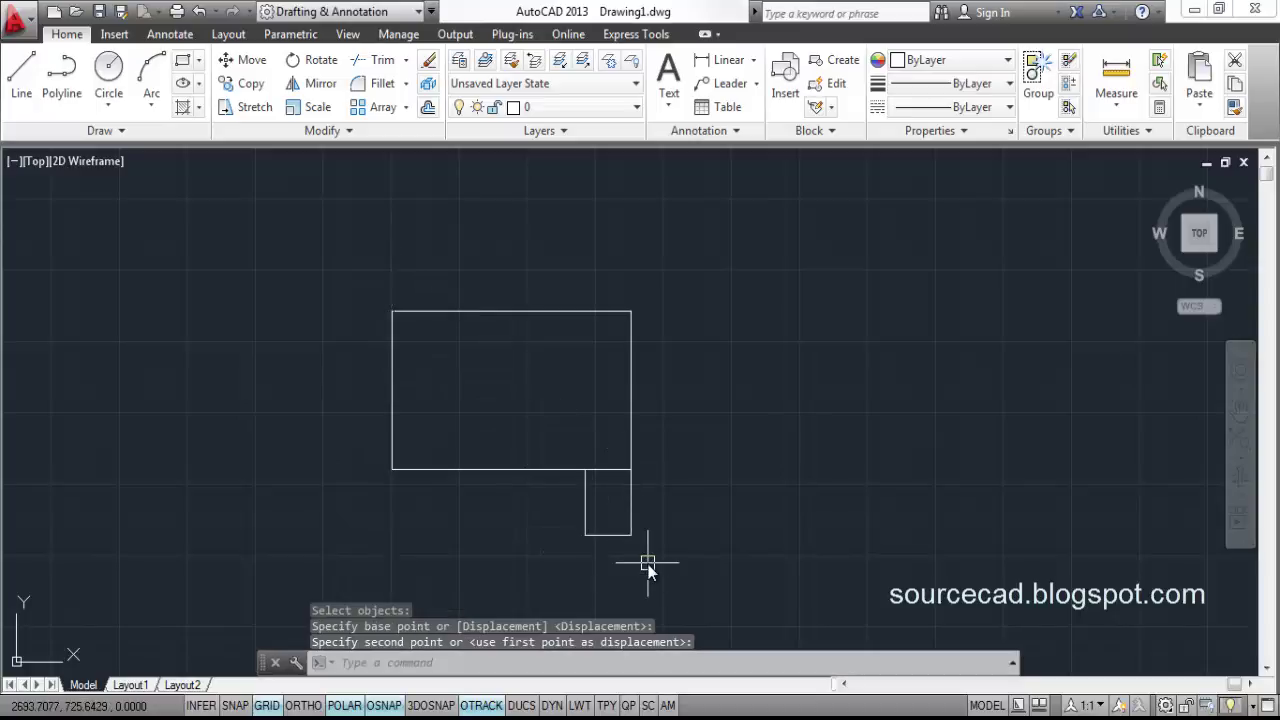
# Erase the small and the large rectangle from the drawing.
pyautogui.click(583, 500)
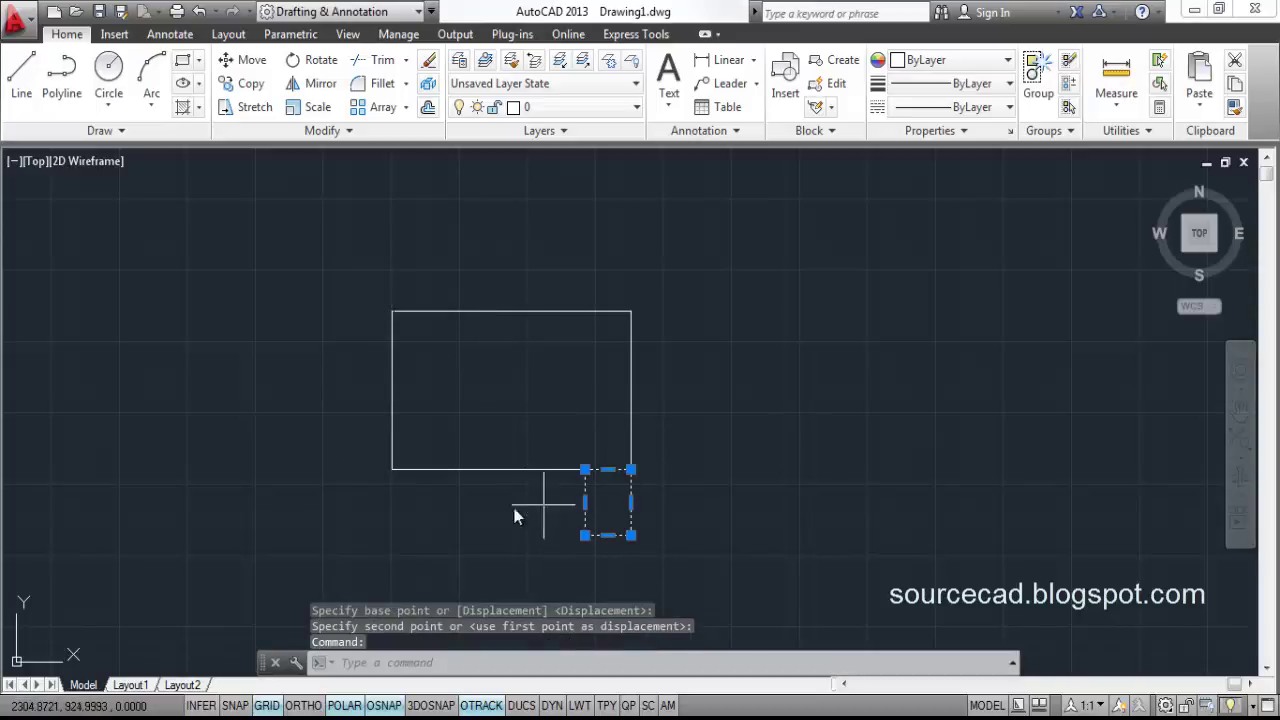
pyautogui.press('Delete')
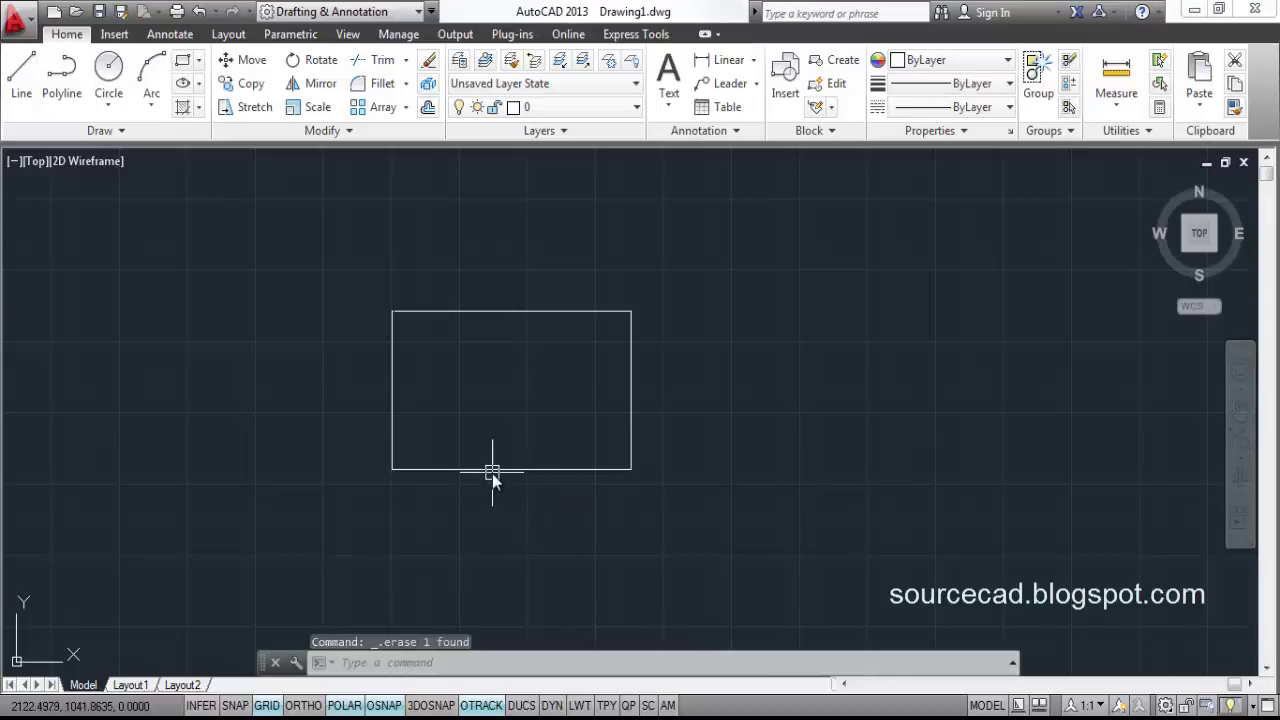
pyautogui.click(492, 469)
pyautogui.press('Delete')
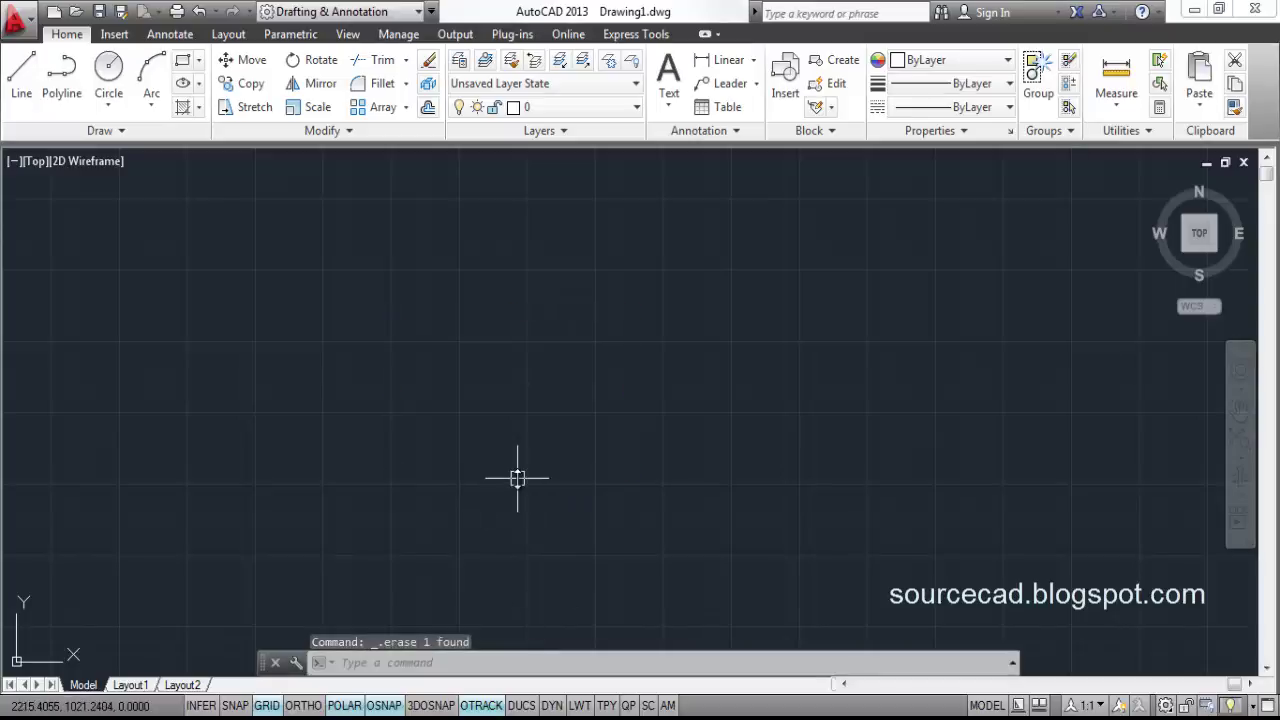
pyautogui.middleClick(517, 478)
pyautogui.middleClick(517, 478)
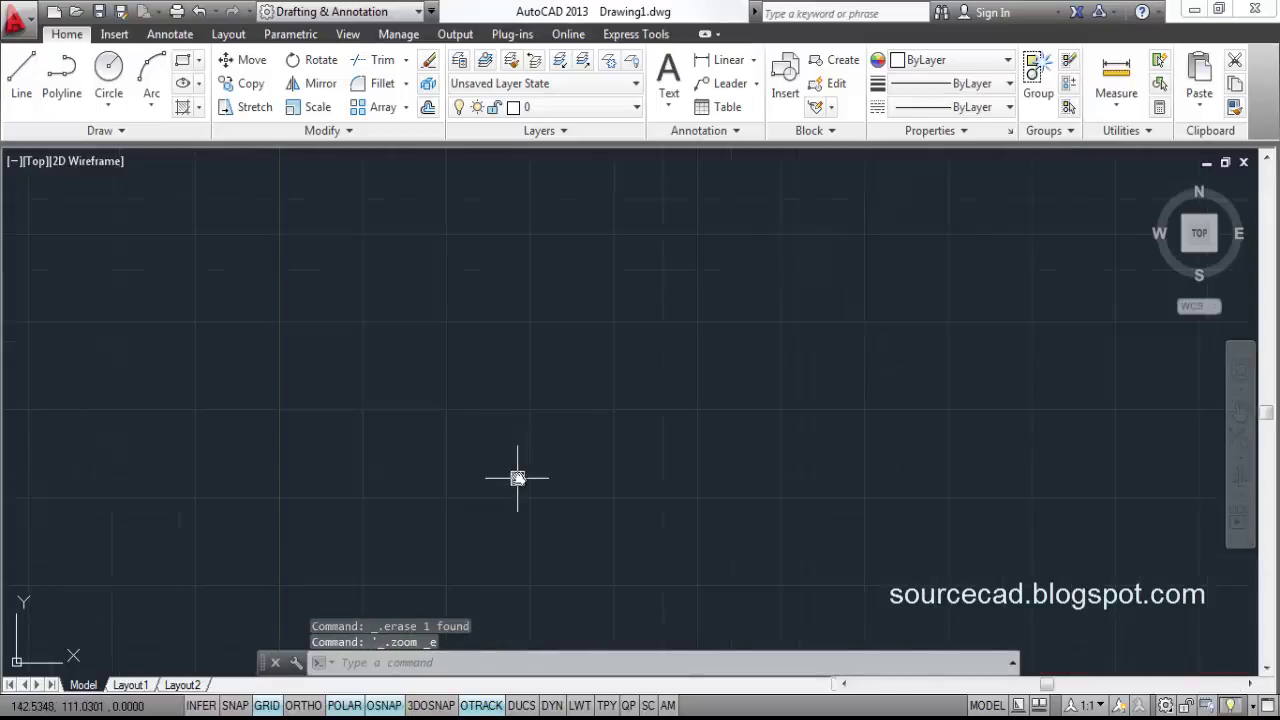
pyautogui.scroll(-4, 517, 478)
pyautogui.moveTo(517, 471); pyautogui.dragTo(175, 525, button='middle')
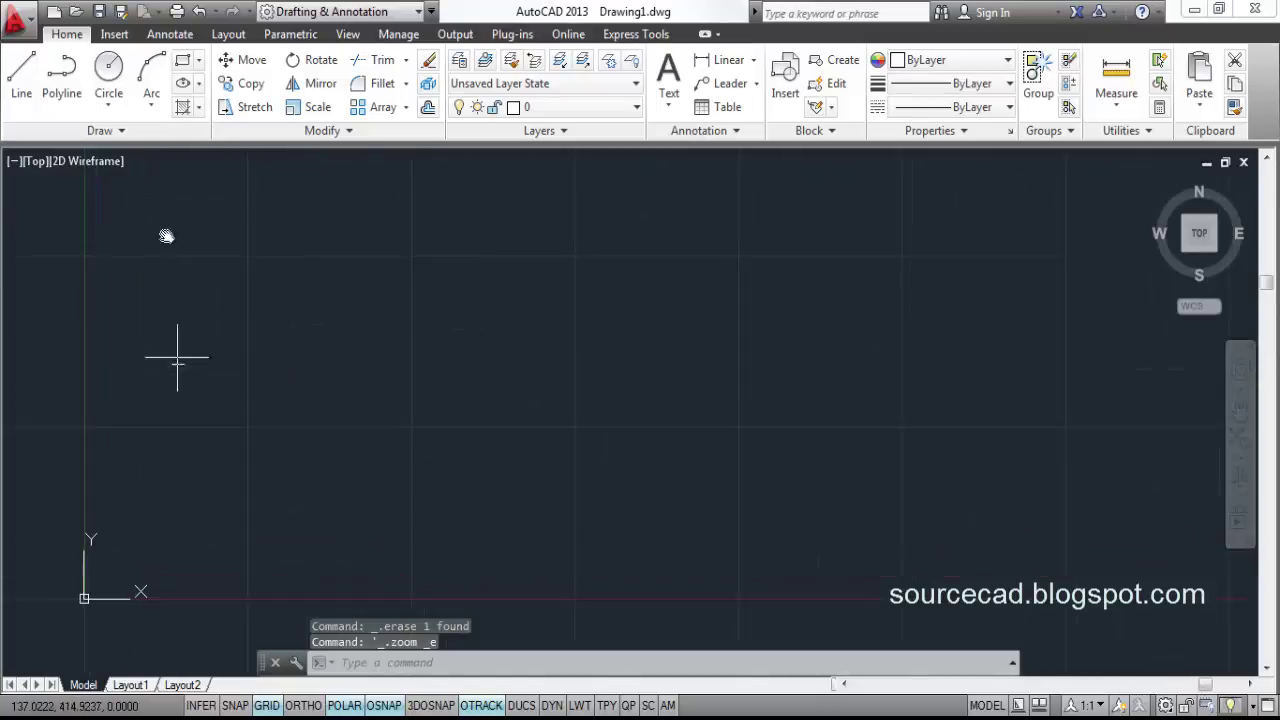
pyautogui.click(182, 61)
pyautogui.click(340, 545)
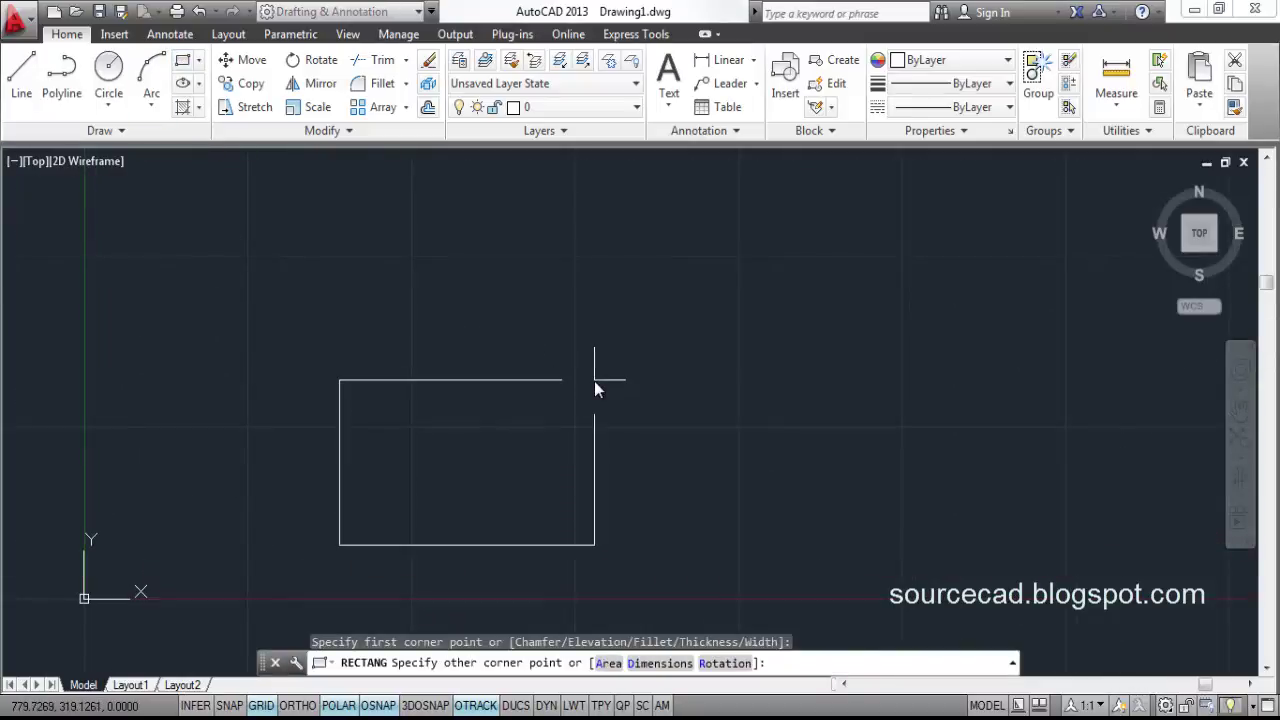
pyautogui.write('@10,')
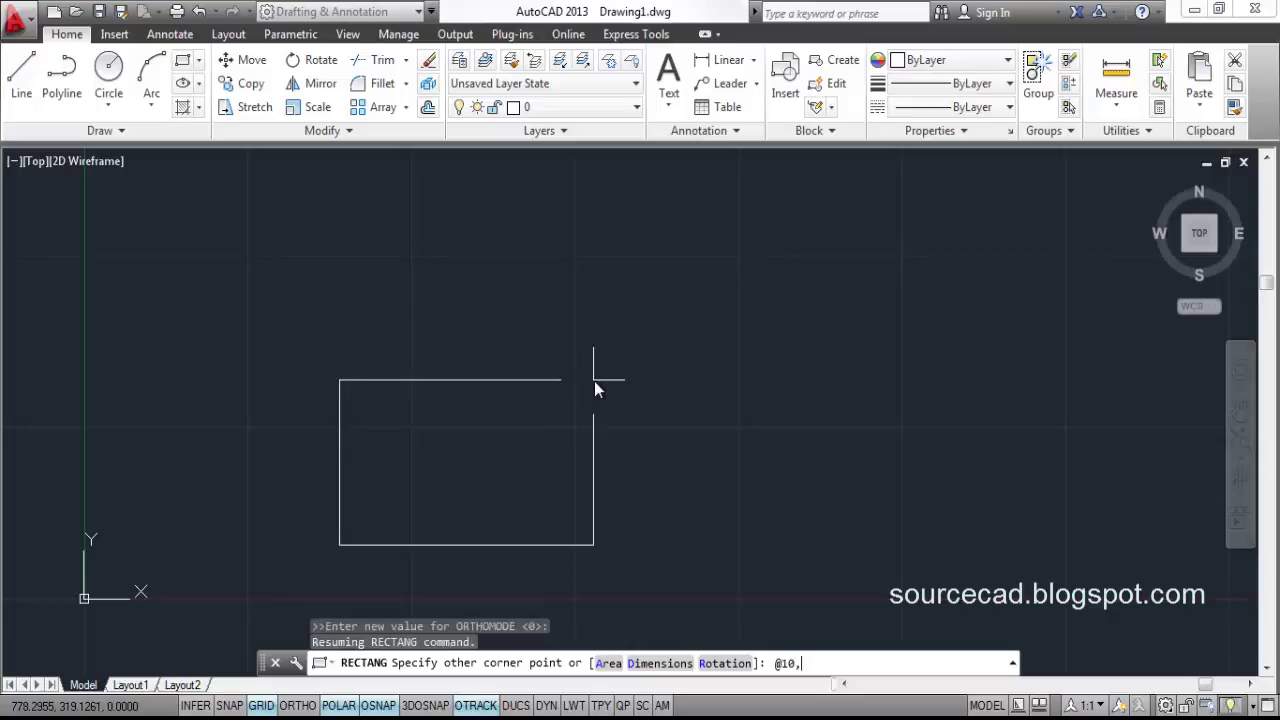
pyautogui.write('5')
pyautogui.press('Return')
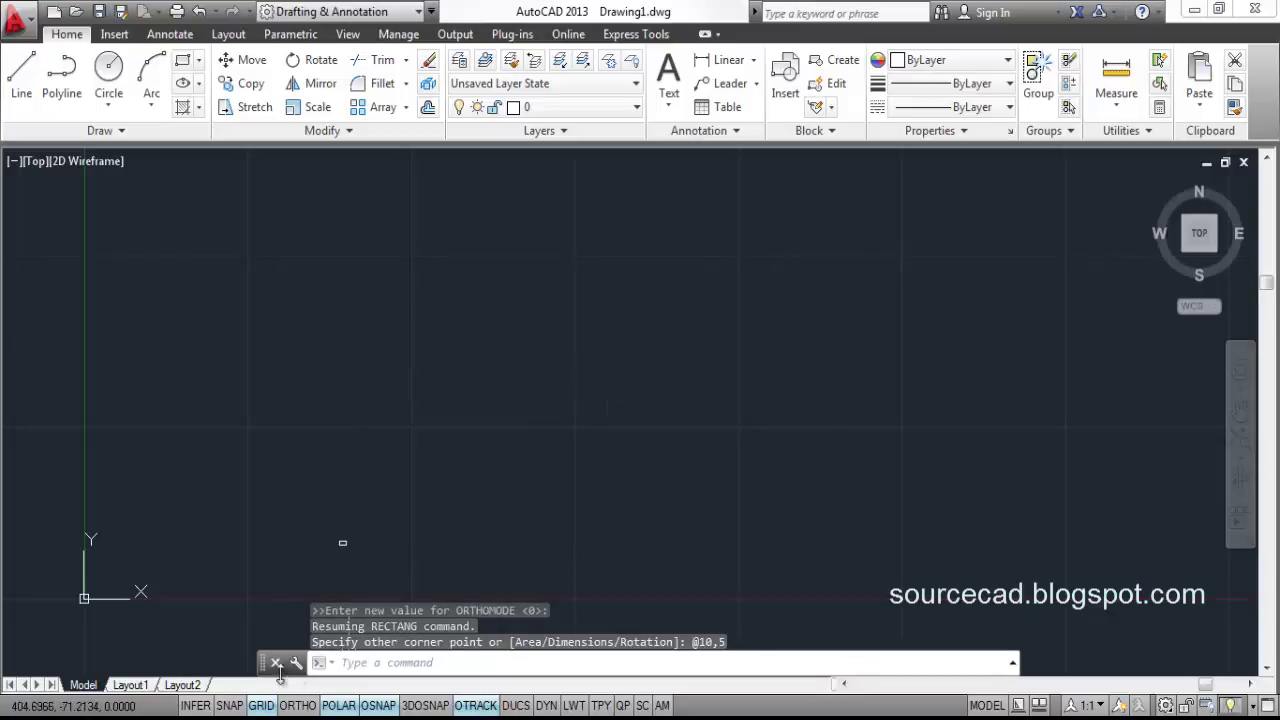
# Draw a small upright rectangle standing on the top edge of the 10 by 5 rectangle, starting at its upper-left corner.
pyautogui.middleClick(463, 463)
pyautogui.middleClick(463, 463)
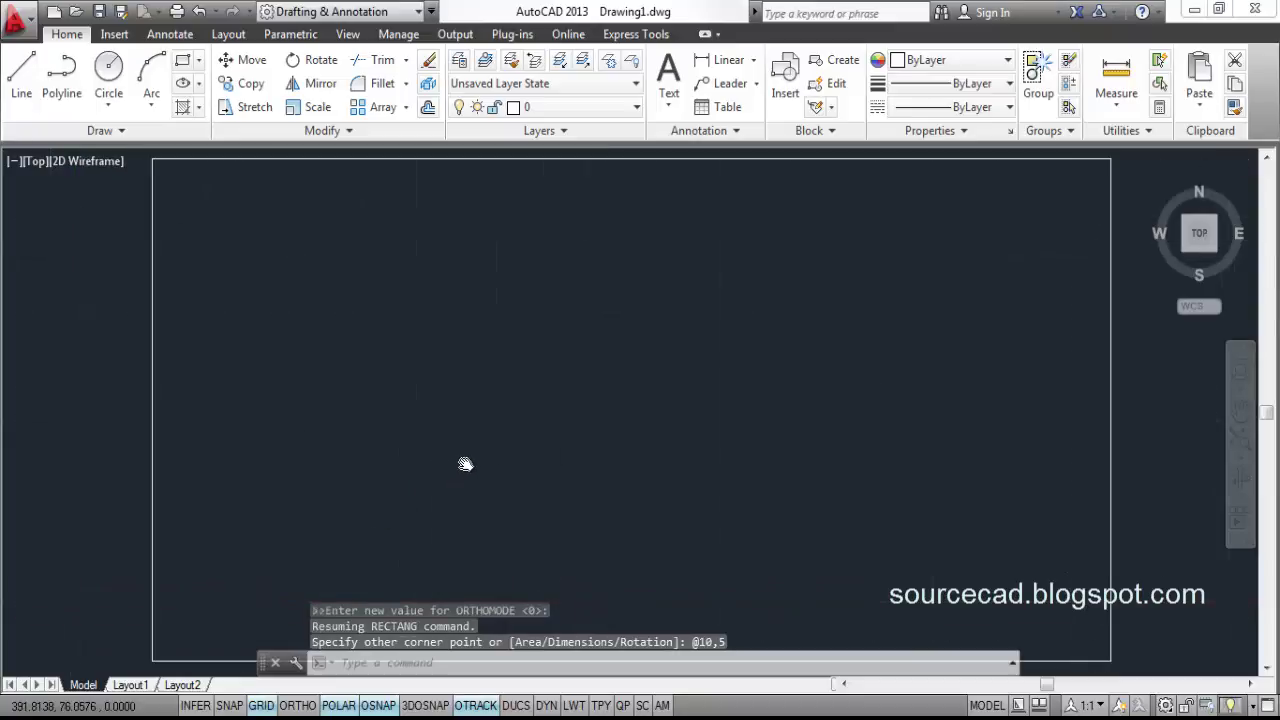
pyautogui.scroll(-4, 513, 430)
pyautogui.moveTo(531, 428); pyautogui.dragTo(550, 454, button='middle')
pyautogui.click(182, 60)
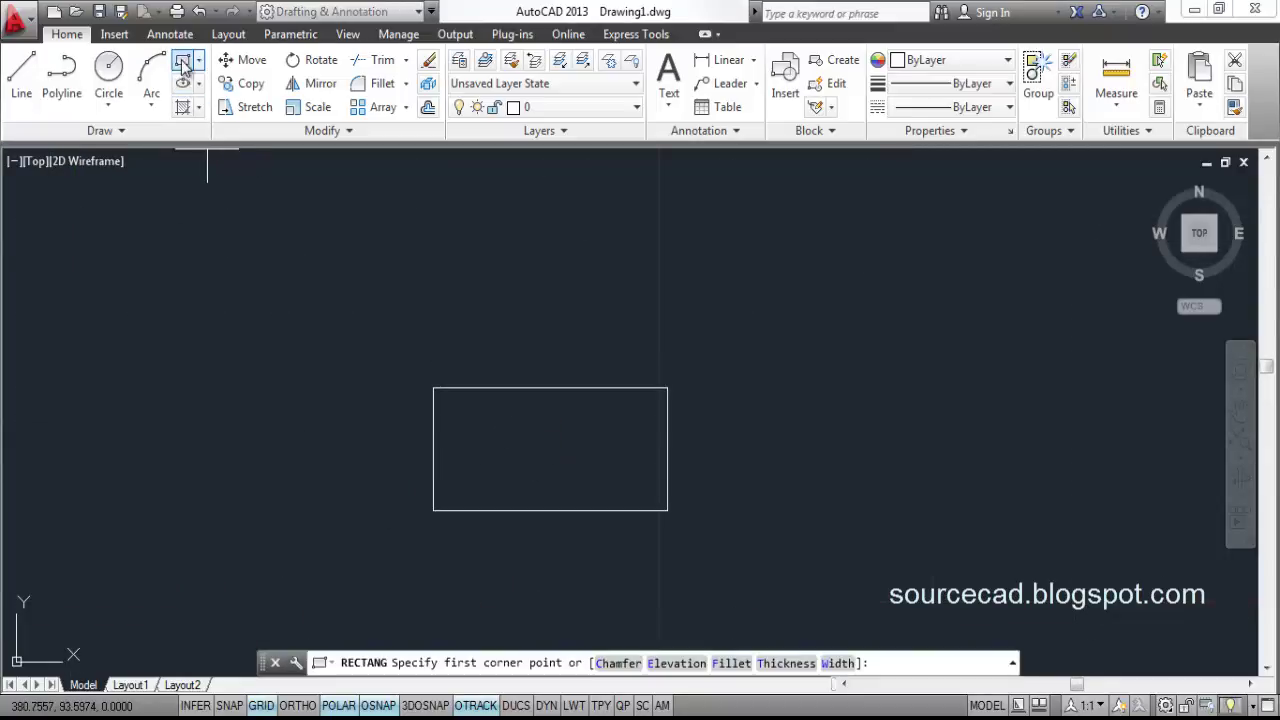
pyautogui.click(433, 388)
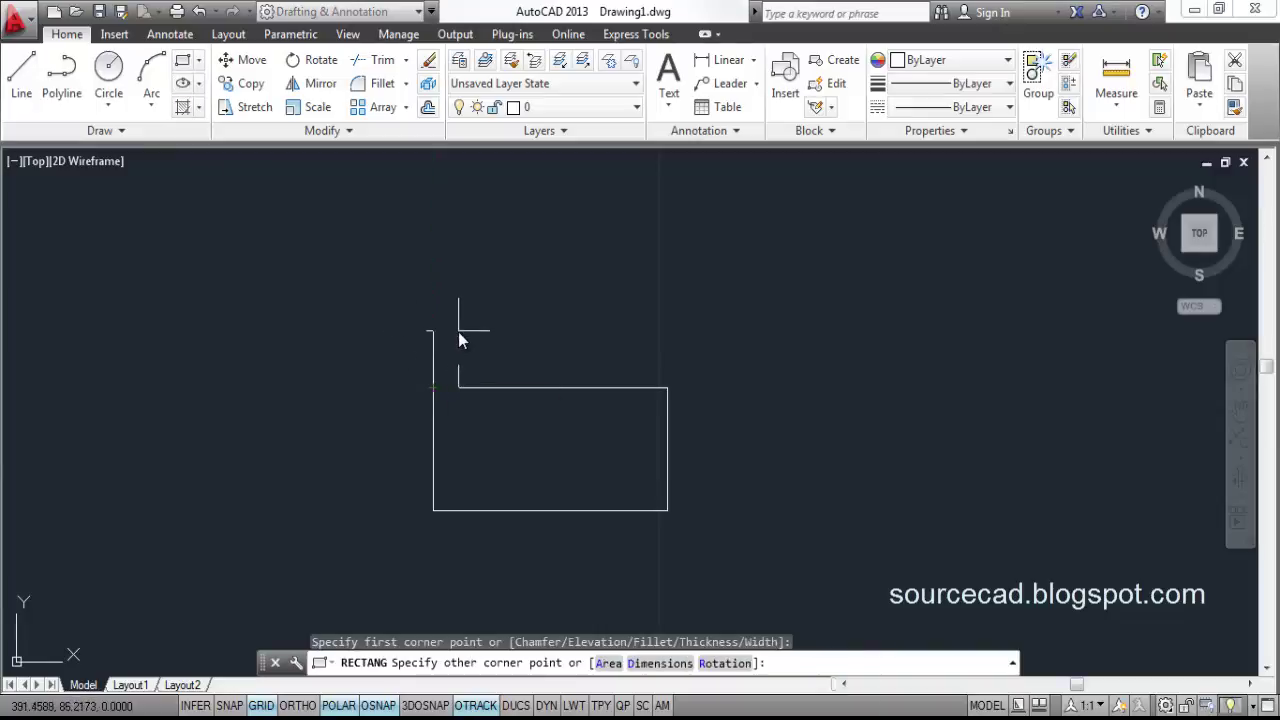
pyautogui.click(461, 336)
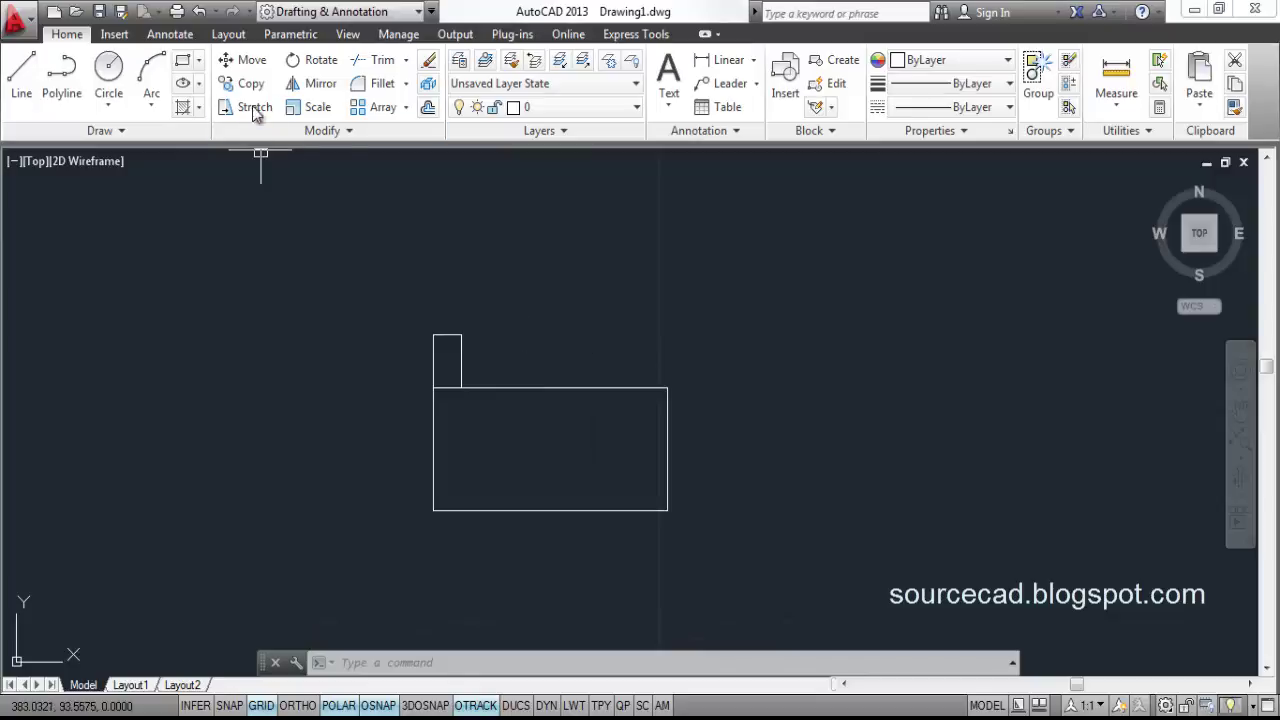
# Move the small rectangle 5 units horizontally to the right from its lower-left corner, and undo that move.
pyautogui.click(250, 62)
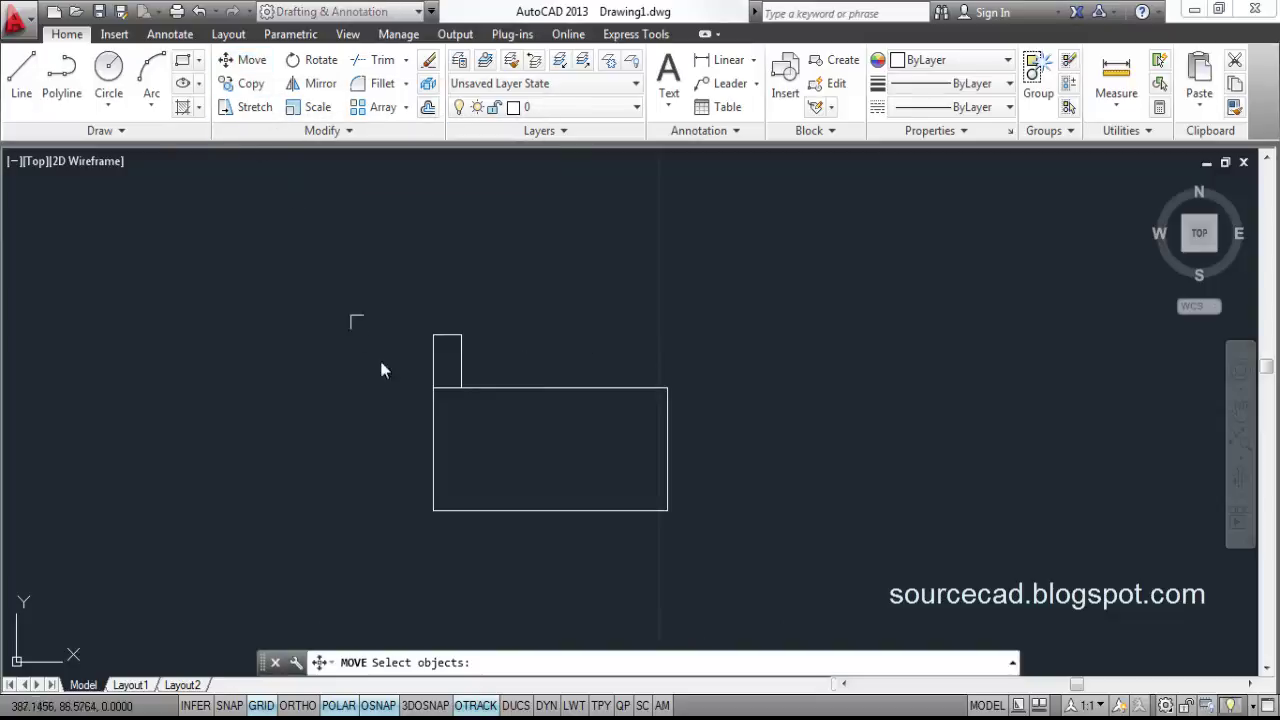
pyautogui.click(434, 352)
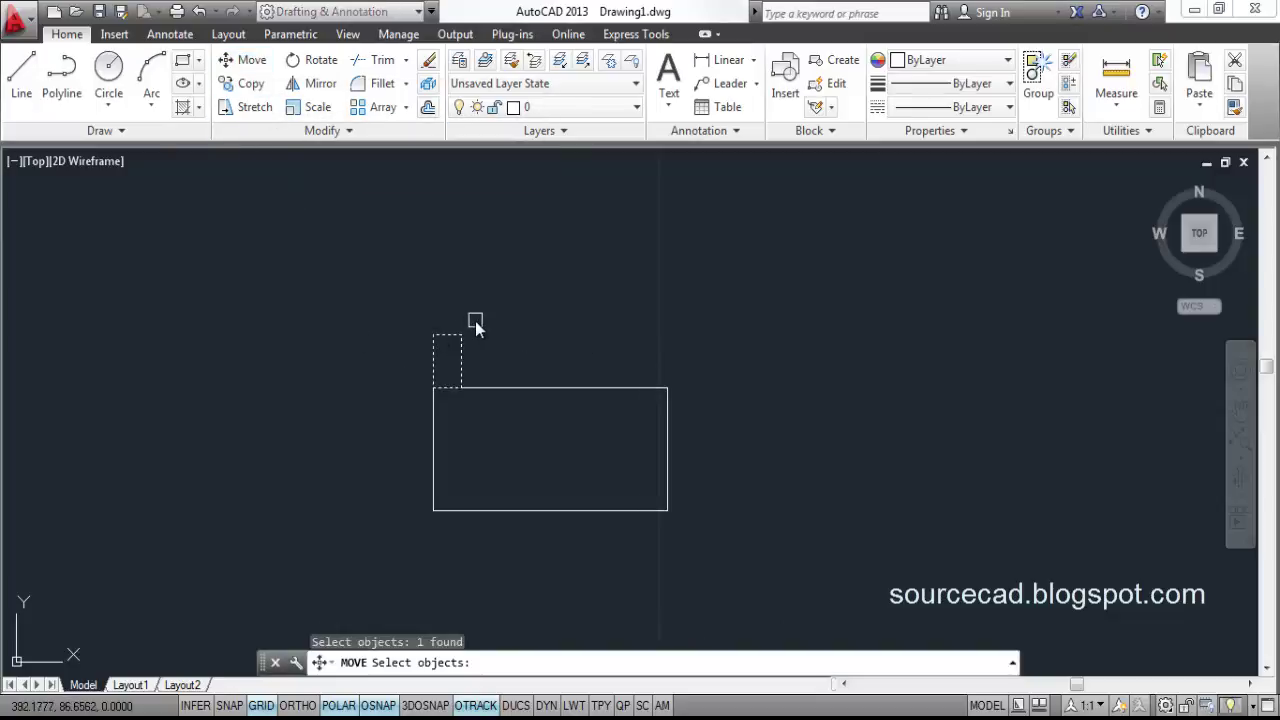
pyautogui.press('Return')
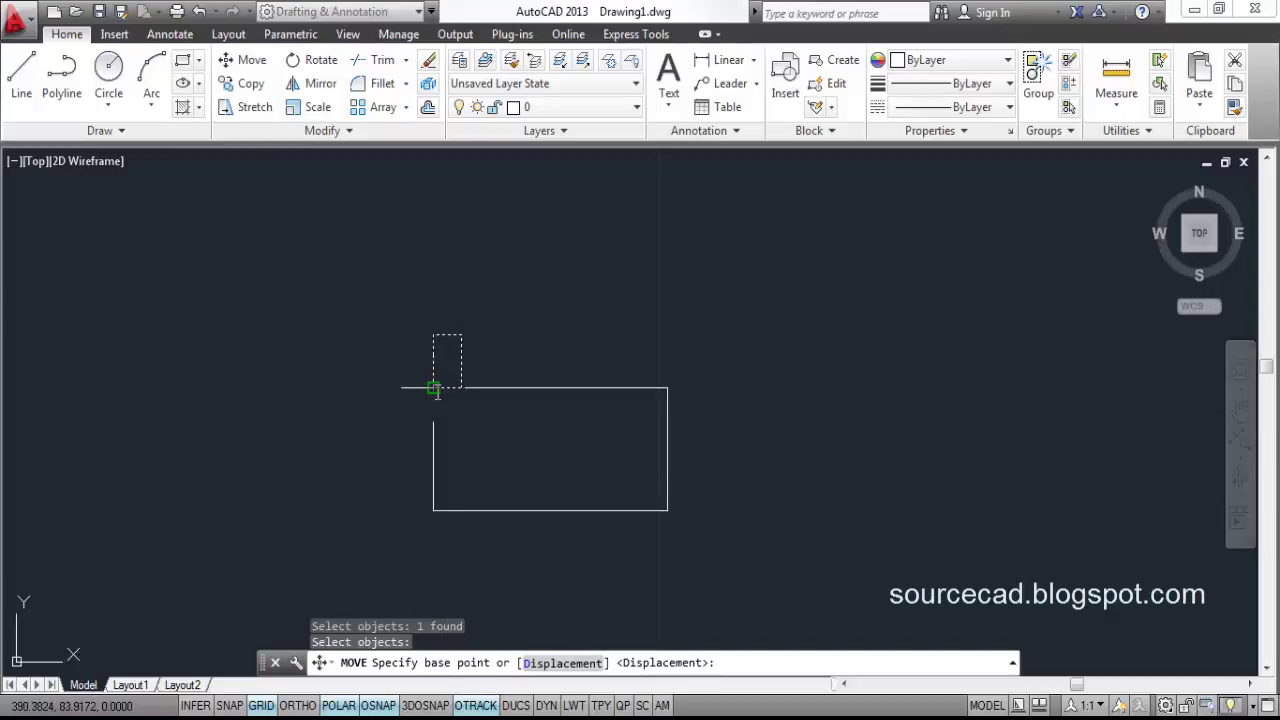
pyautogui.click(434, 389)
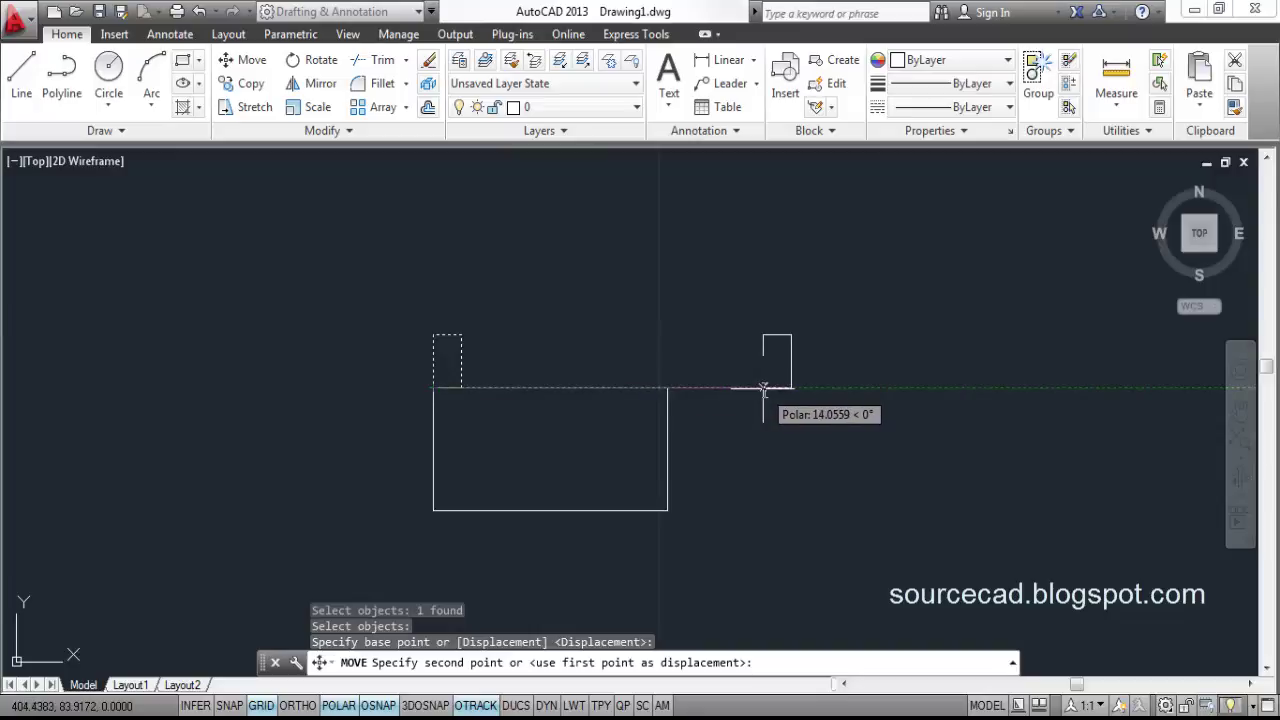
pyautogui.write('5')
pyautogui.press('Return')
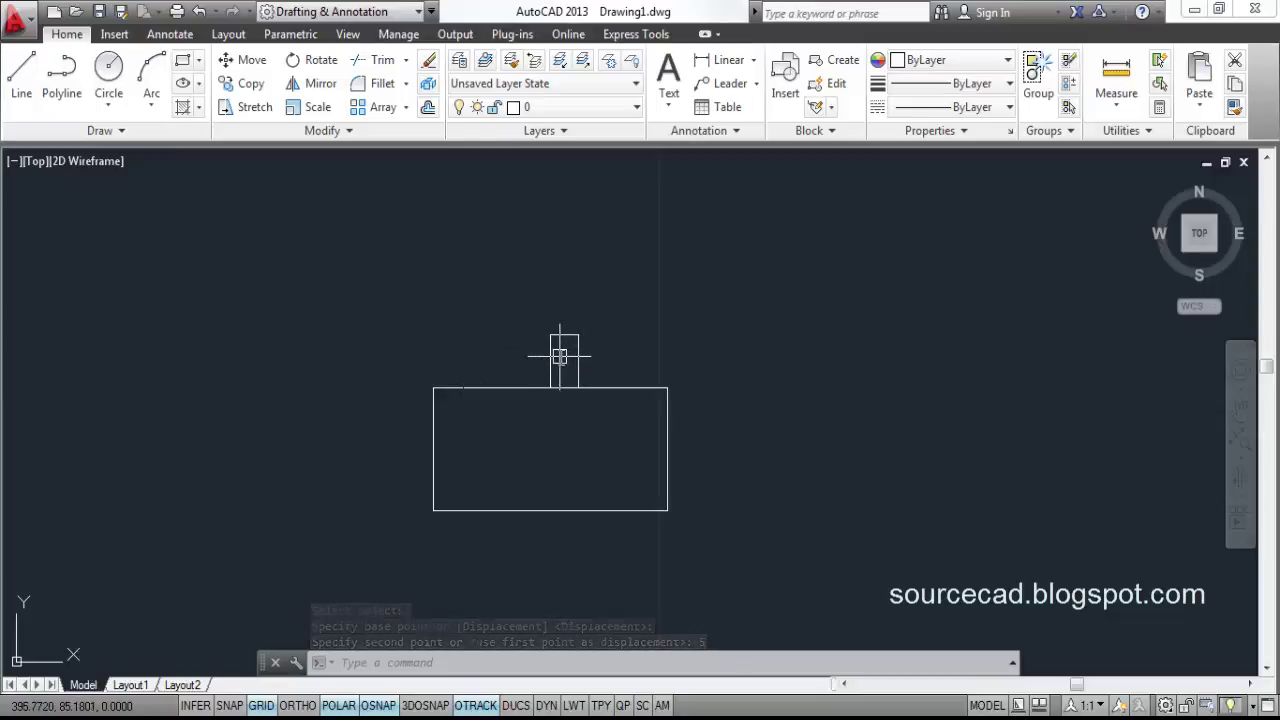
pyautogui.hotkey('ctrl', 'z')
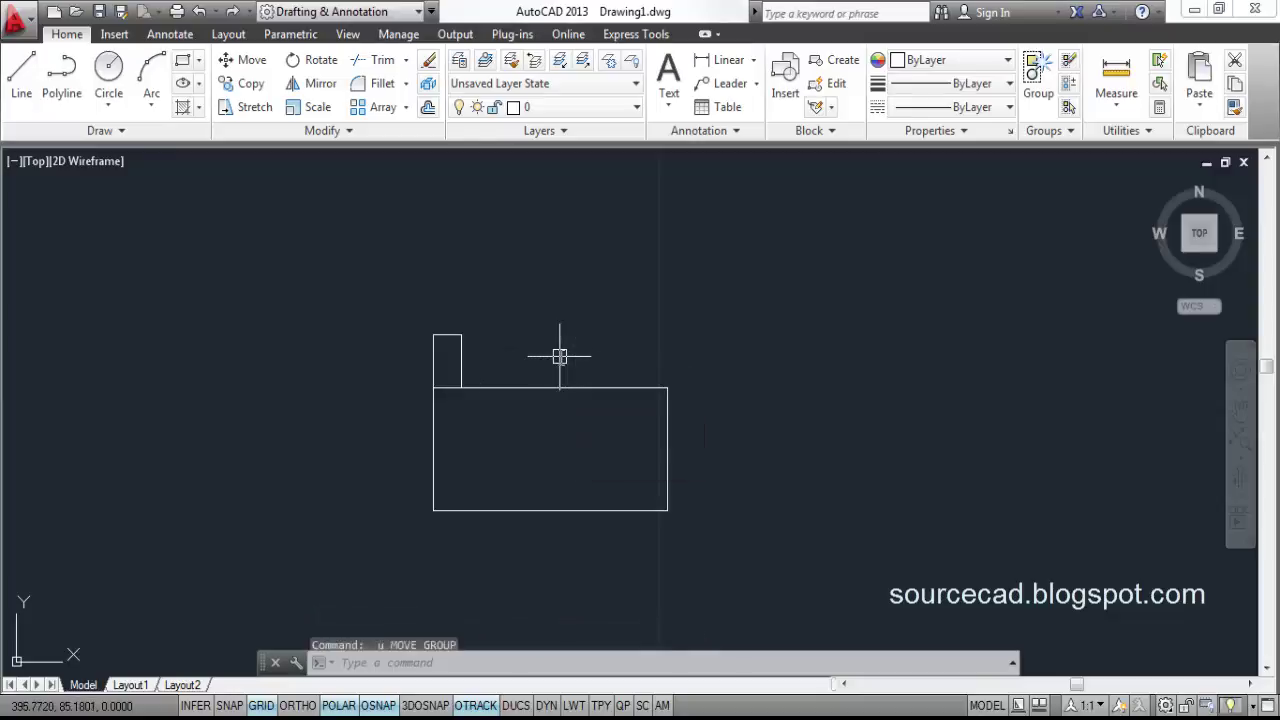
# Move the small rectangle 5 units straight up, using its lower-left corner as the base point.
pyautogui.click(241, 64)
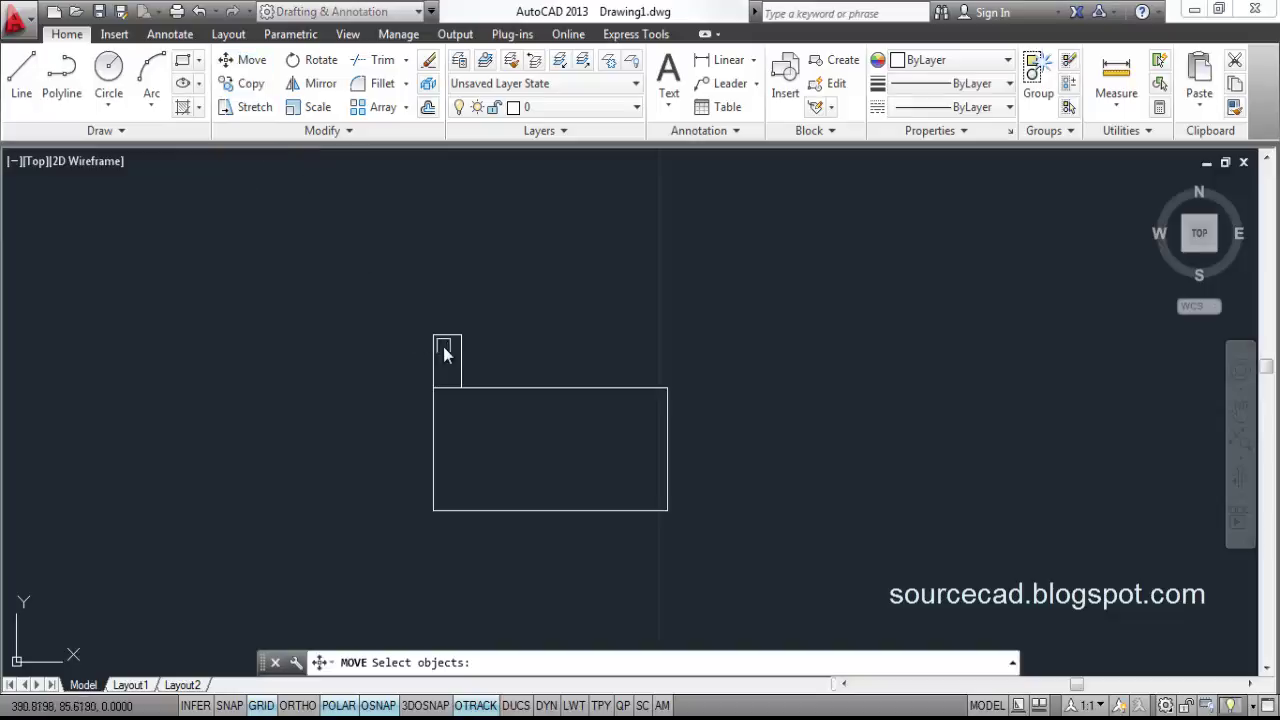
pyautogui.click(446, 336)
pyautogui.press('Return')
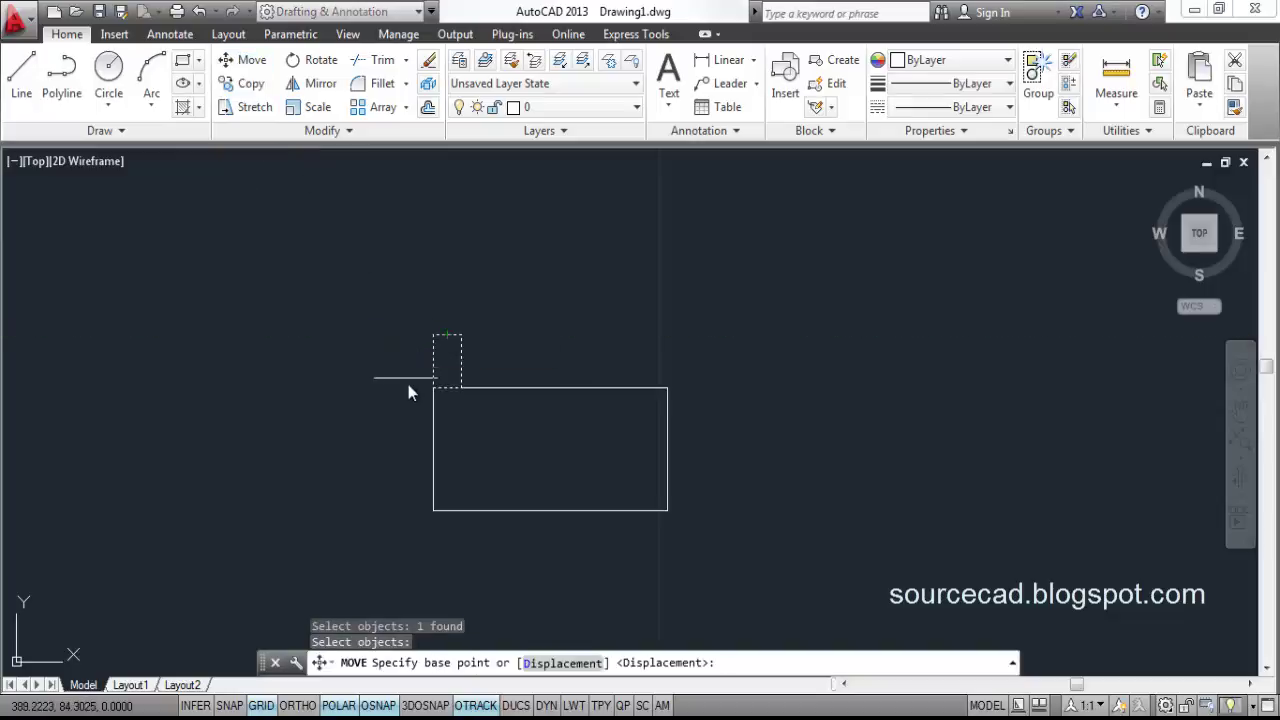
pyautogui.click(434, 388)
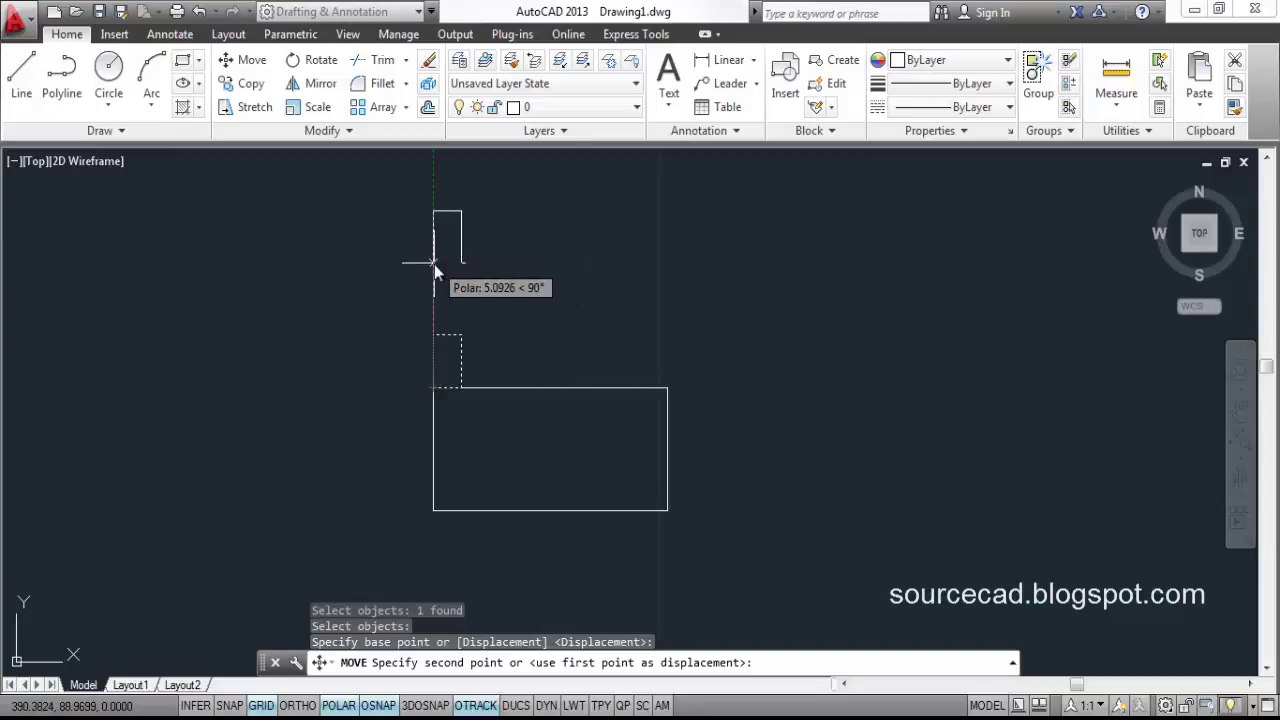
pyautogui.write('5')
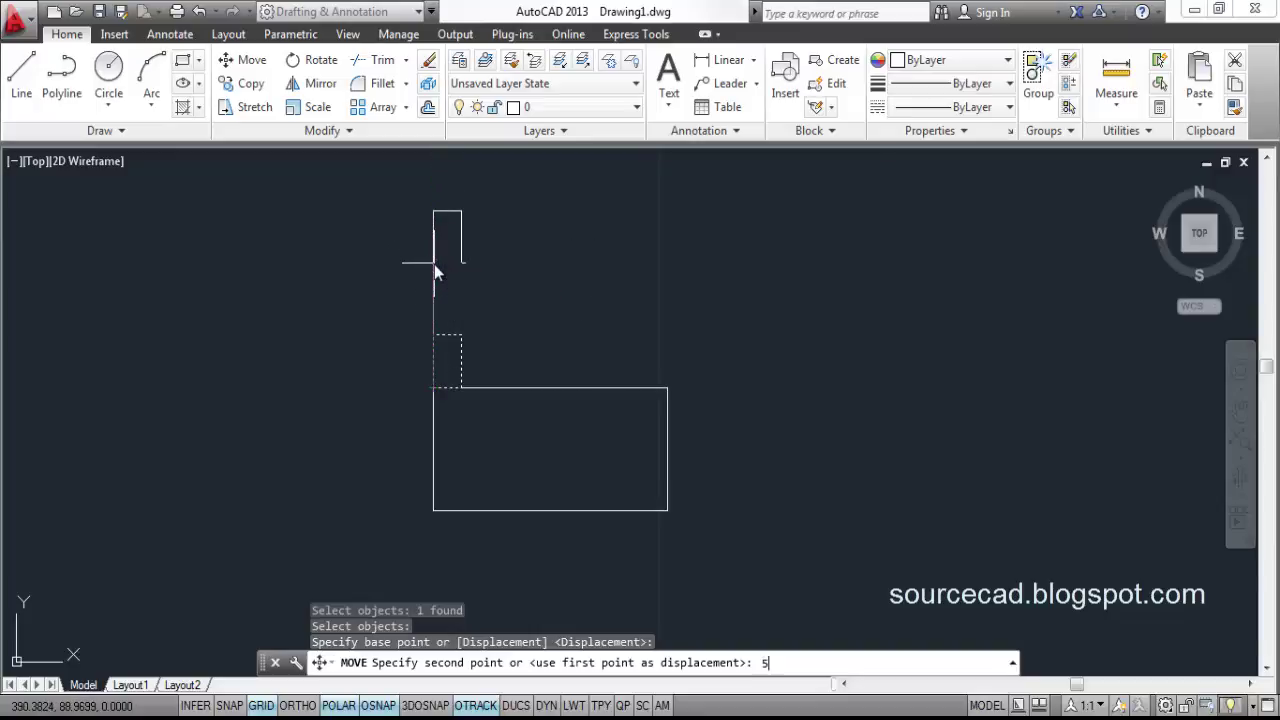
pyautogui.press('Return')
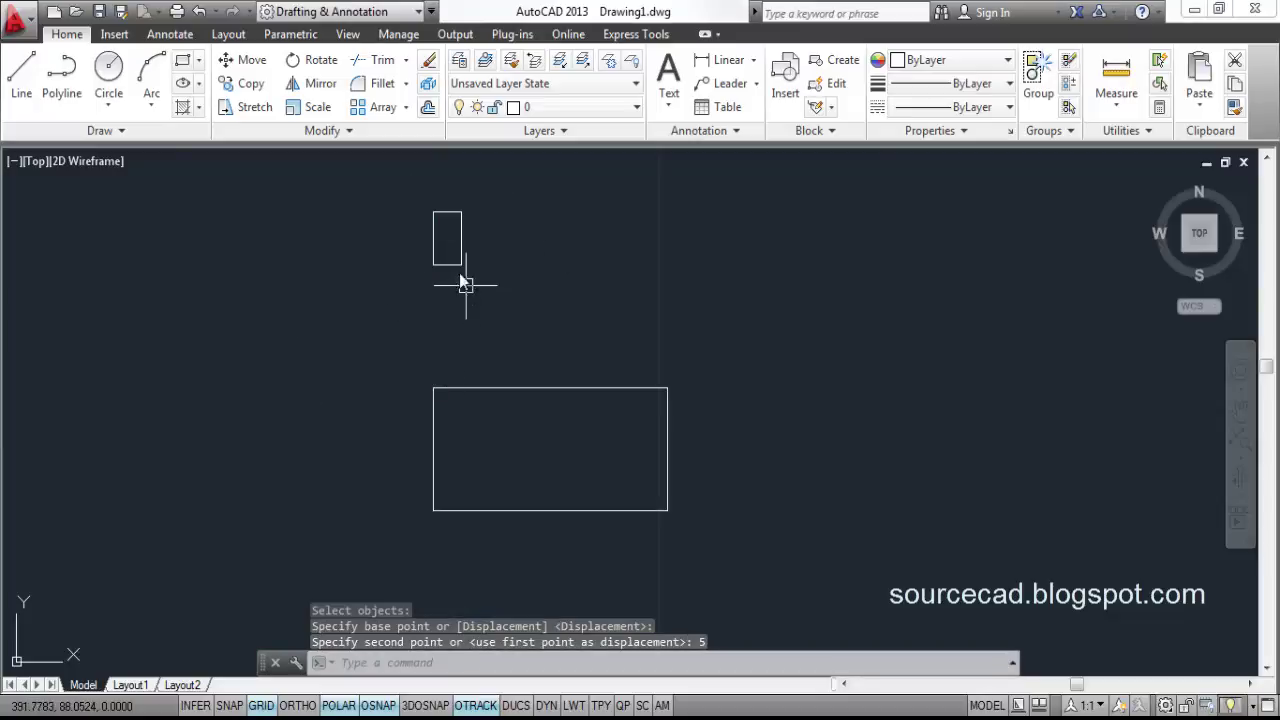
# Erase the small and the 10 by 5 rectangle from the drawing.
pyautogui.click(456, 266)
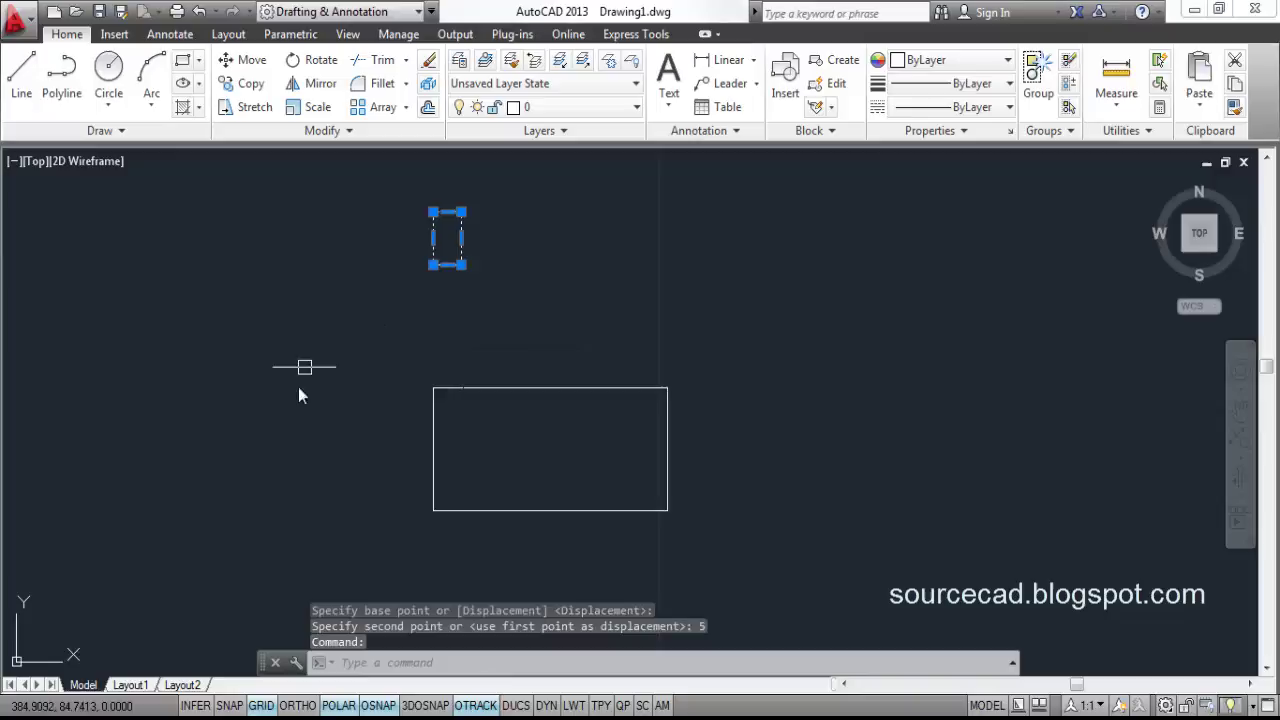
pyautogui.click(603, 387)
pyautogui.press('Delete')
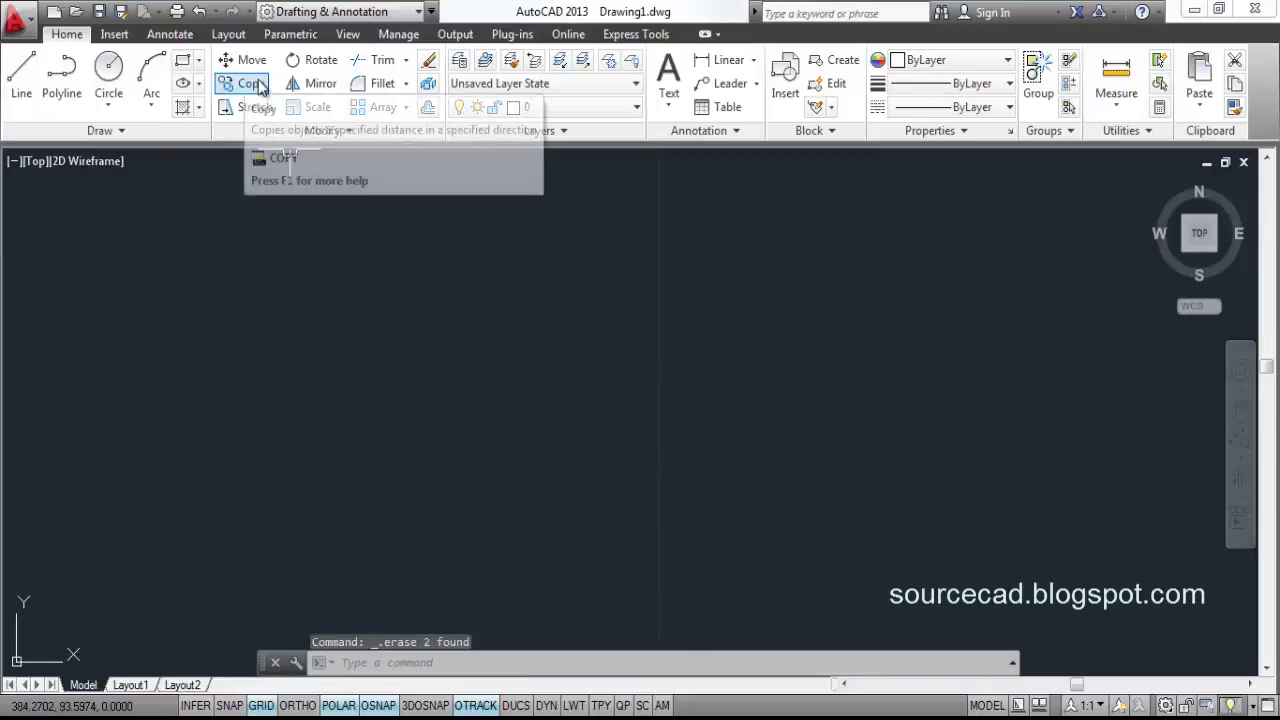
# Draw a large horizontal rectangle and a separate small upright rectangle to the upper left of it.
pyautogui.click(190, 65)
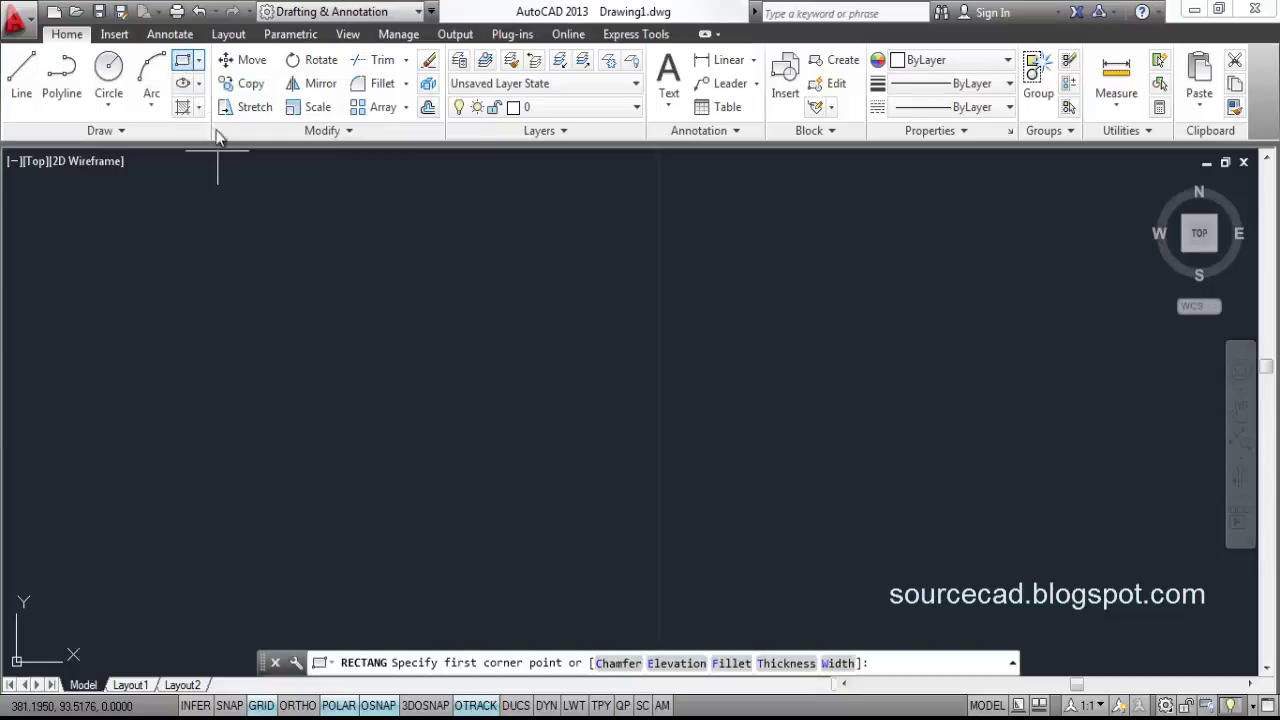
pyautogui.click(424, 450)
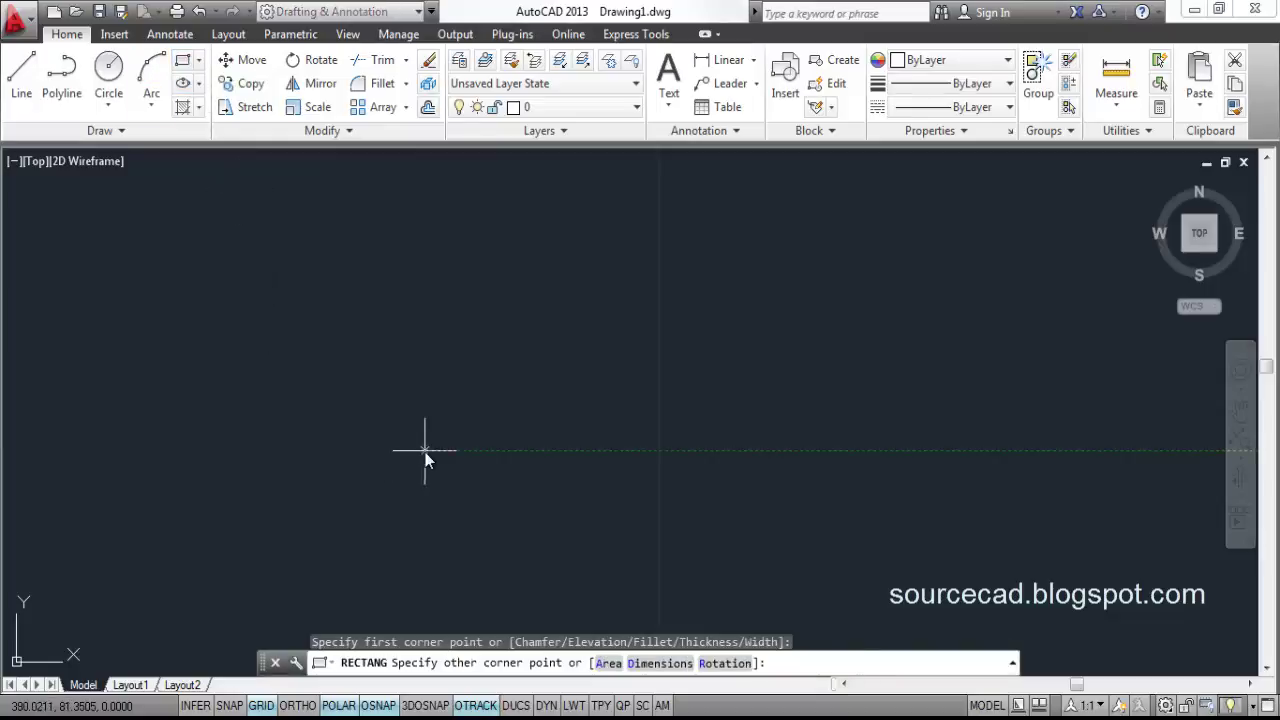
pyautogui.click(679, 321)
pyautogui.click(190, 62)
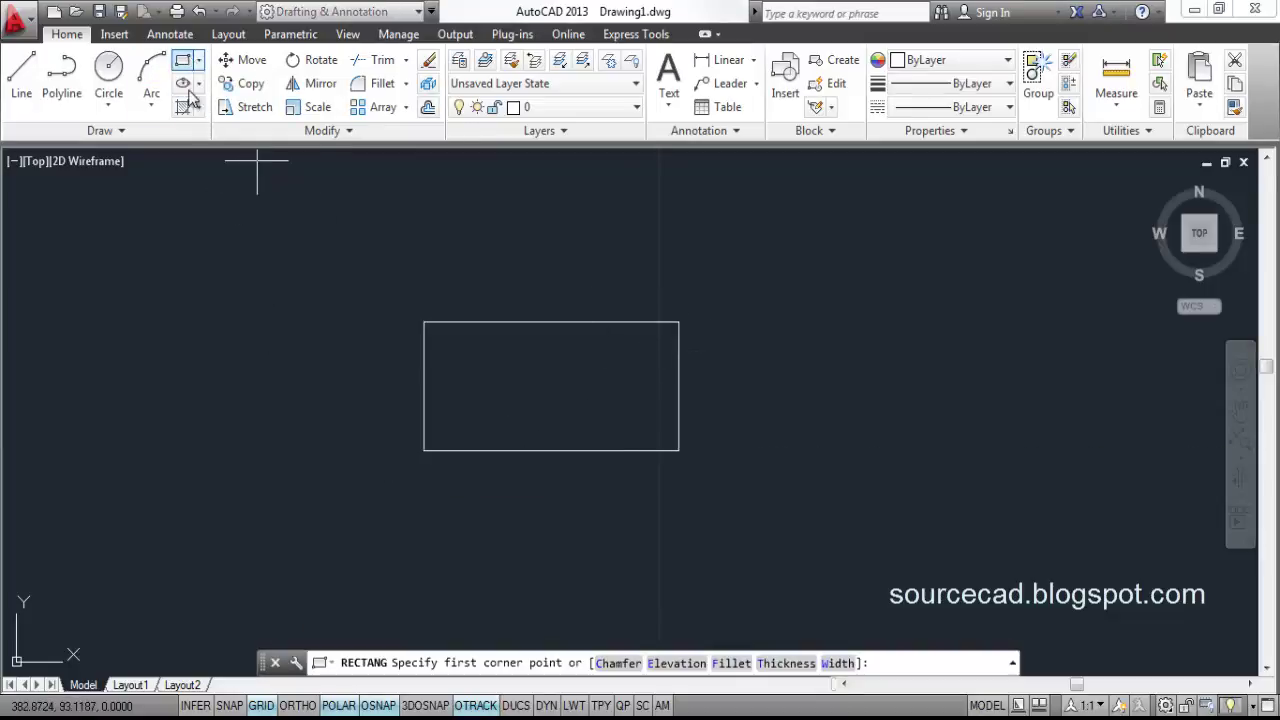
pyautogui.click(215, 268)
pyautogui.click(260, 321)
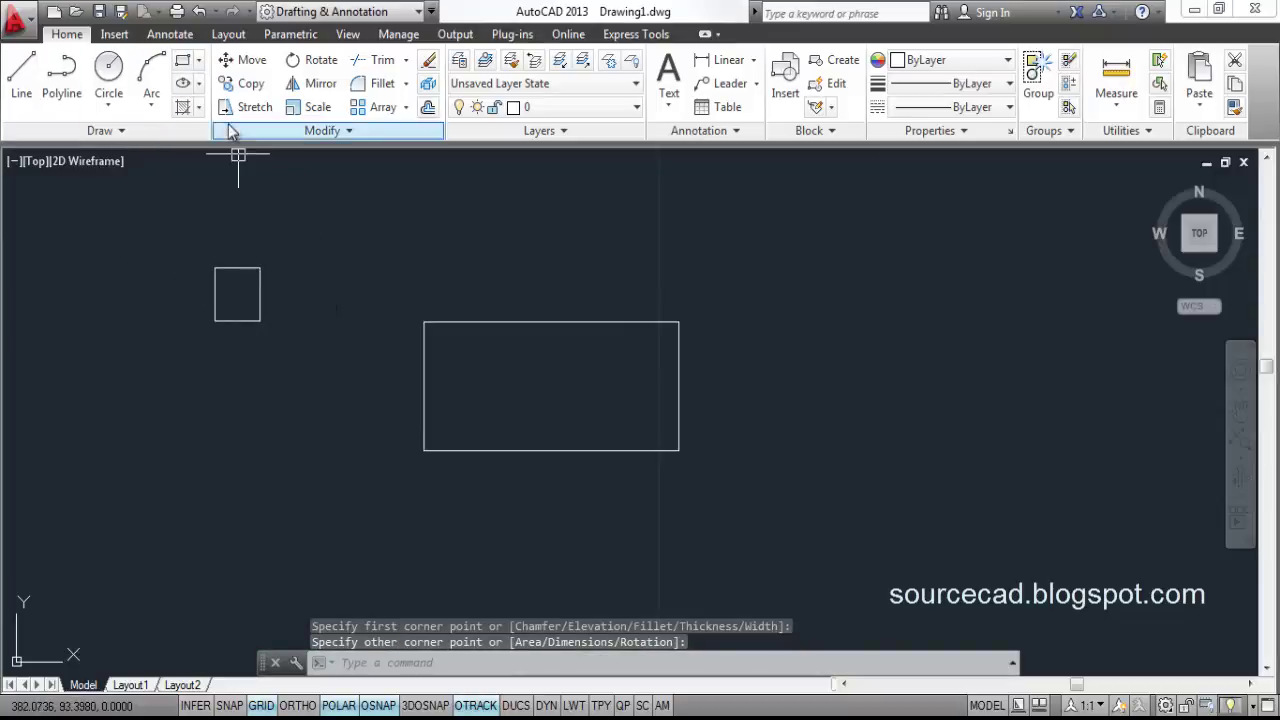
# Copy the small rectangle from its lower-right corner onto the large rectangle's four corners and the midpoint of its top edge.
pyautogui.click(246, 84)
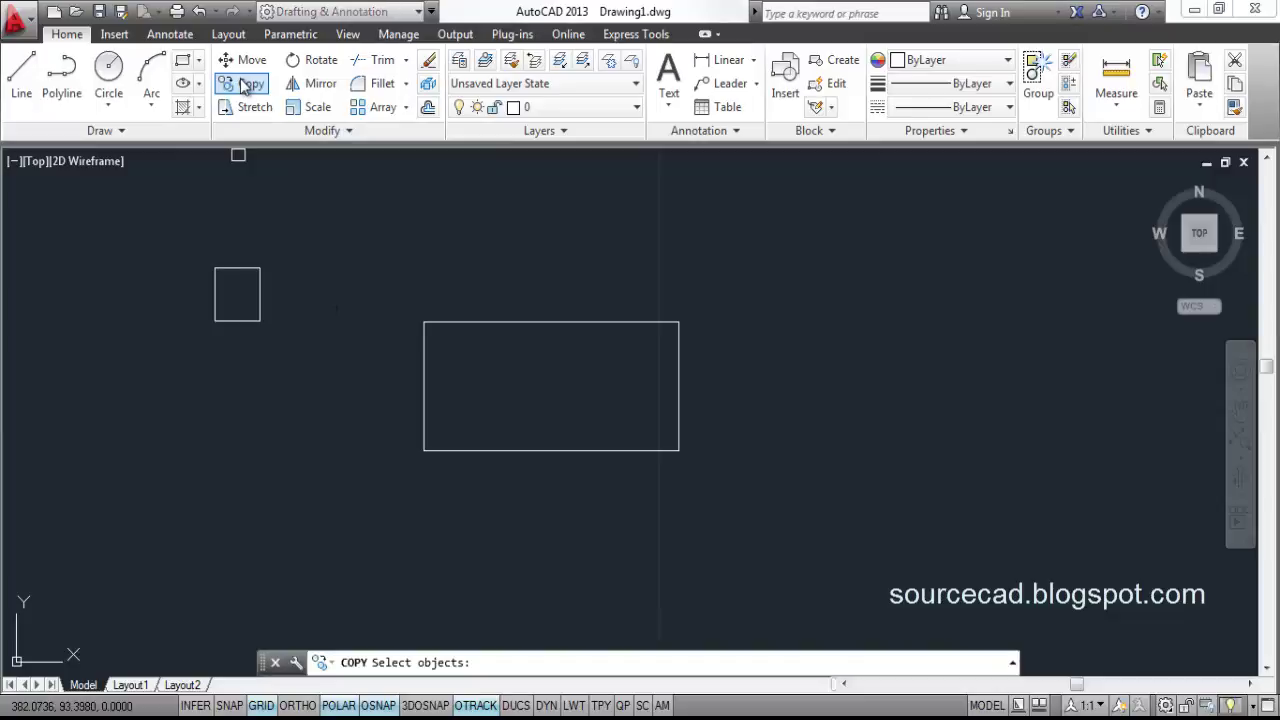
pyautogui.click(260, 289)
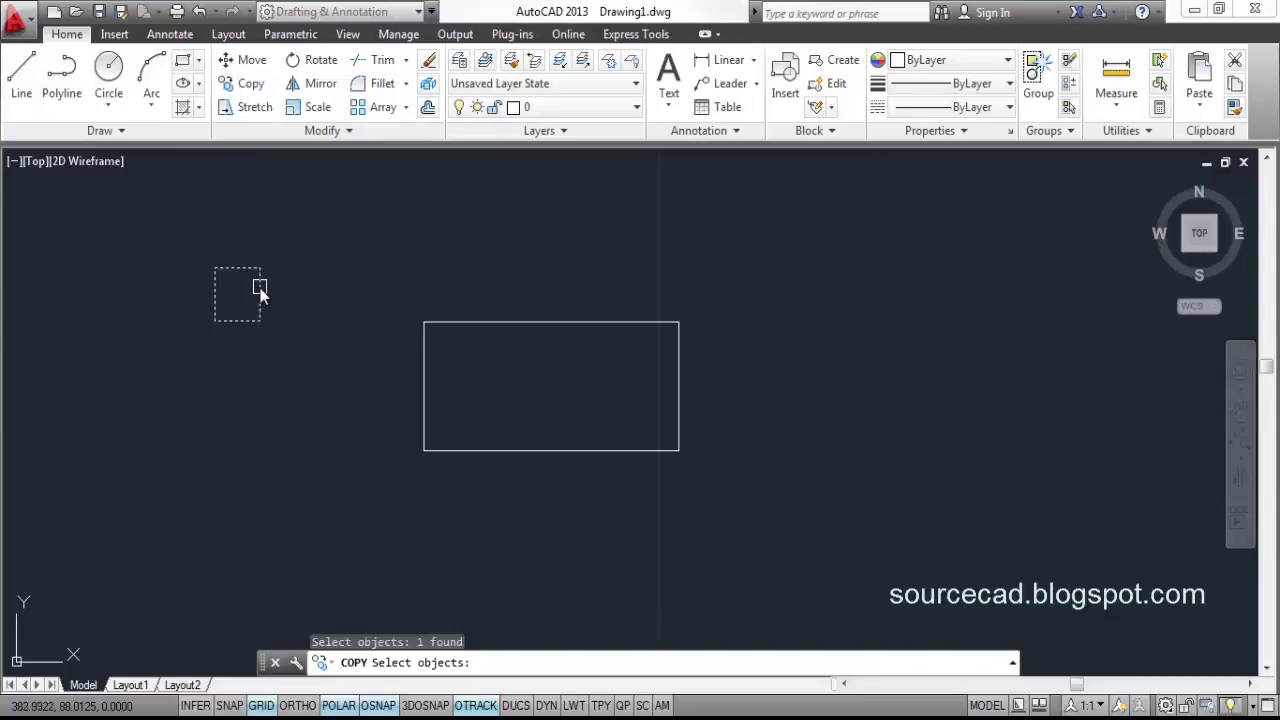
pyautogui.press('Return')
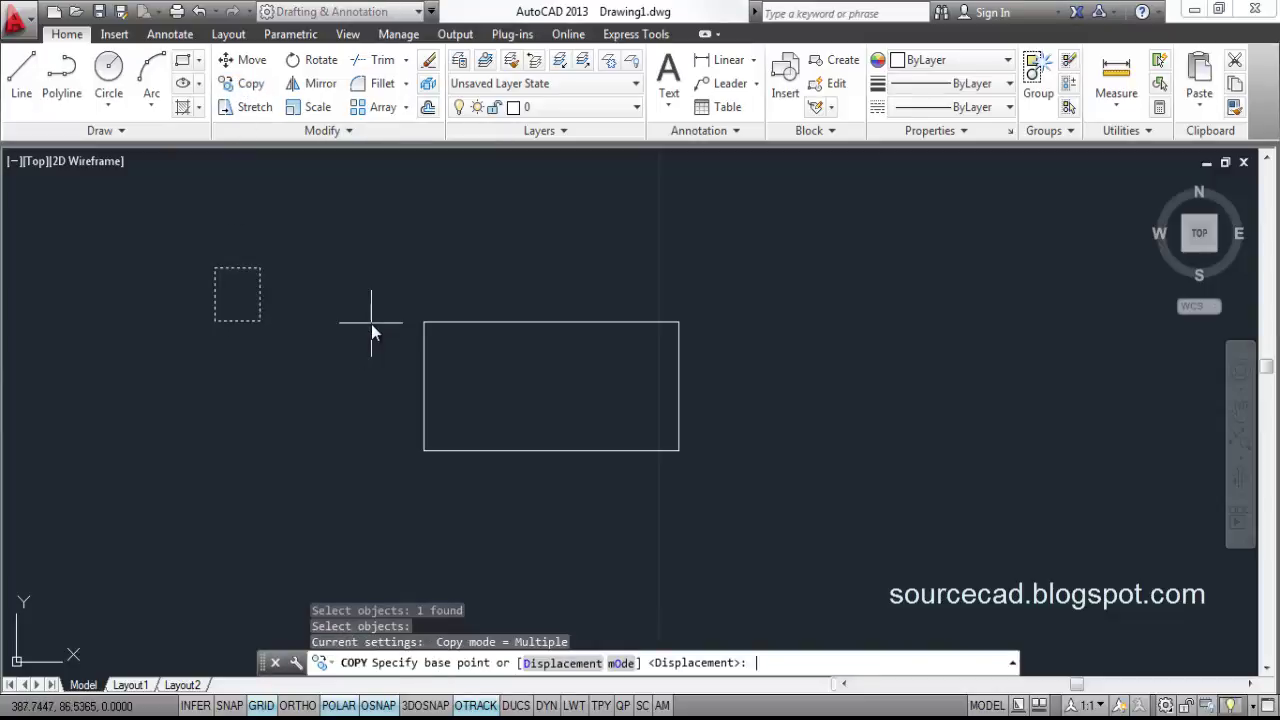
pyautogui.click(260, 322)
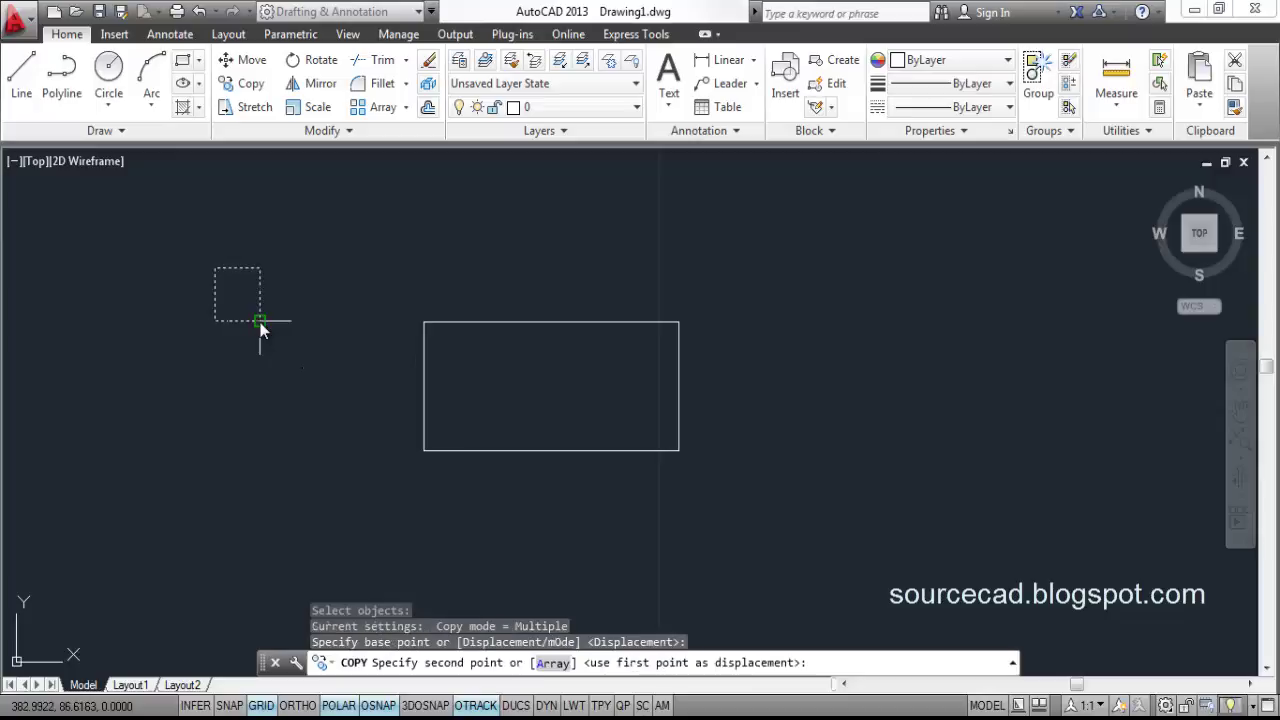
pyautogui.click(420, 324)
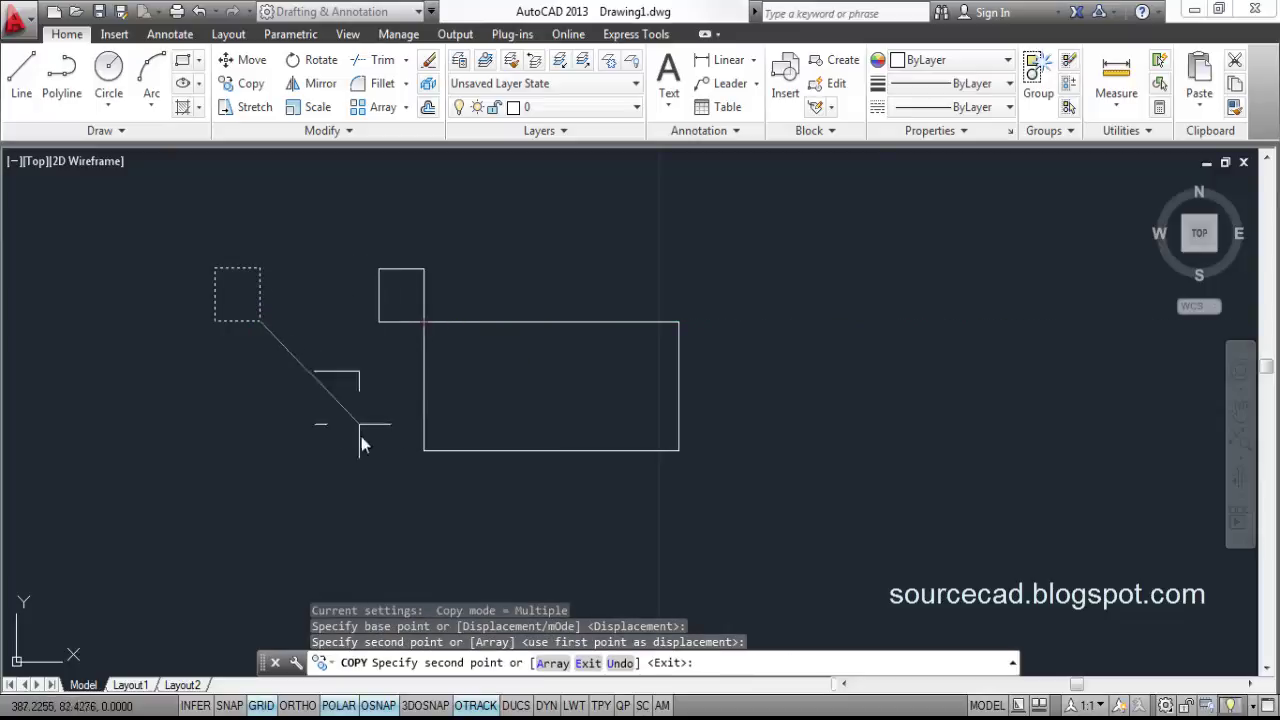
pyautogui.click(421, 452)
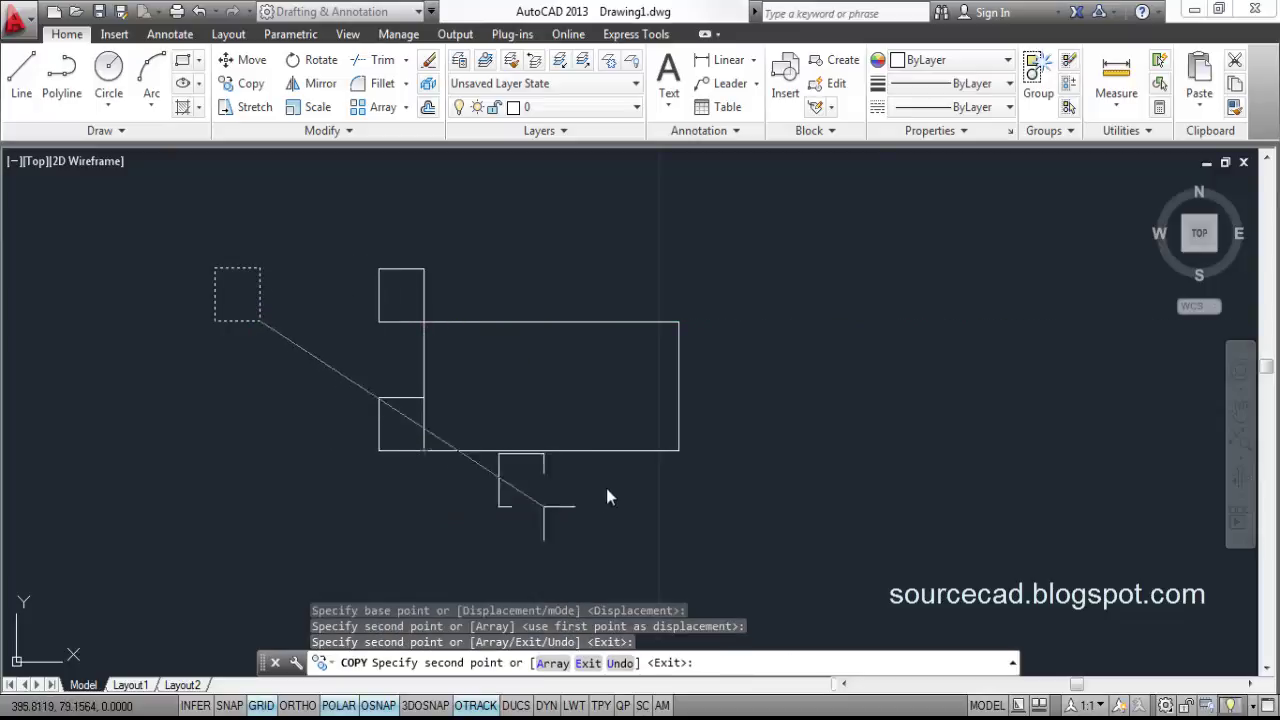
pyautogui.click(679, 450)
pyautogui.click(676, 326)
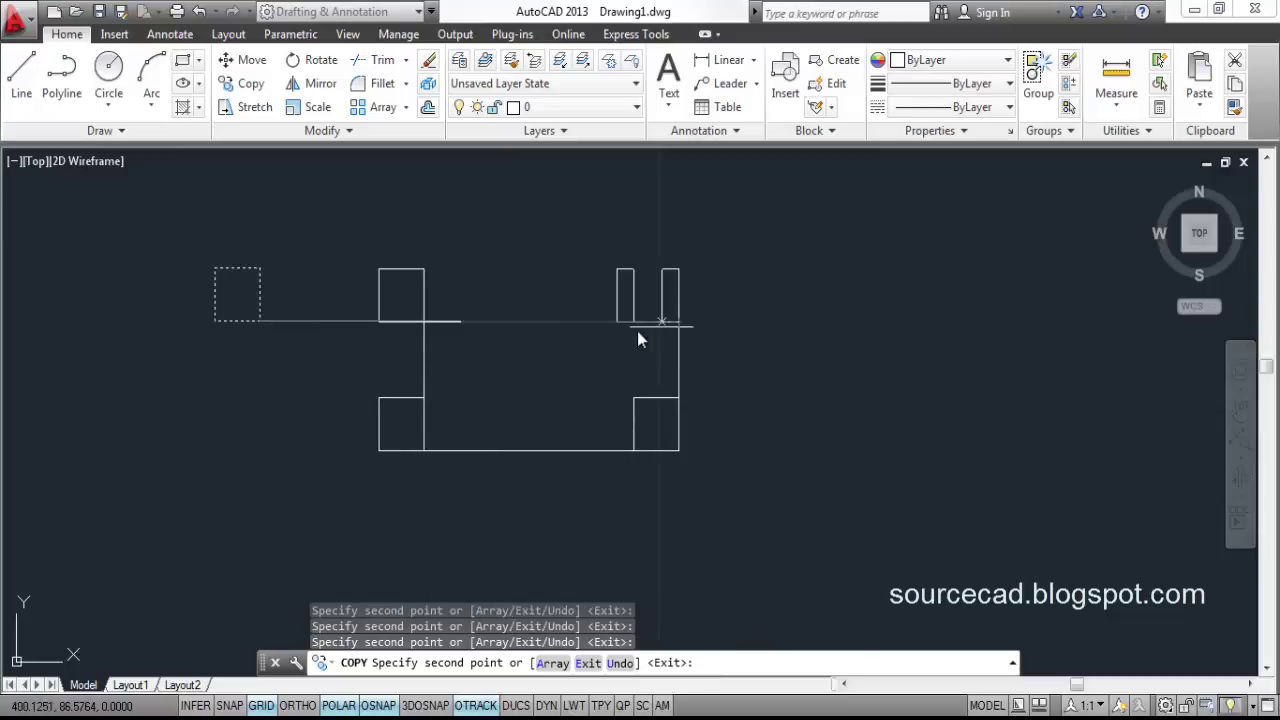
pyautogui.click(556, 321)
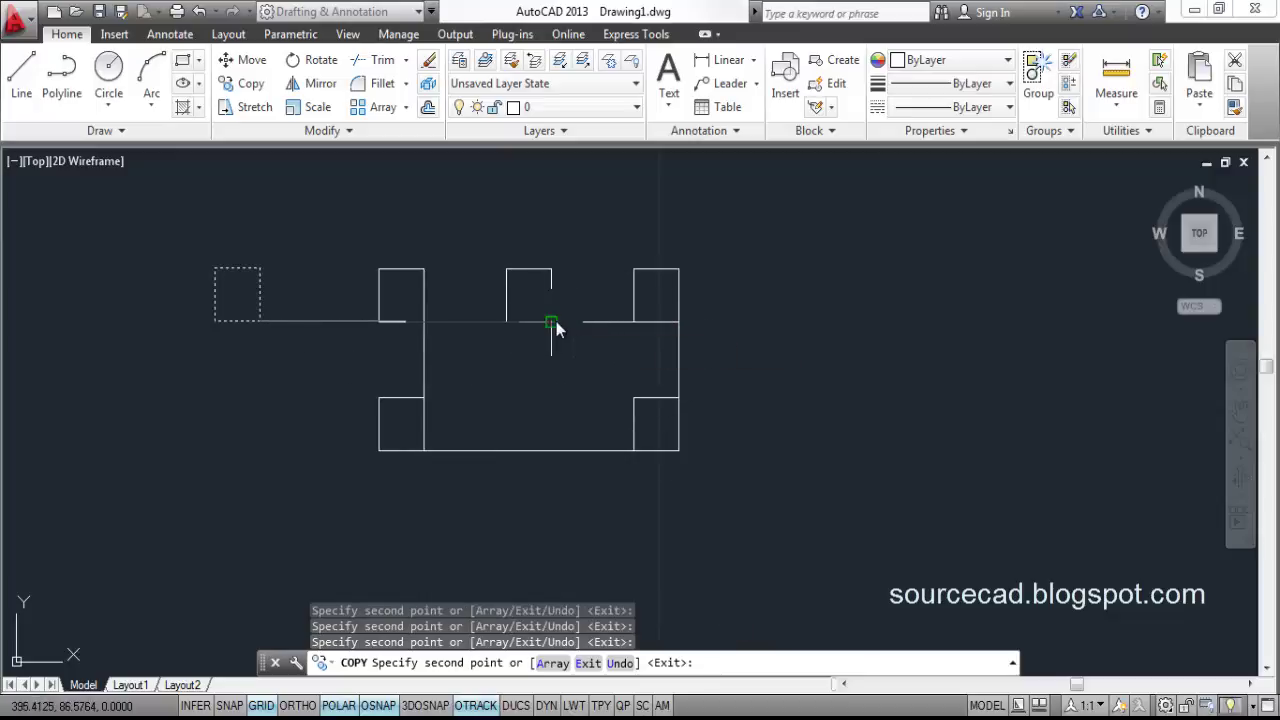
# Place five more copies of the small rectangle freely around the large one, and undo the whole copy operation.
pyautogui.click(808, 371)
pyautogui.click(800, 535)
pyautogui.click(671, 586)
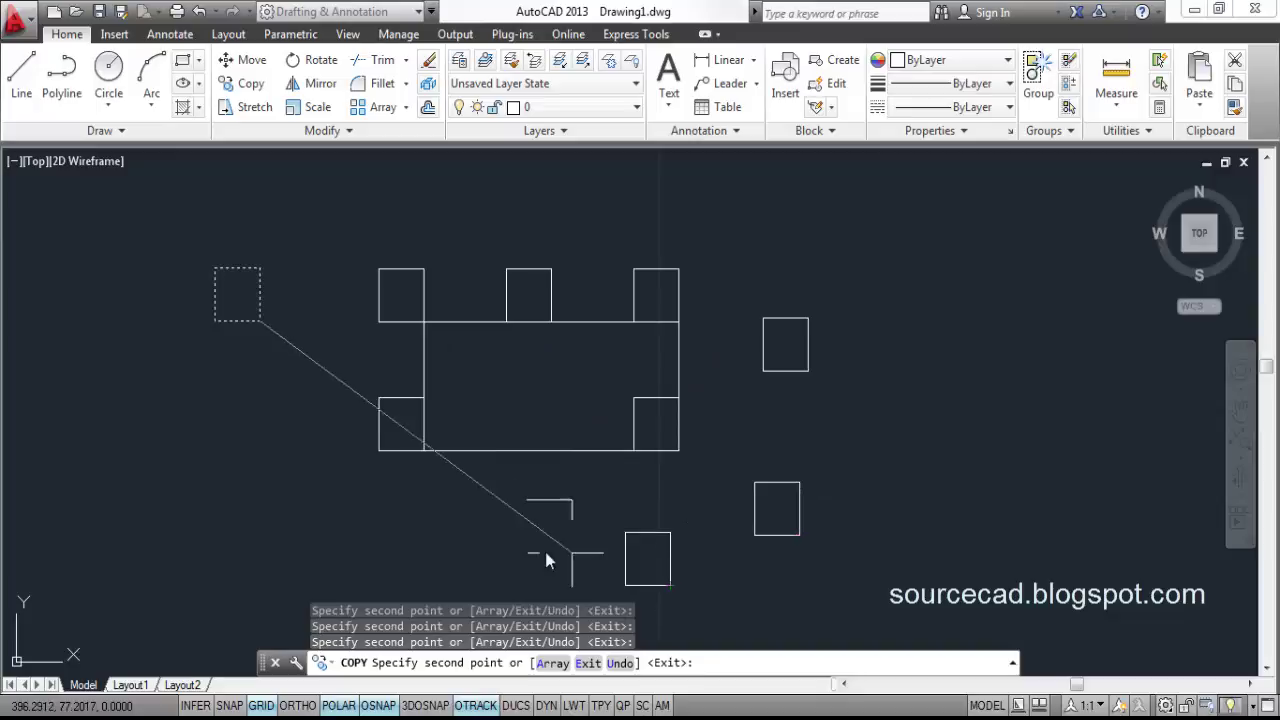
pyautogui.click(522, 549)
pyautogui.click(273, 420)
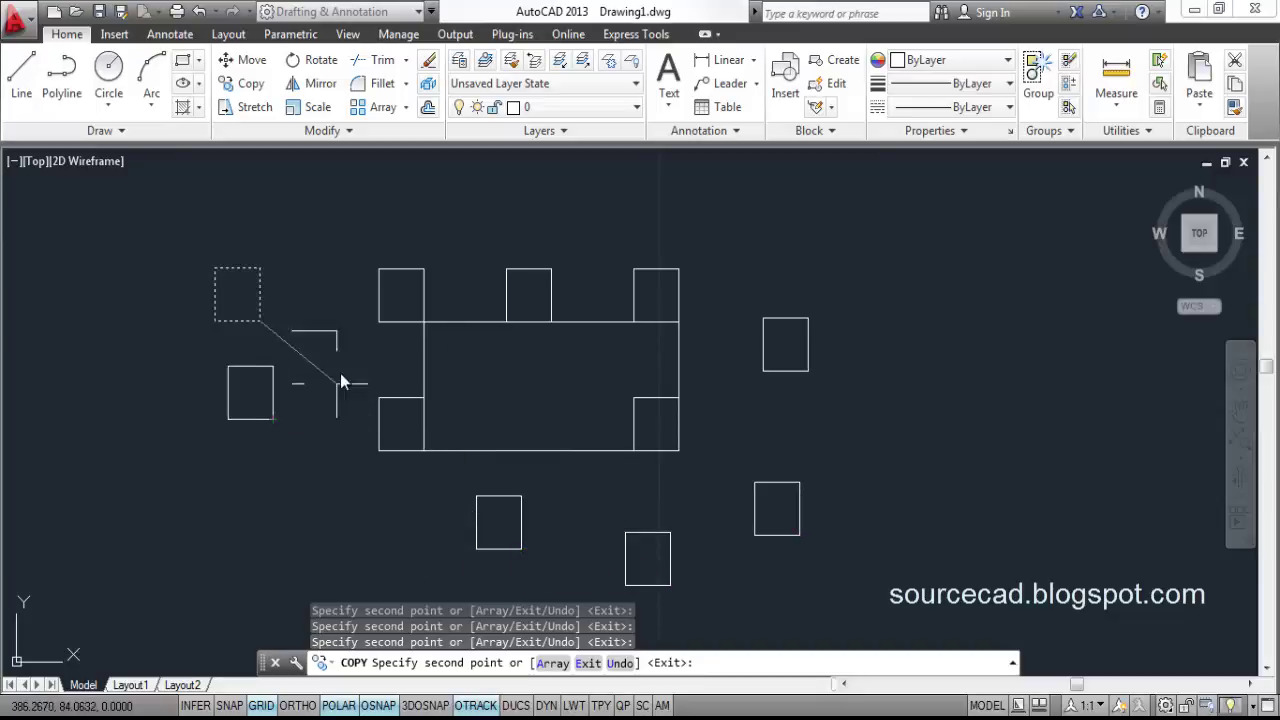
pyautogui.press('Return')
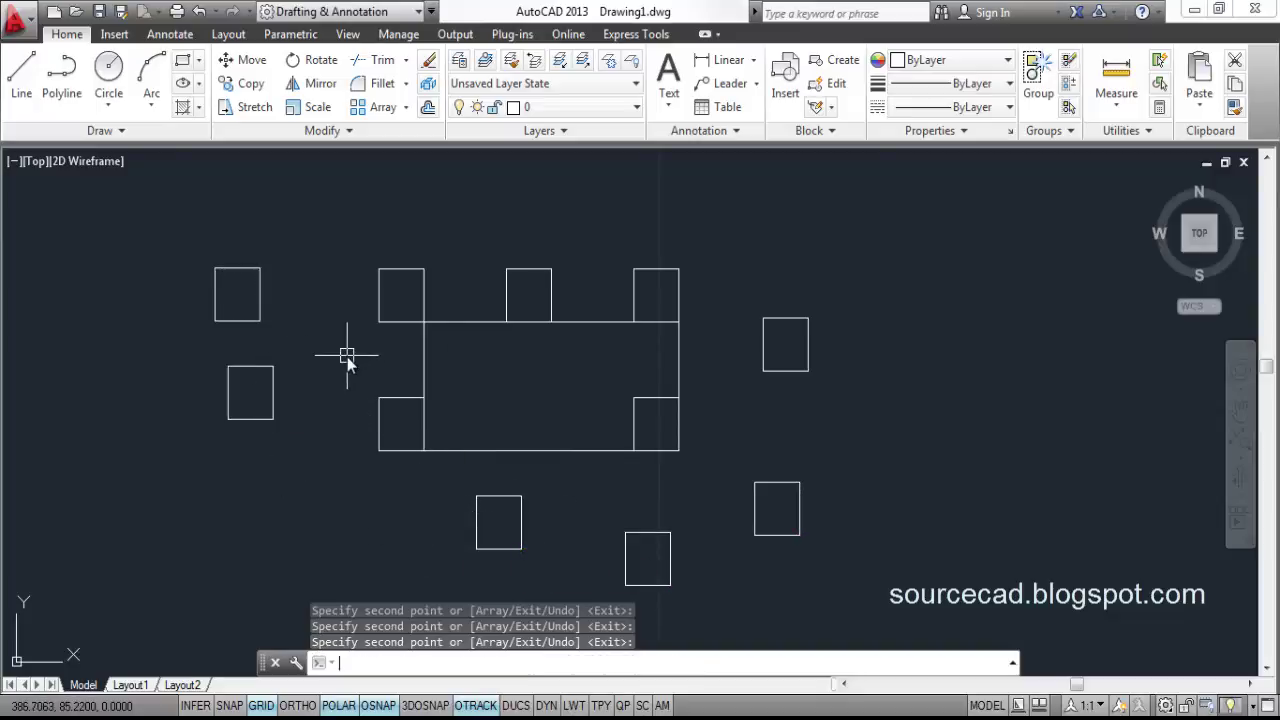
pyautogui.hotkey('ctrl', 'z')
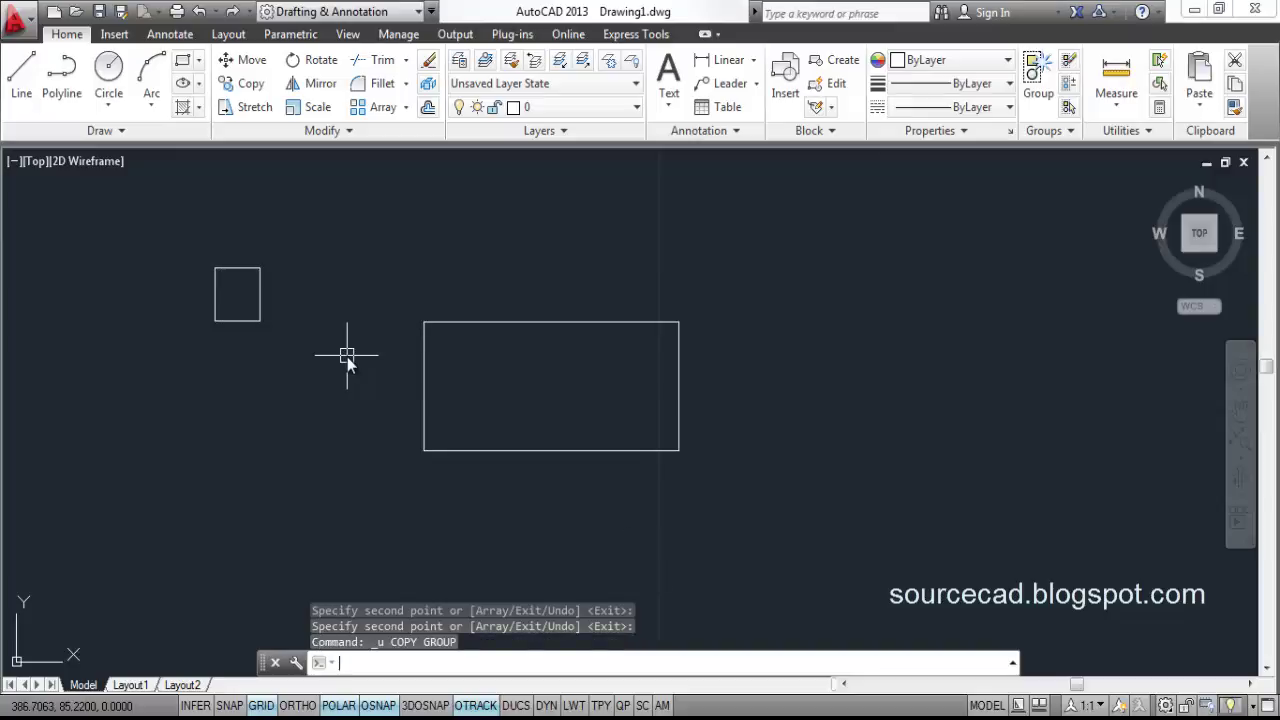
# Copy the small rectangle 10 units horizontally to the right, using its upper-right corner as the base point.
pyautogui.click(240, 90)
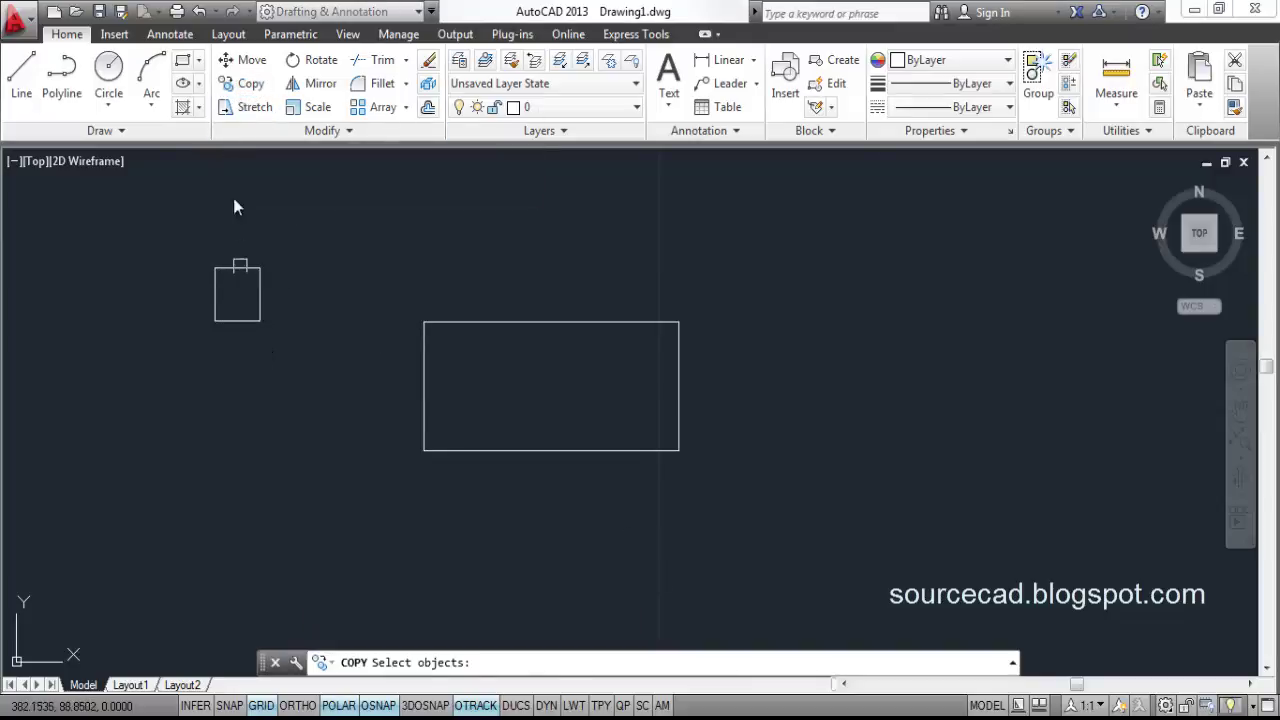
pyautogui.click(241, 267)
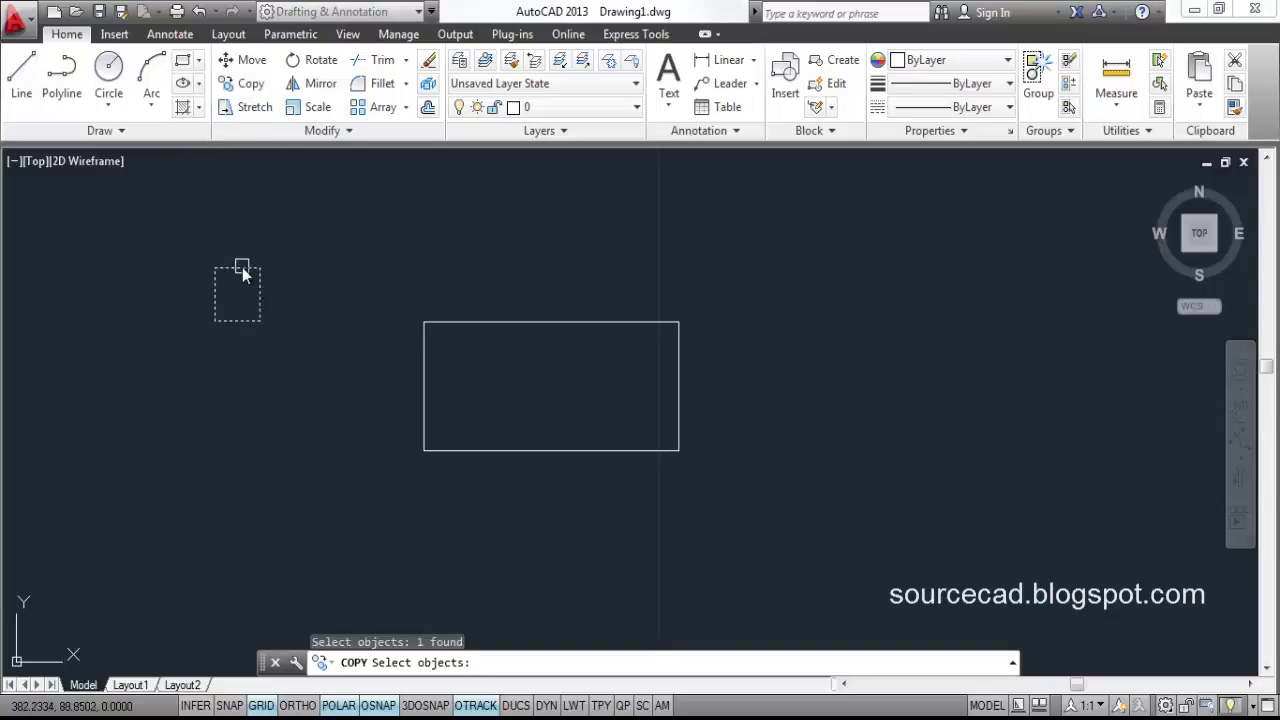
pyautogui.press('Return')
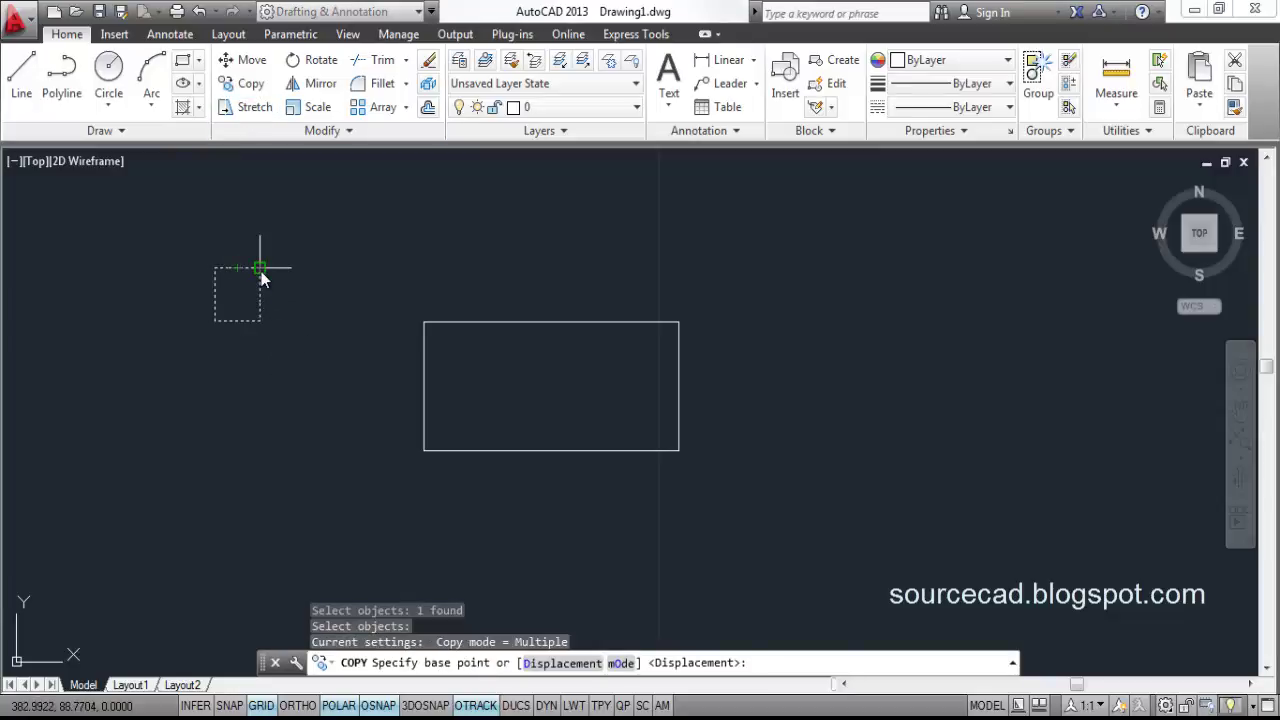
pyautogui.click(260, 268)
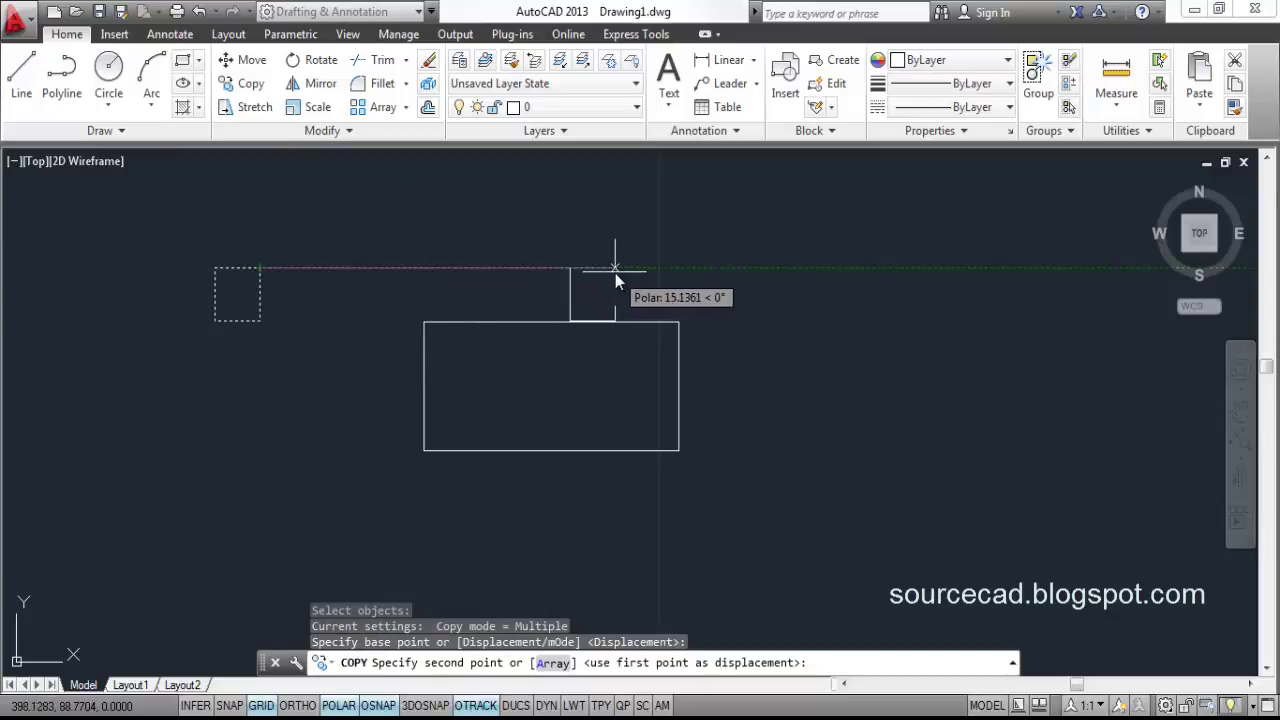
pyautogui.write('1')
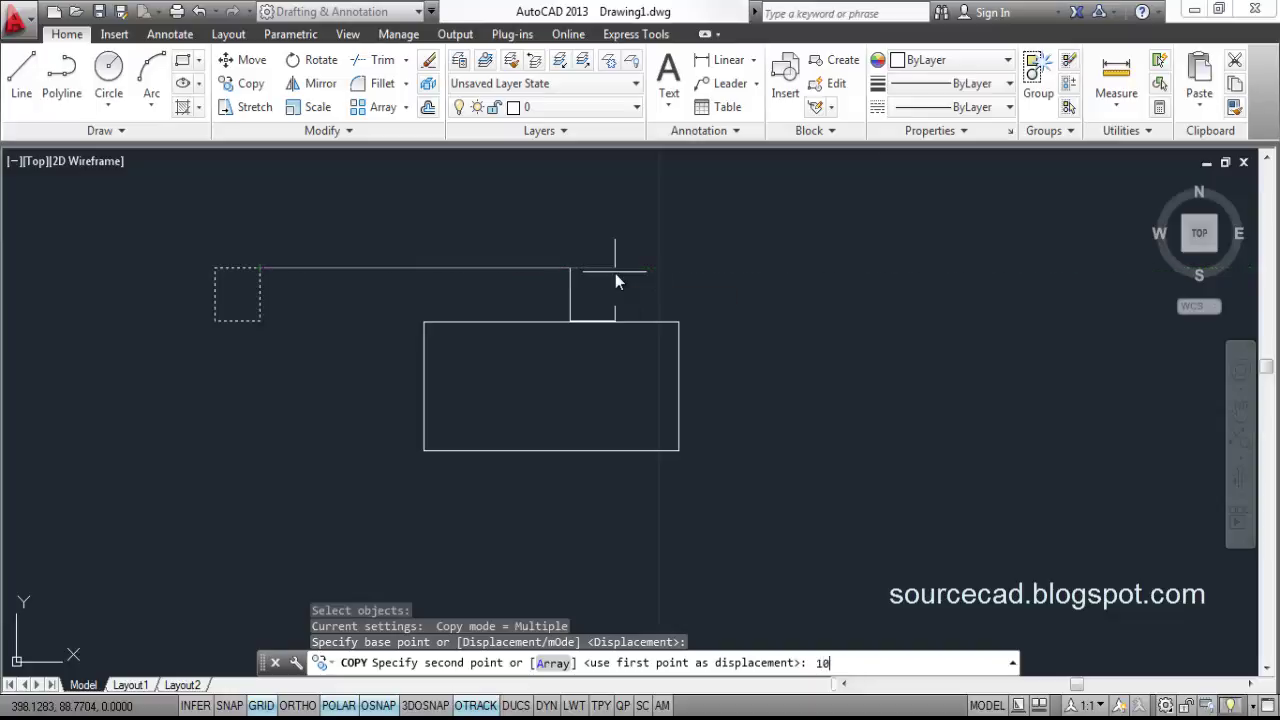
pyautogui.write('0')
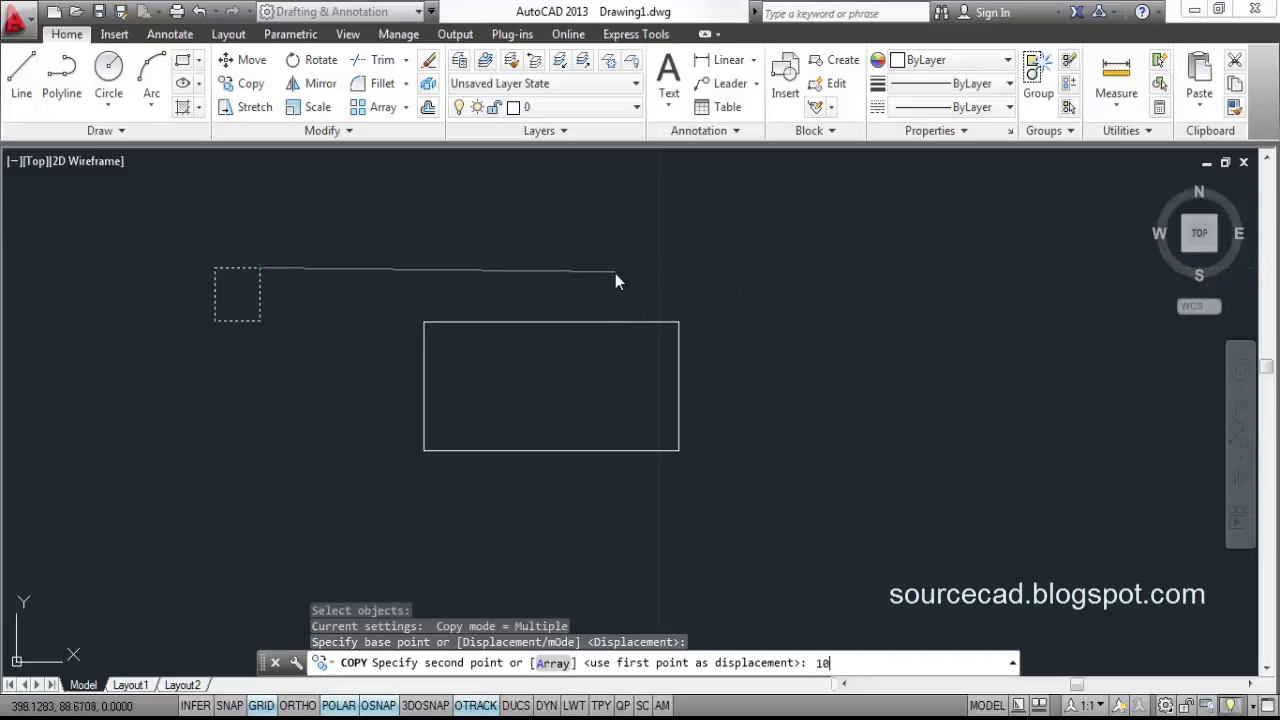
pyautogui.press('Return')
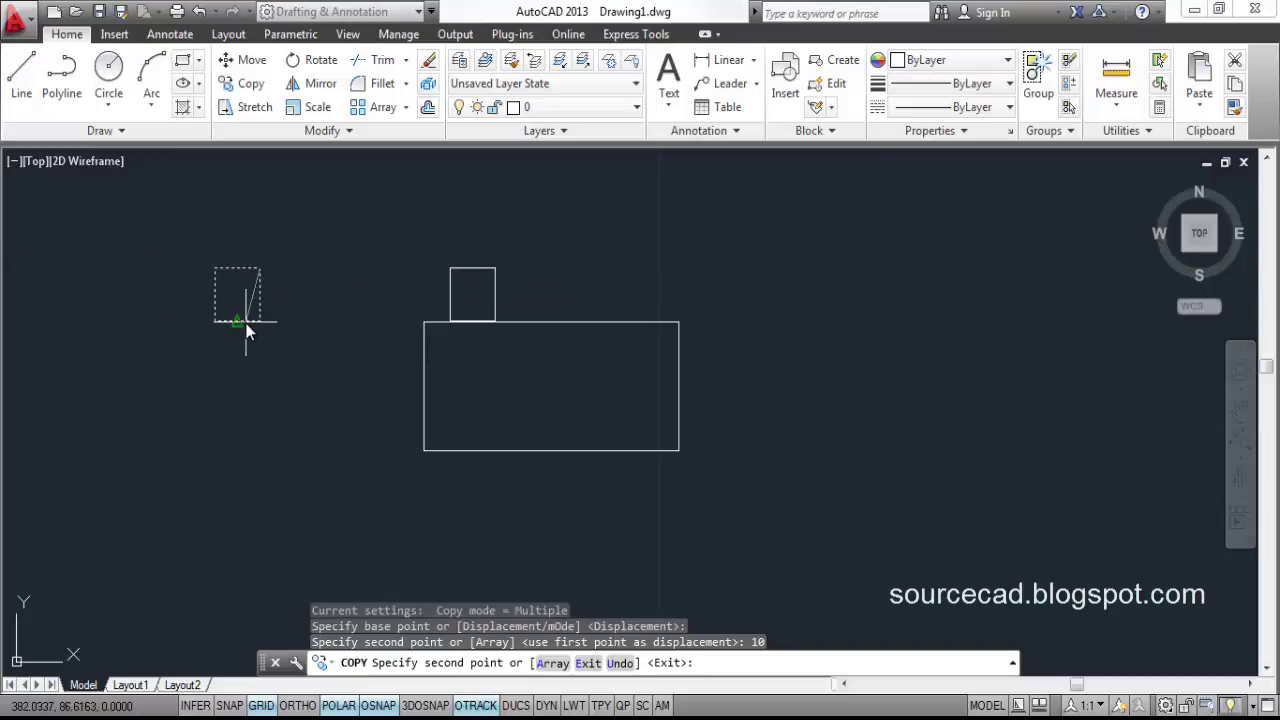
pyautogui.press('Escape')
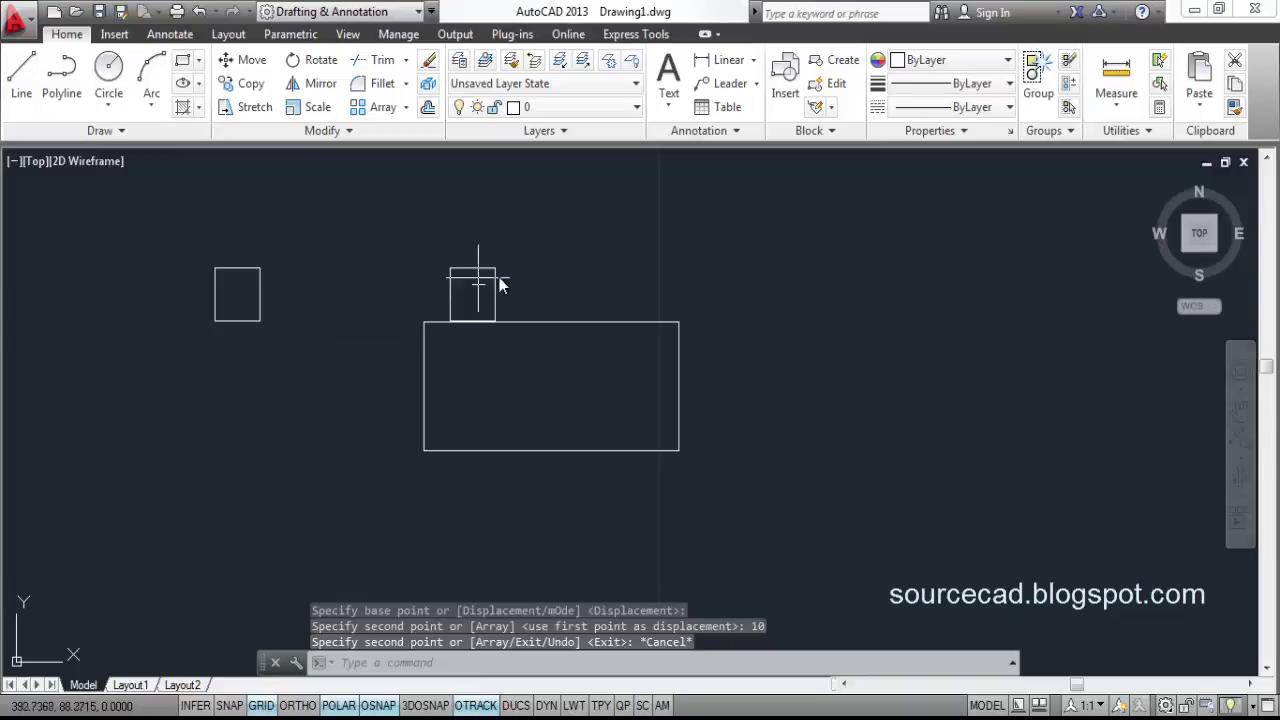
# Erase the large rectangle and both small rectangles from the drawing.
pyautogui.click(163, 243)
pyautogui.click(790, 497)
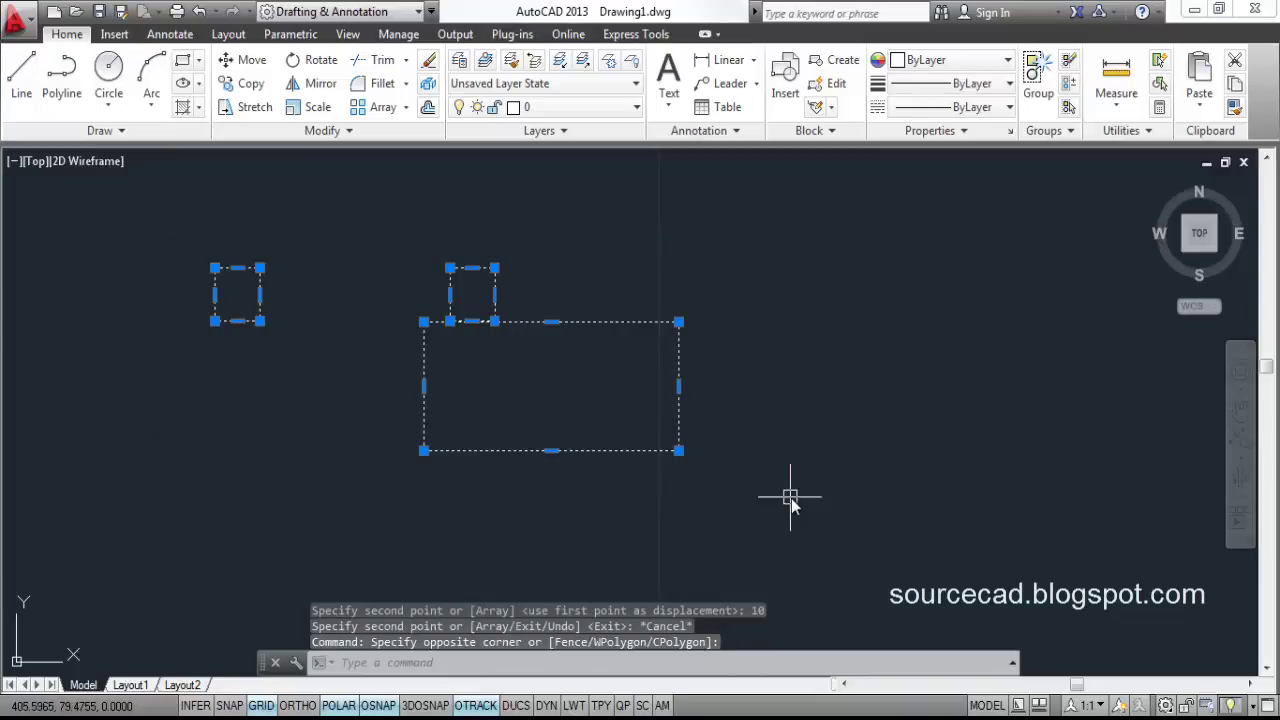
pyautogui.press('Delete')
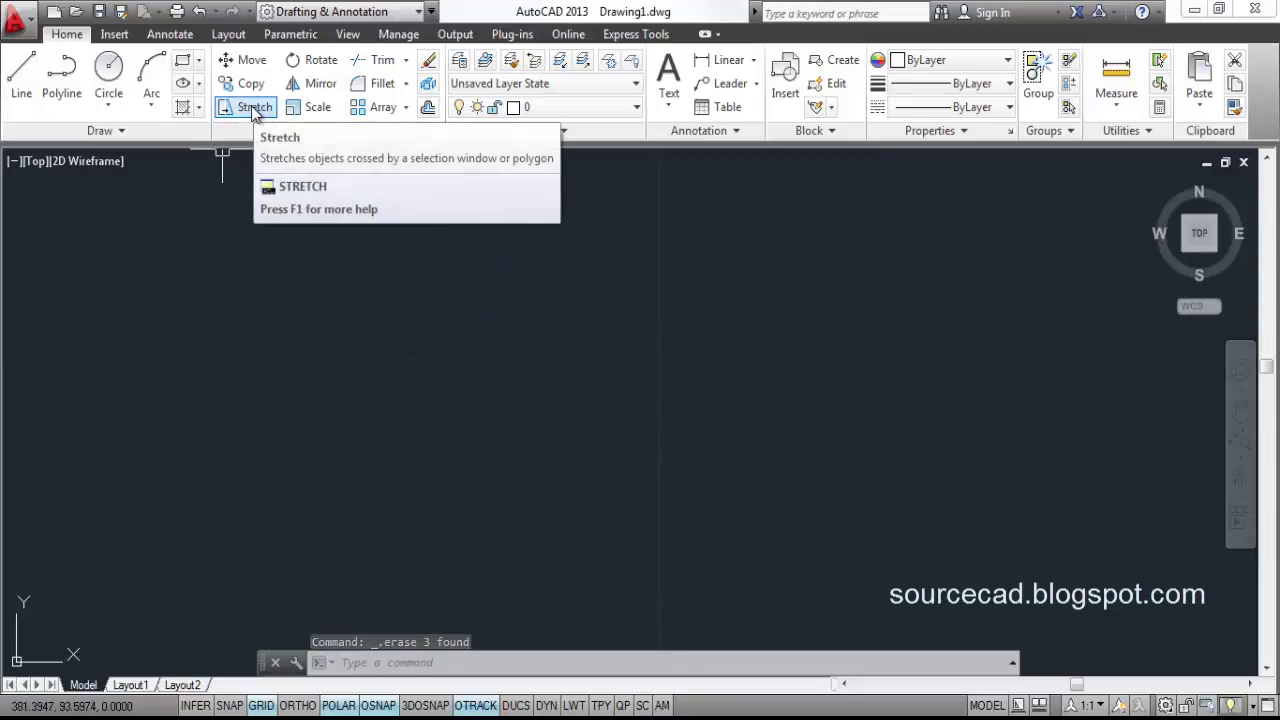
# Draw a large horizontal rectangle and a smaller rectangle overlapping the middle portion of its top edge.
pyautogui.click(182, 60)
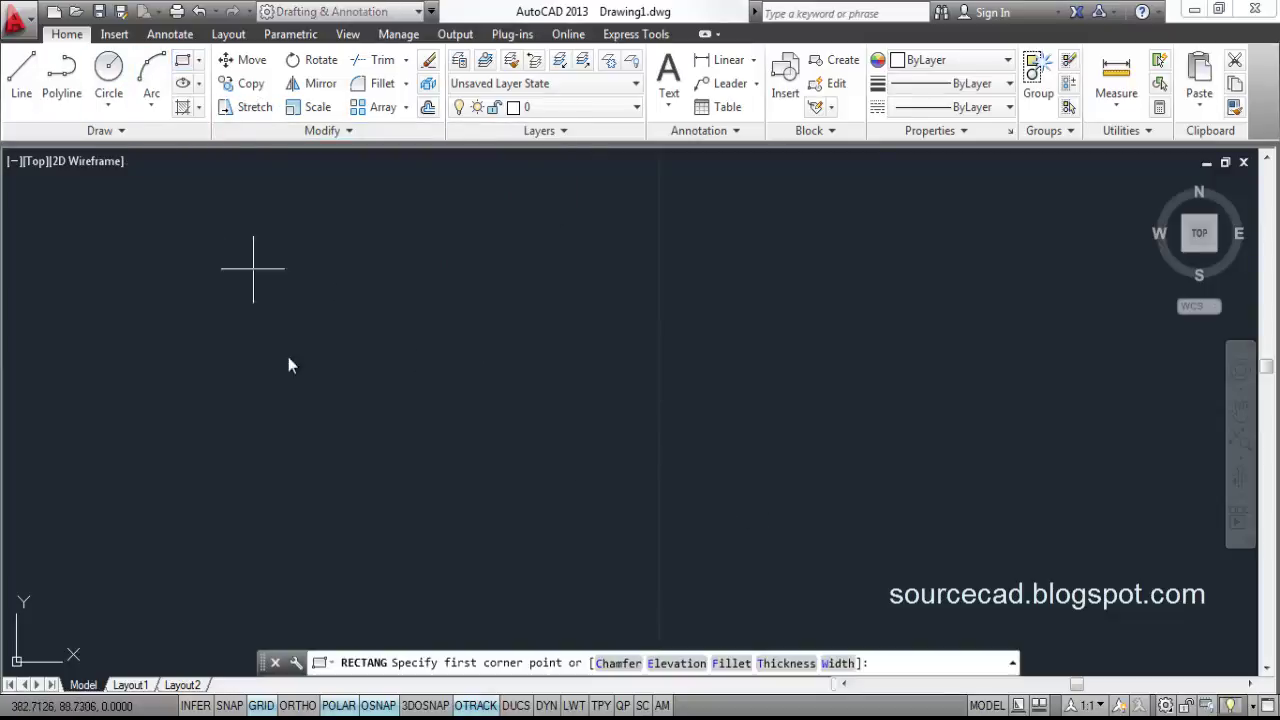
pyautogui.click(376, 329)
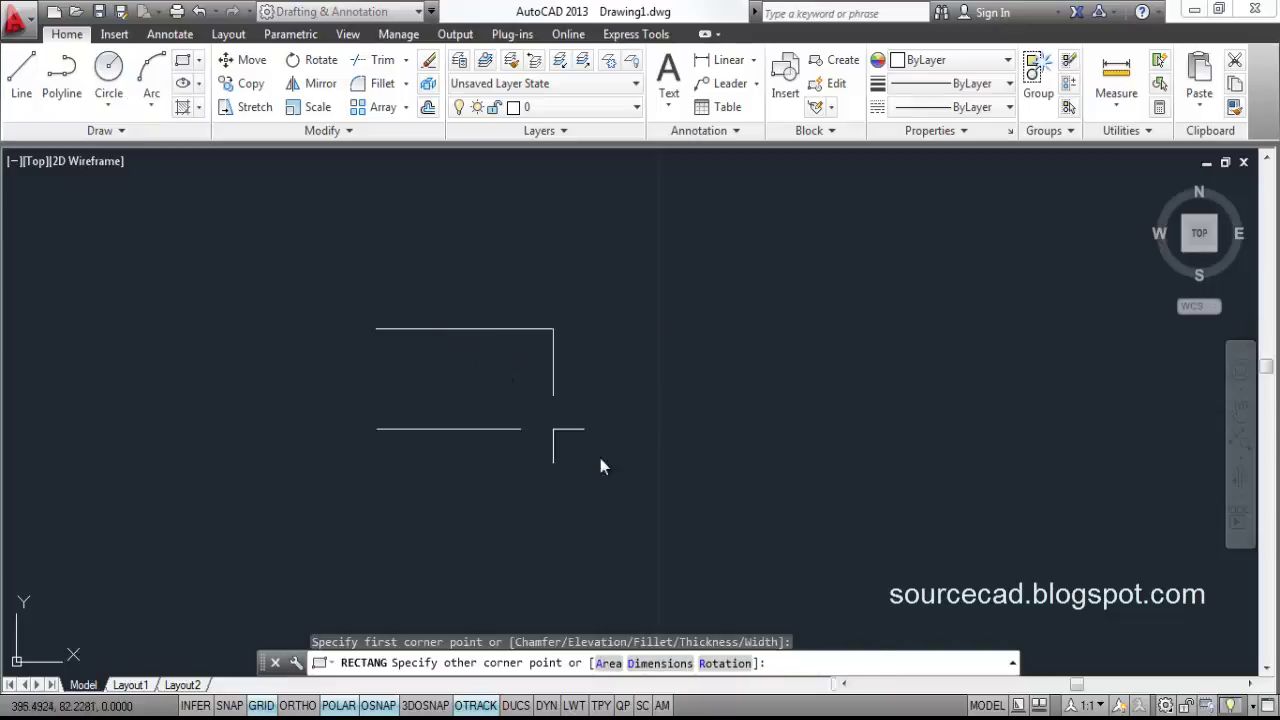
pyautogui.click(800, 488)
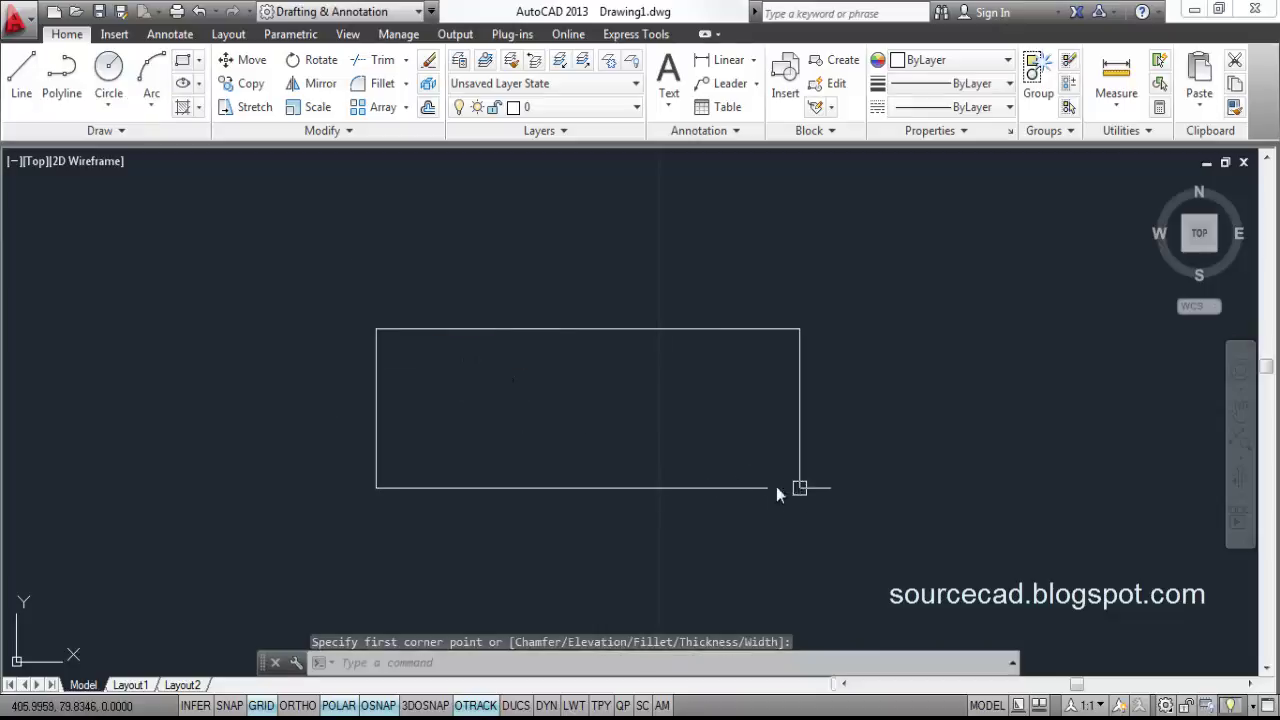
pyautogui.click(182, 60)
pyautogui.click(500, 271)
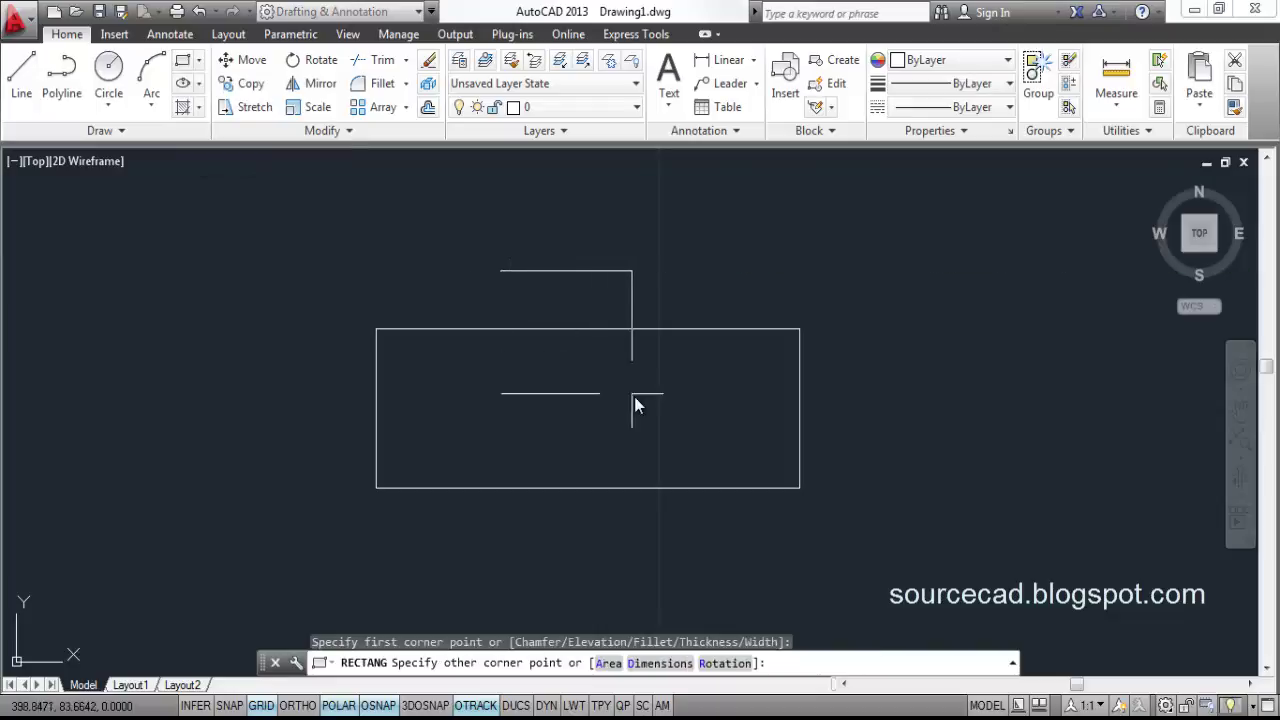
pyautogui.click(646, 397)
# Trim the small rectangle's part above the large one and the top edge between its sides, leaving a notched outline.
pyautogui.click(380, 60)
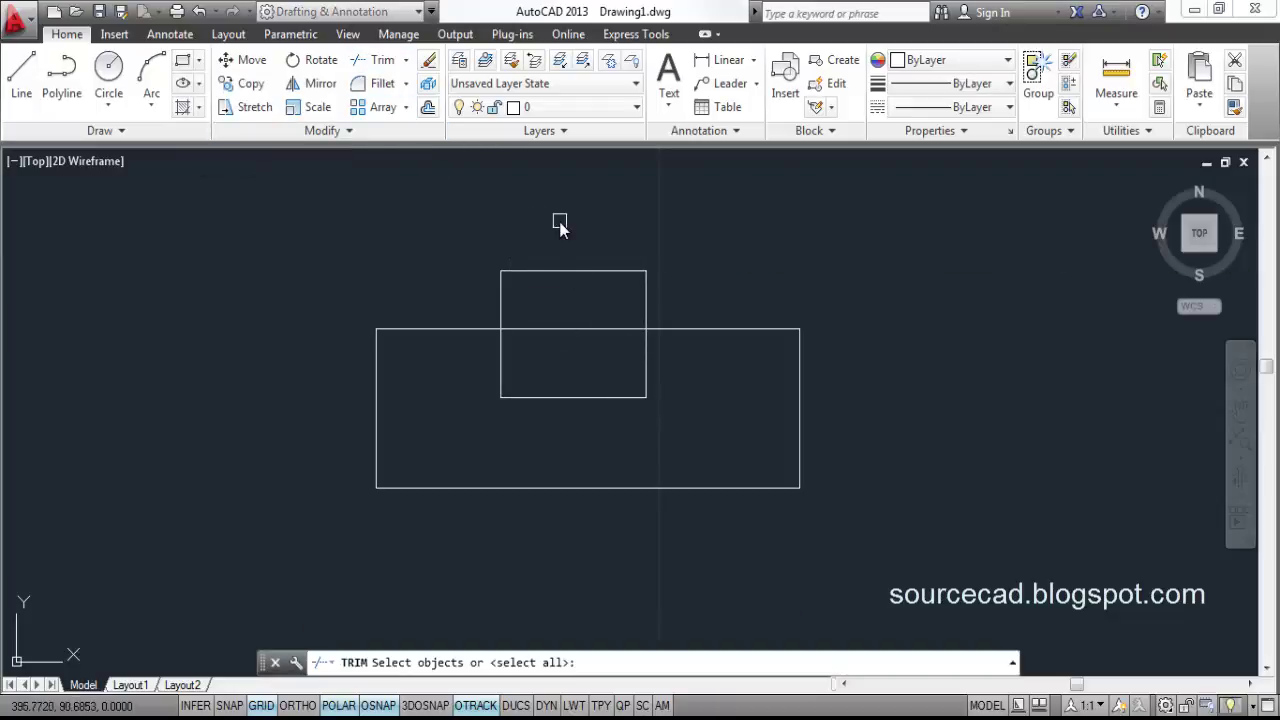
pyautogui.click(499, 290)
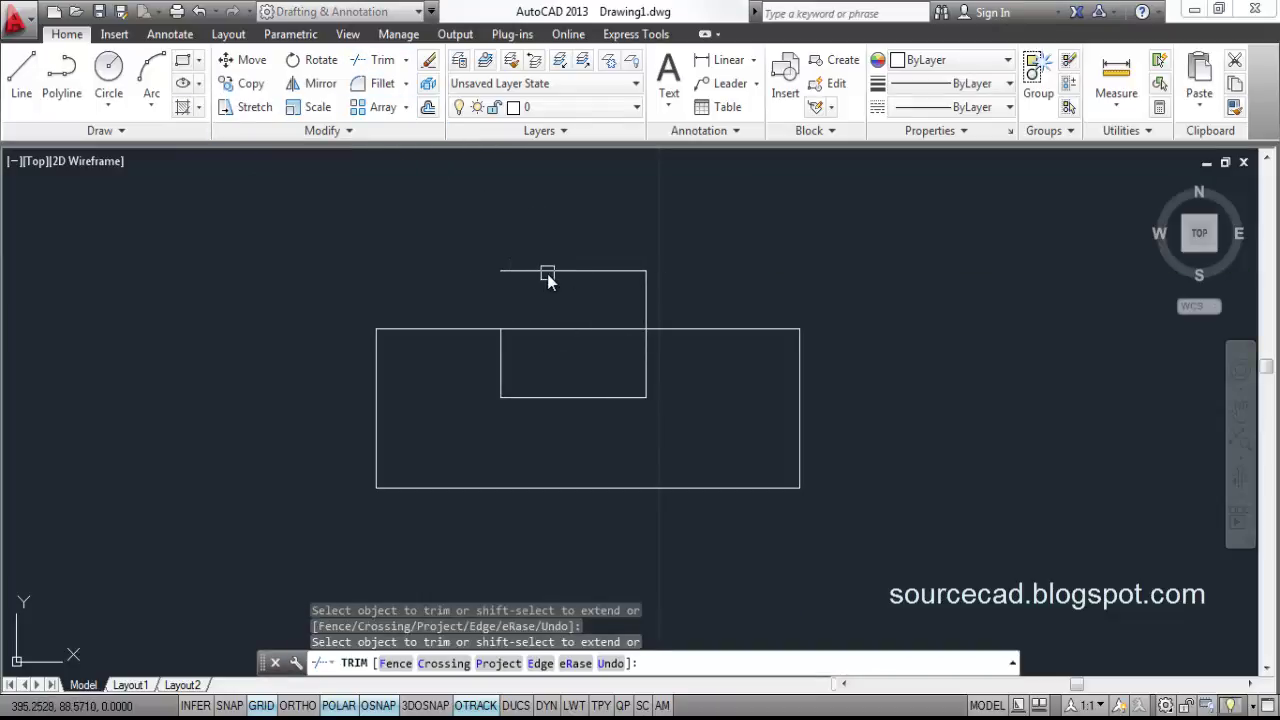
pyautogui.click(645, 286)
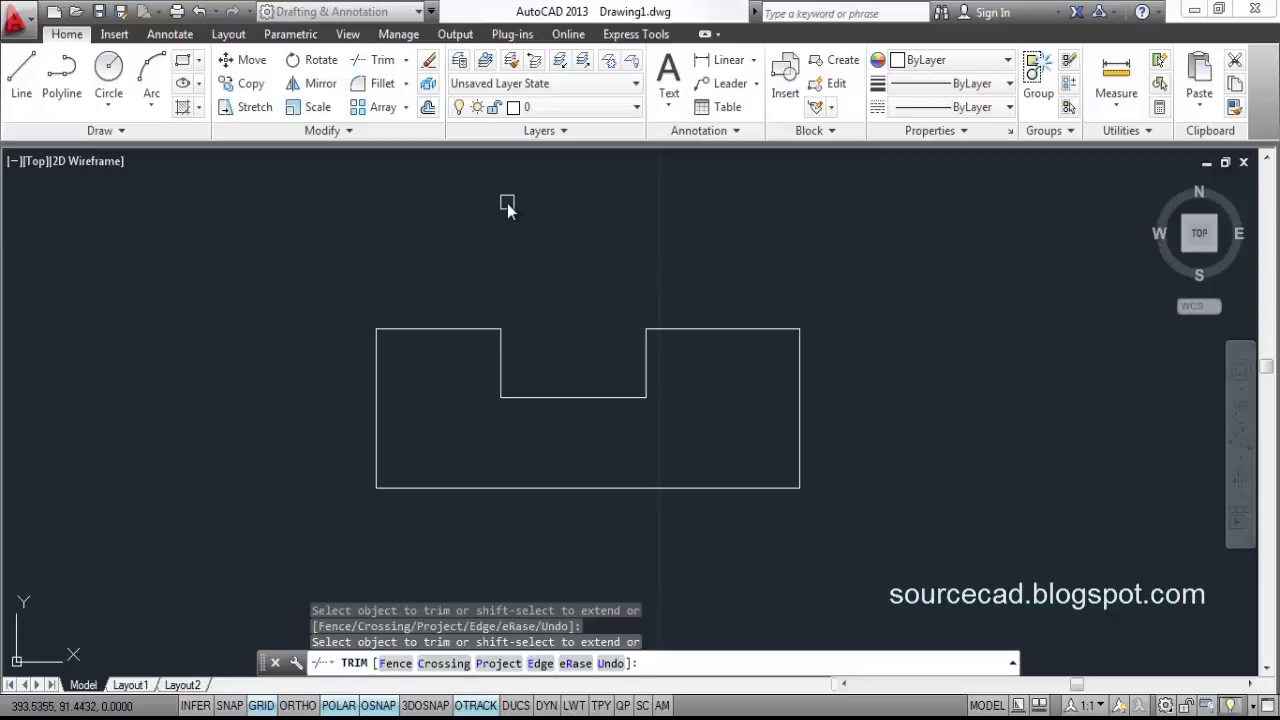
pyautogui.rightClick(530, 220)
pyautogui.click(565, 230)
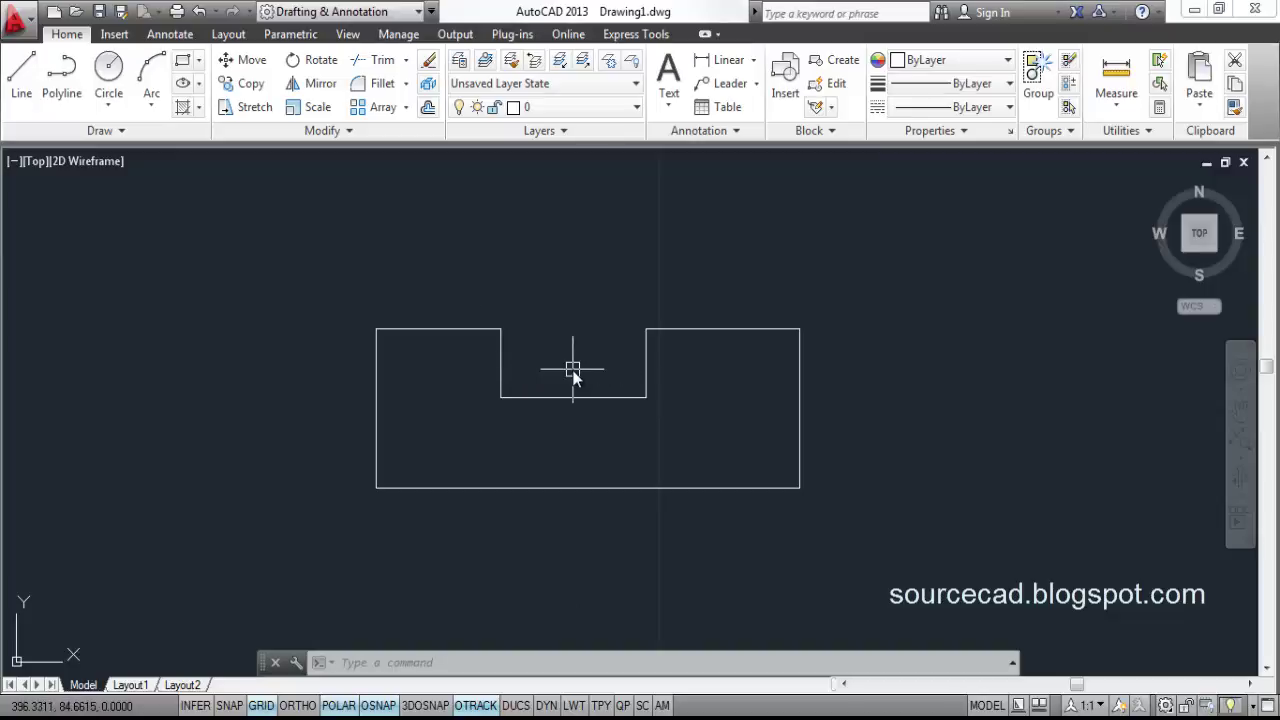
# Start Stretch and demonstrate both window and crossing selections in the empty area to the right of the notched shape.
pyautogui.click(252, 107)
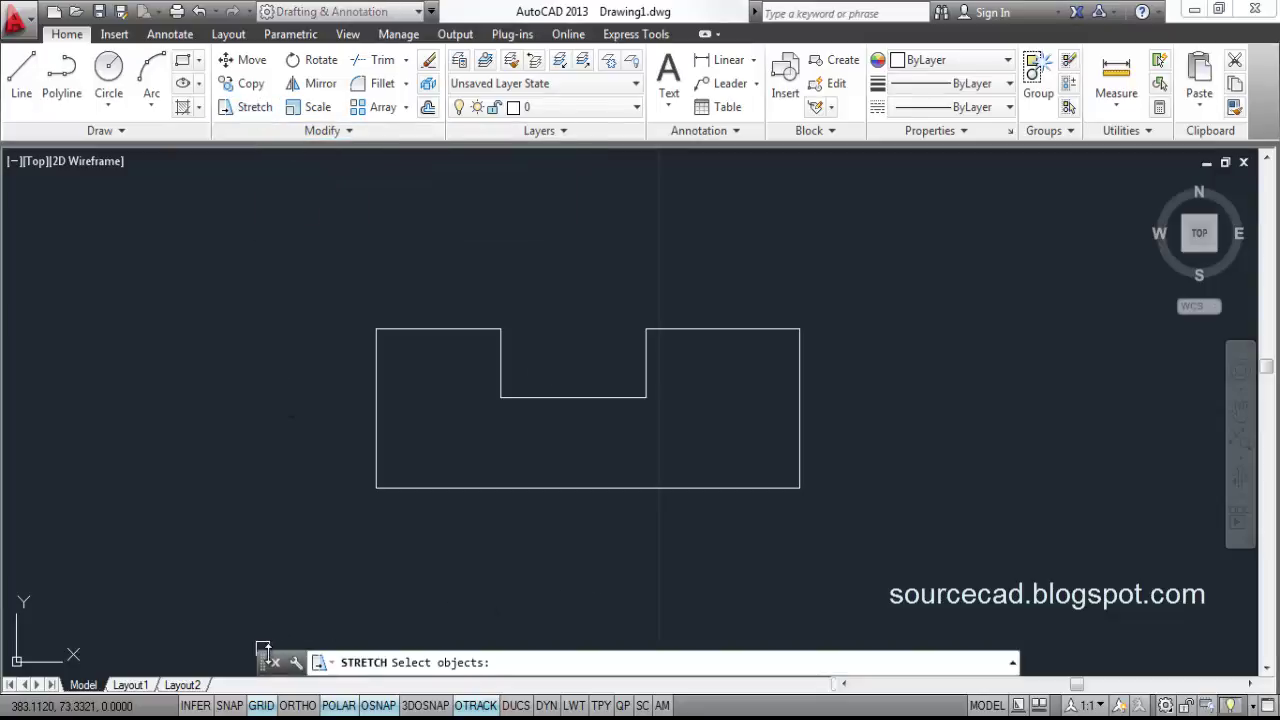
pyautogui.moveTo(267, 632)
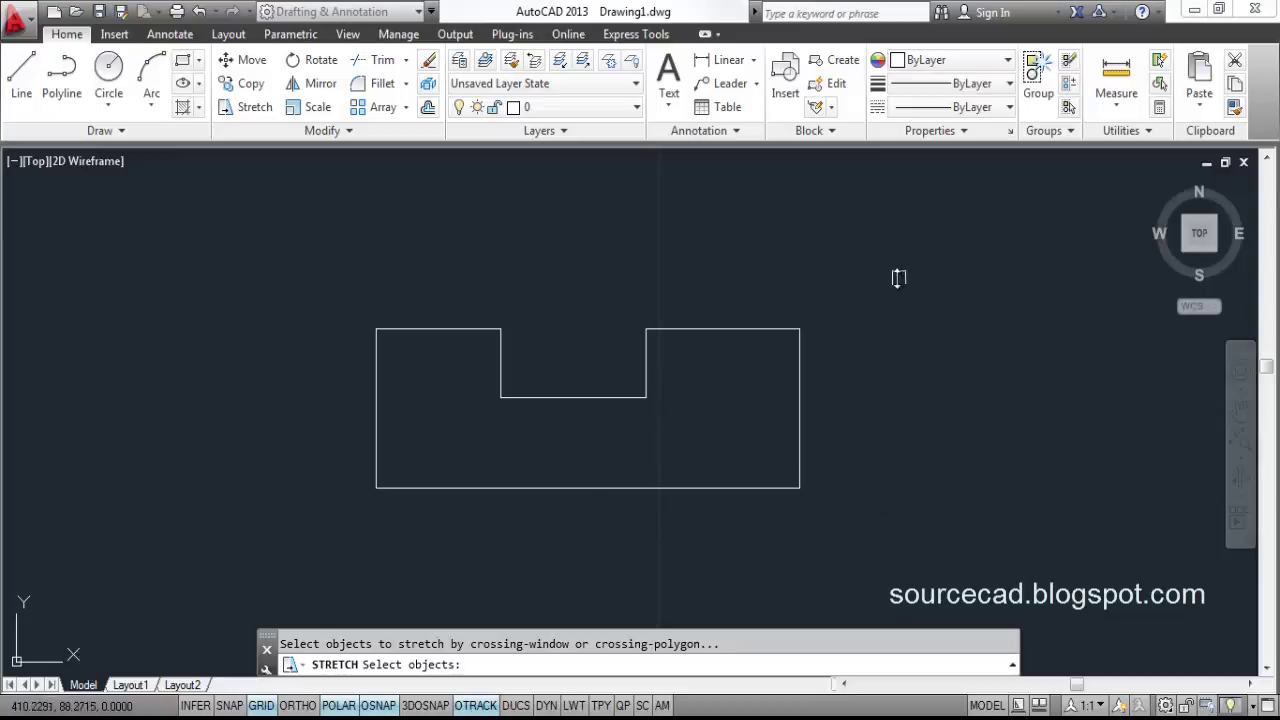
pyautogui.click(883, 231)
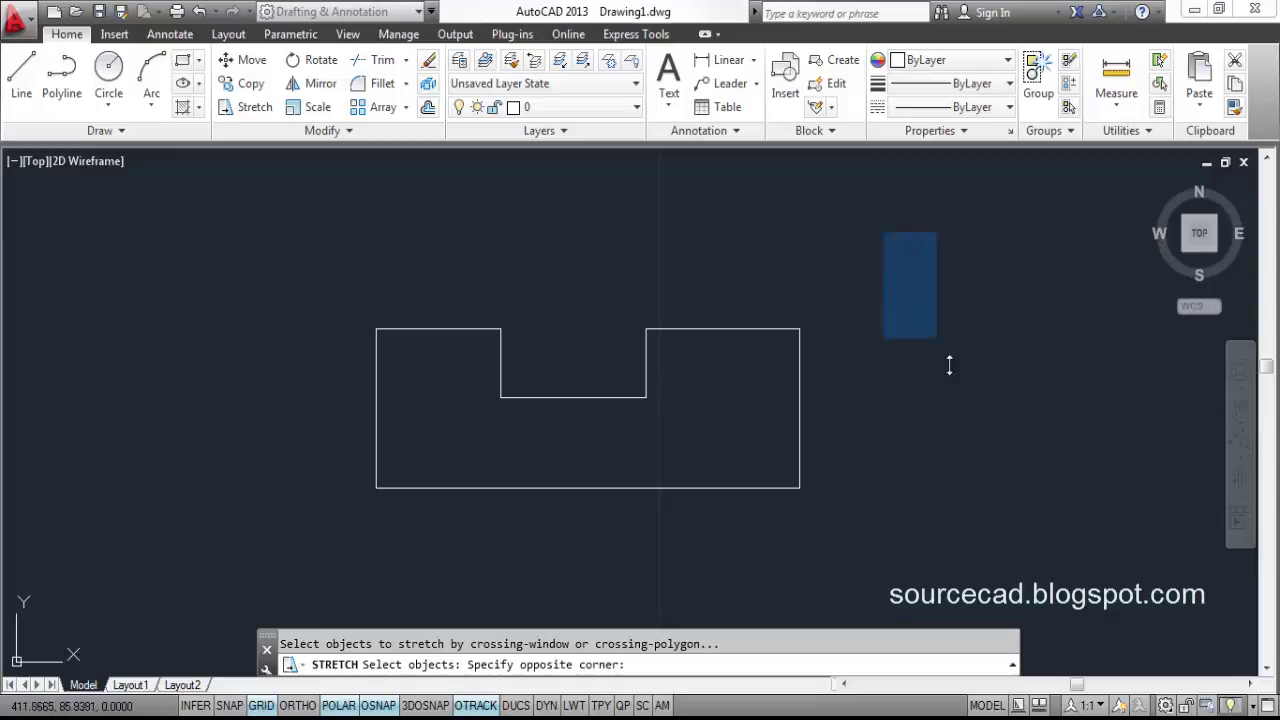
pyautogui.click(1034, 478)
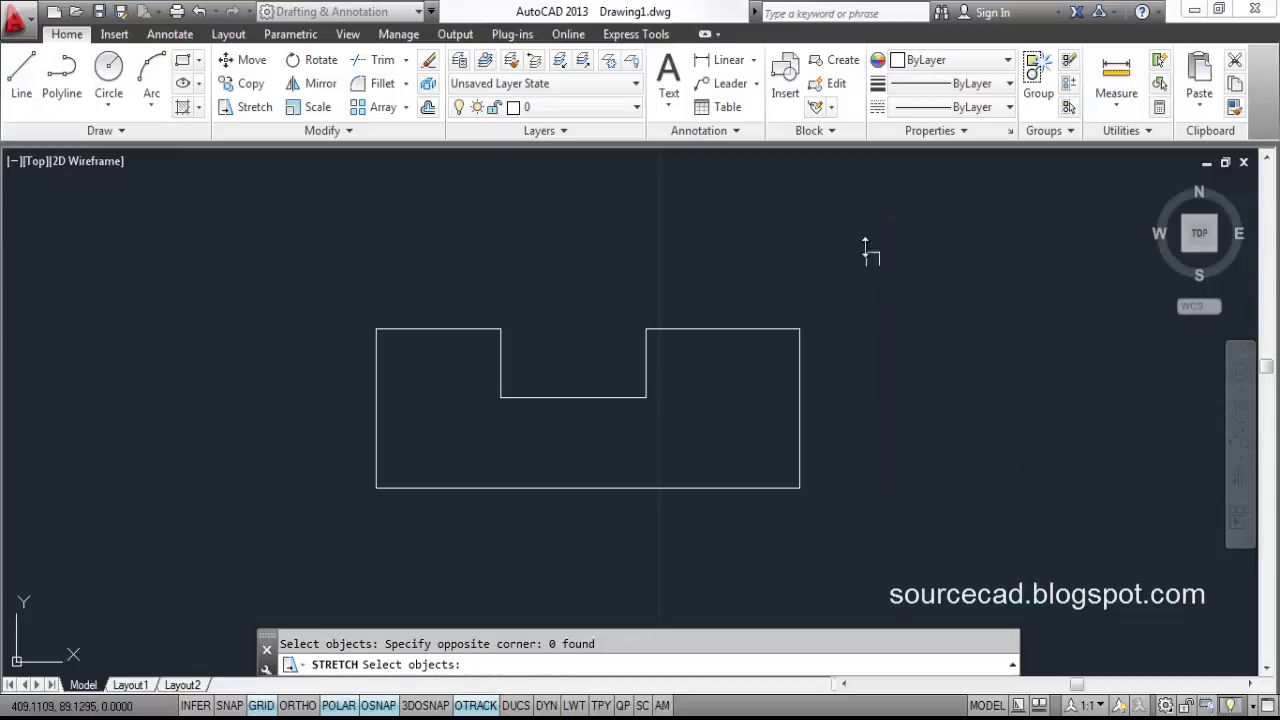
pyautogui.click(860, 216)
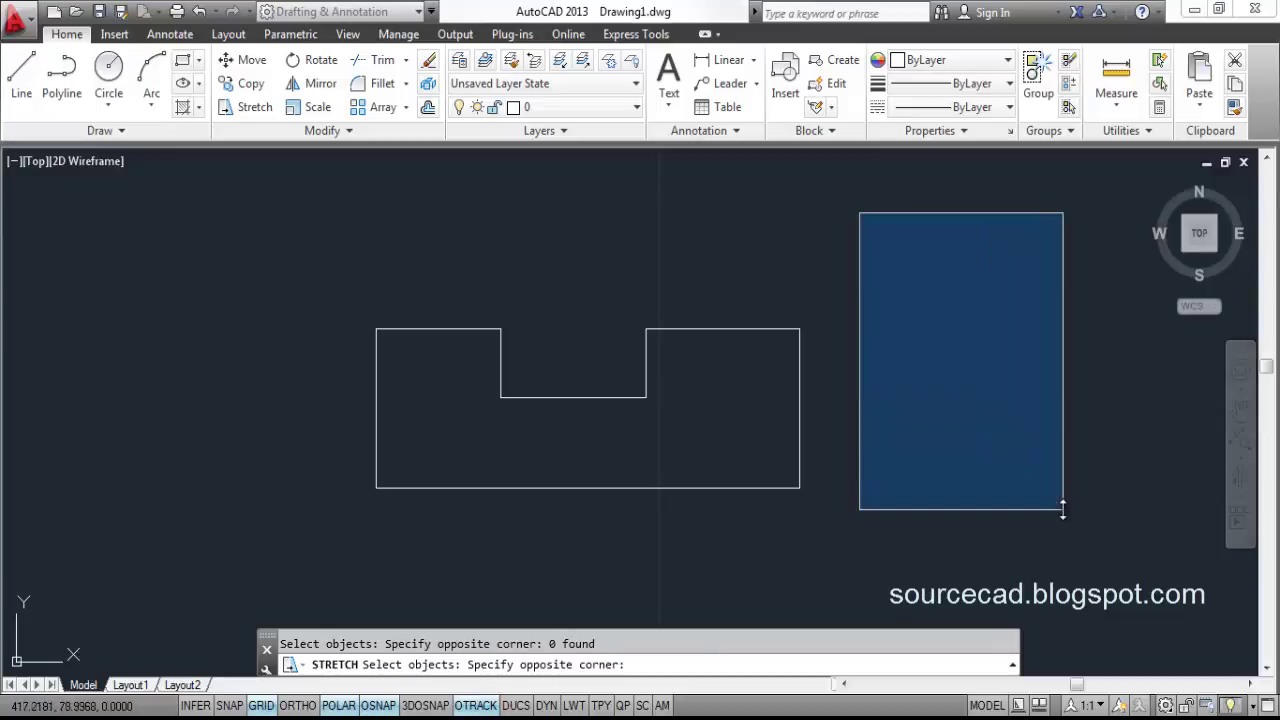
pyautogui.click(1063, 509)
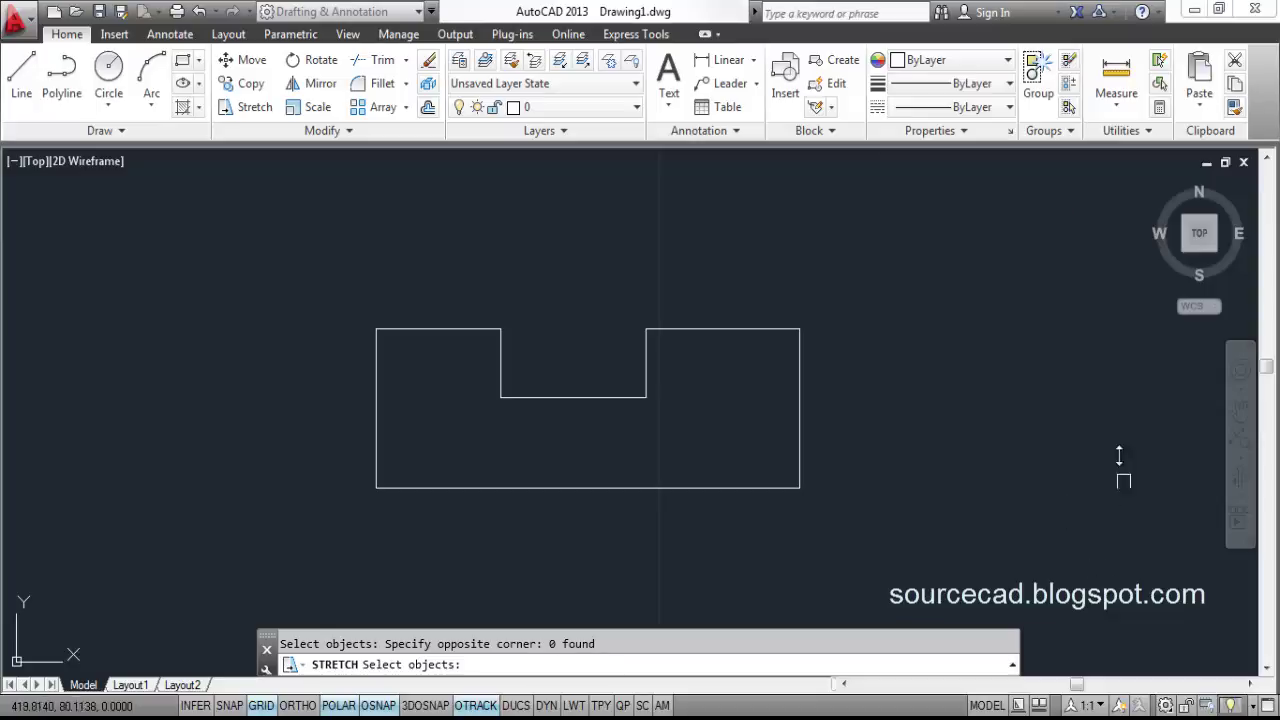
pyautogui.click(1098, 539)
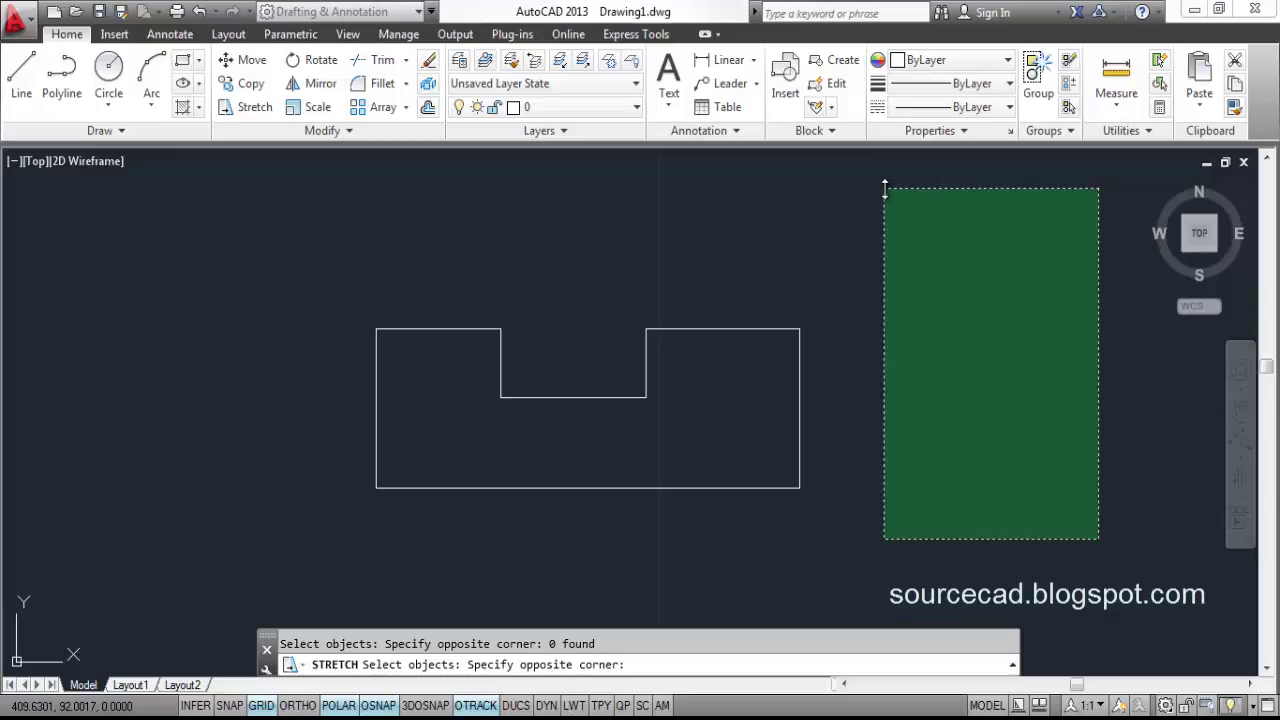
pyautogui.click(885, 188)
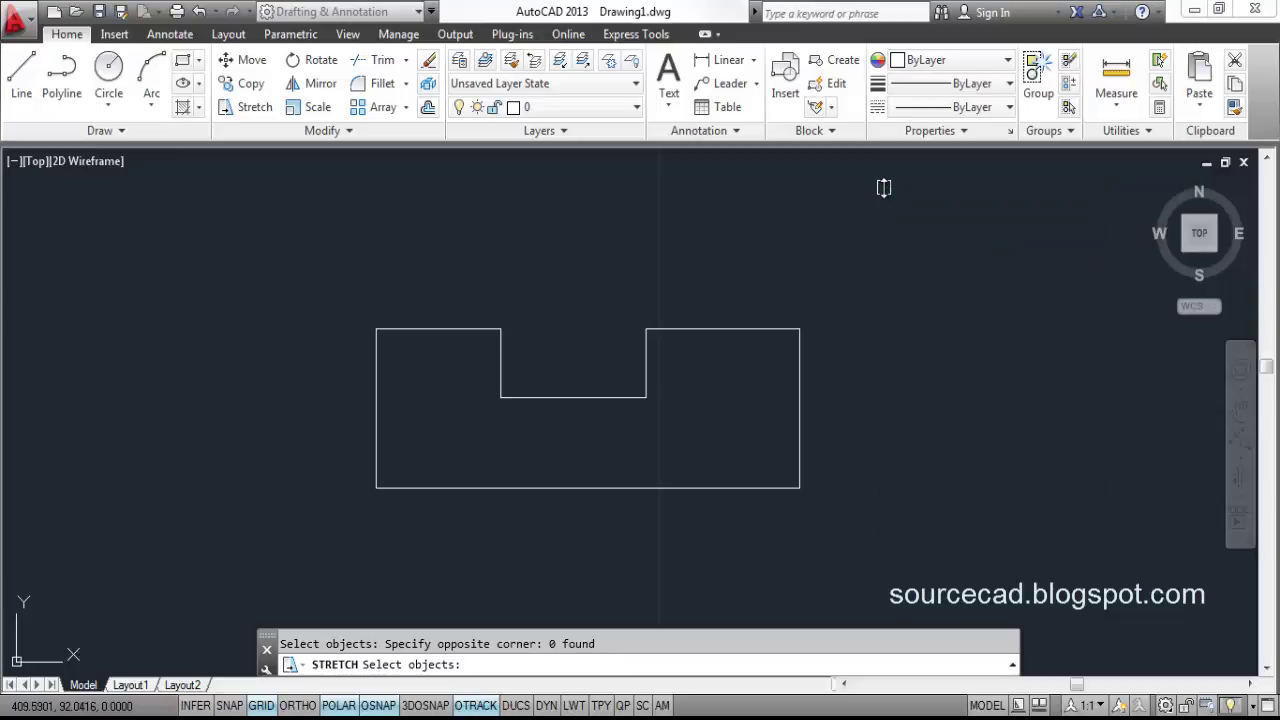
pyautogui.click(1020, 489)
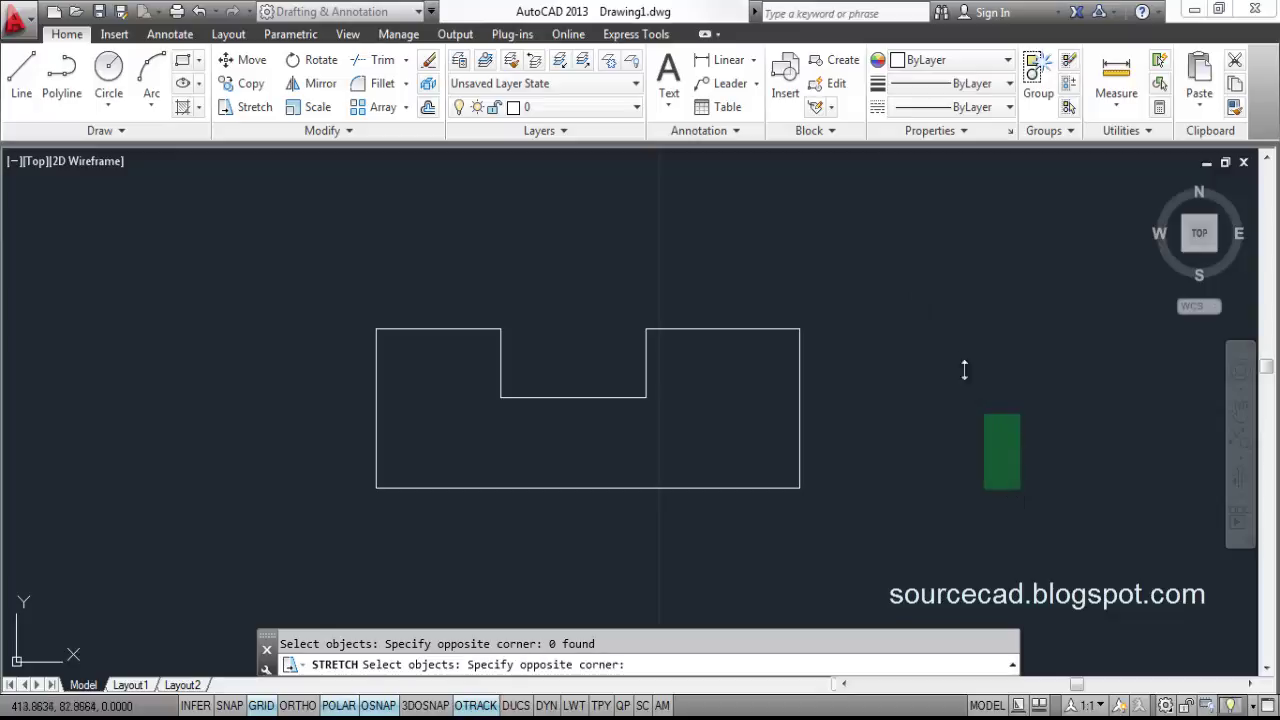
pyautogui.click(906, 244)
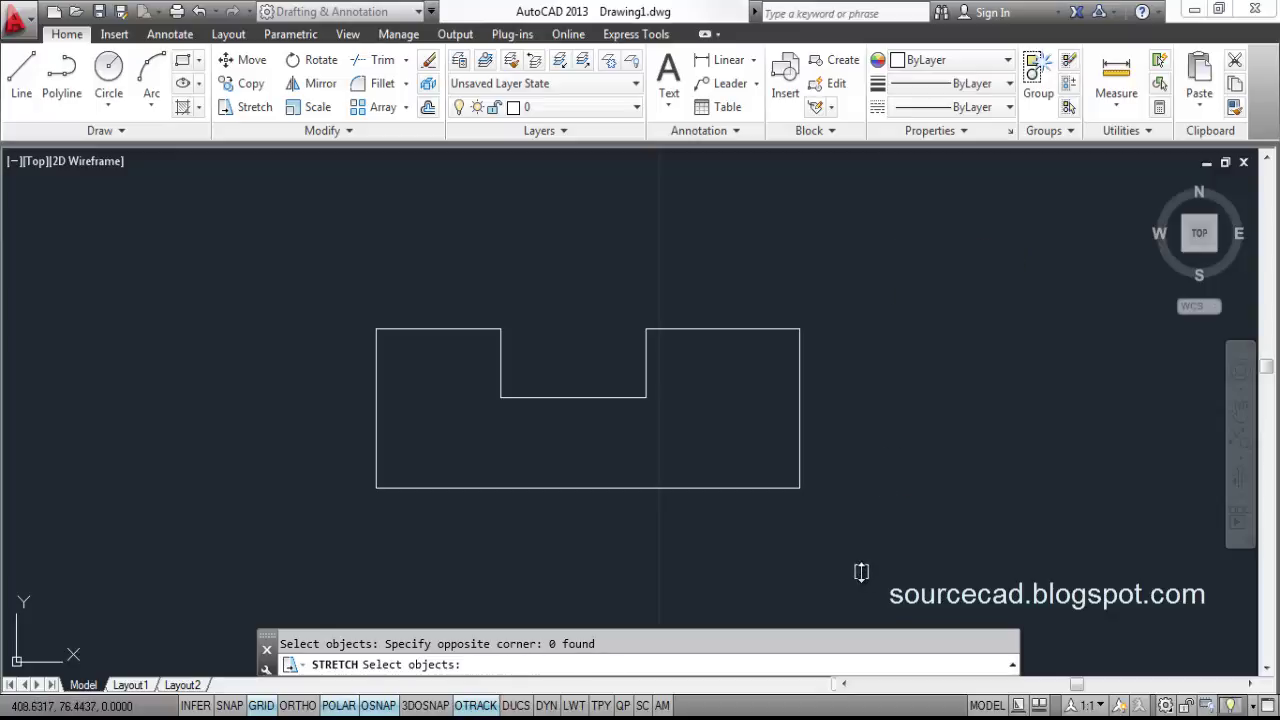
# Stretch the notched shape's right part freely to the right, using its lower-right corner as the base point, and undo the stretch.
pyautogui.click(860, 572)
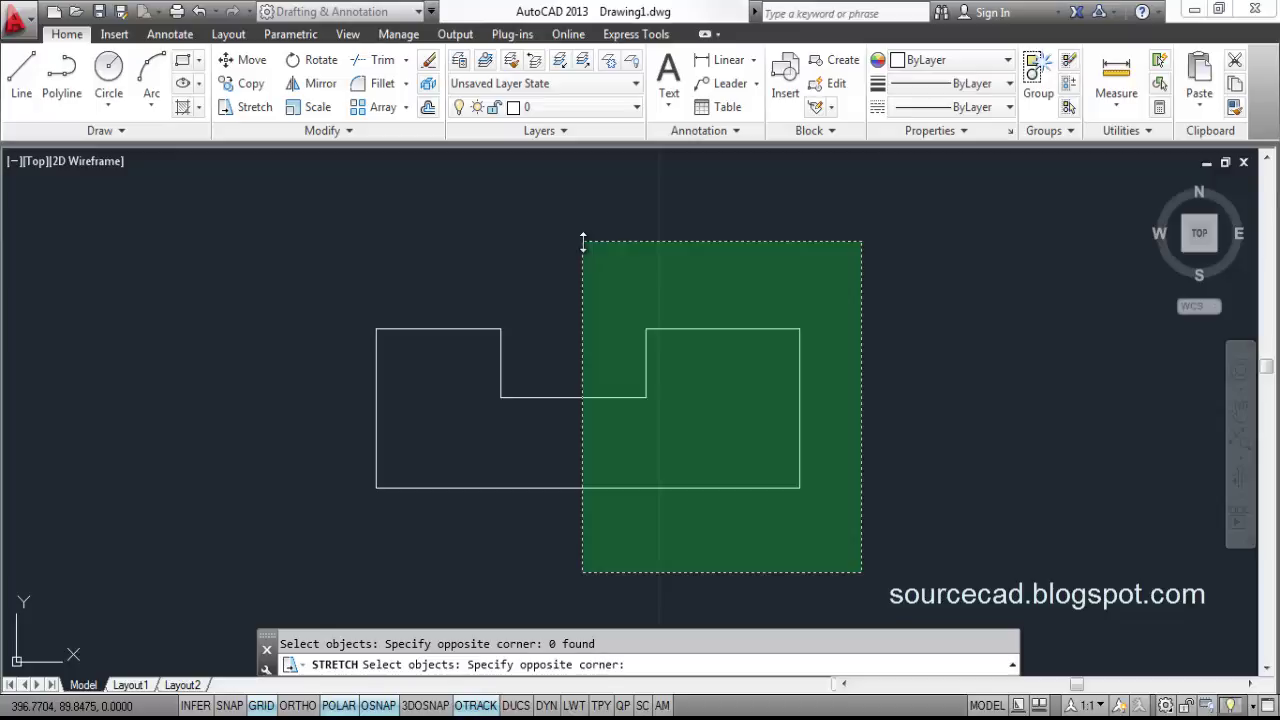
pyautogui.click(583, 242)
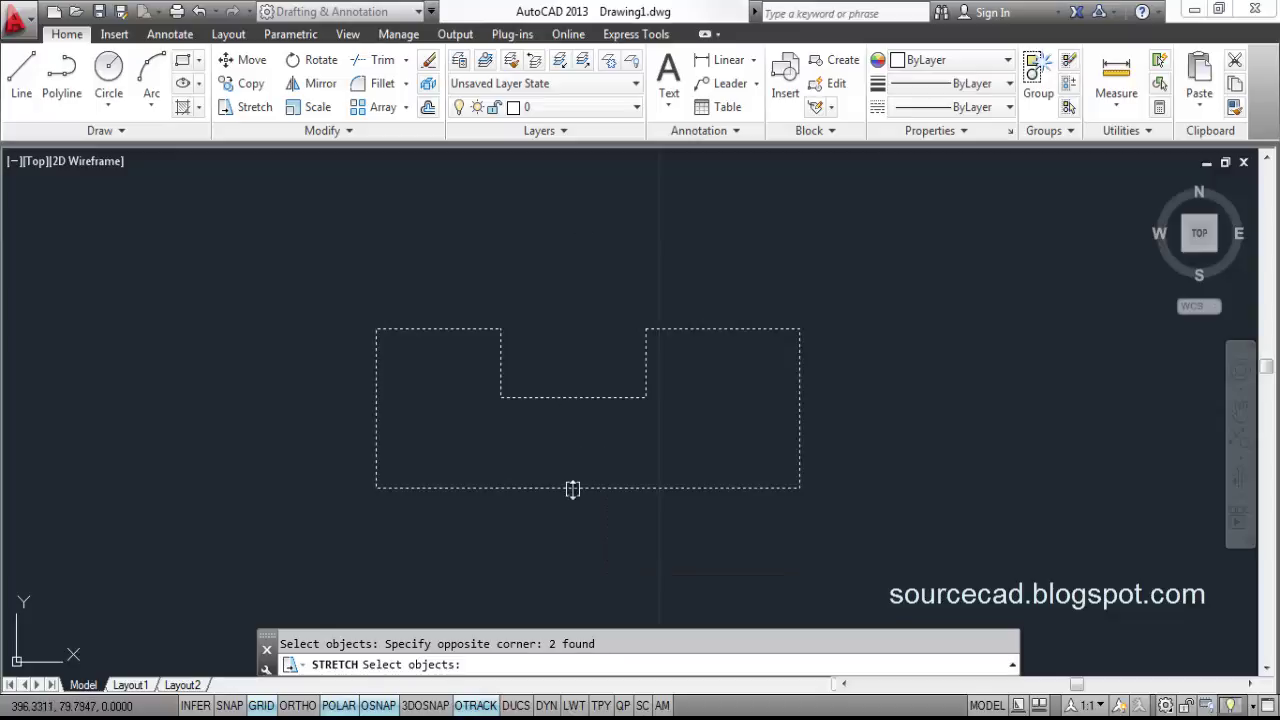
pyautogui.click(862, 562)
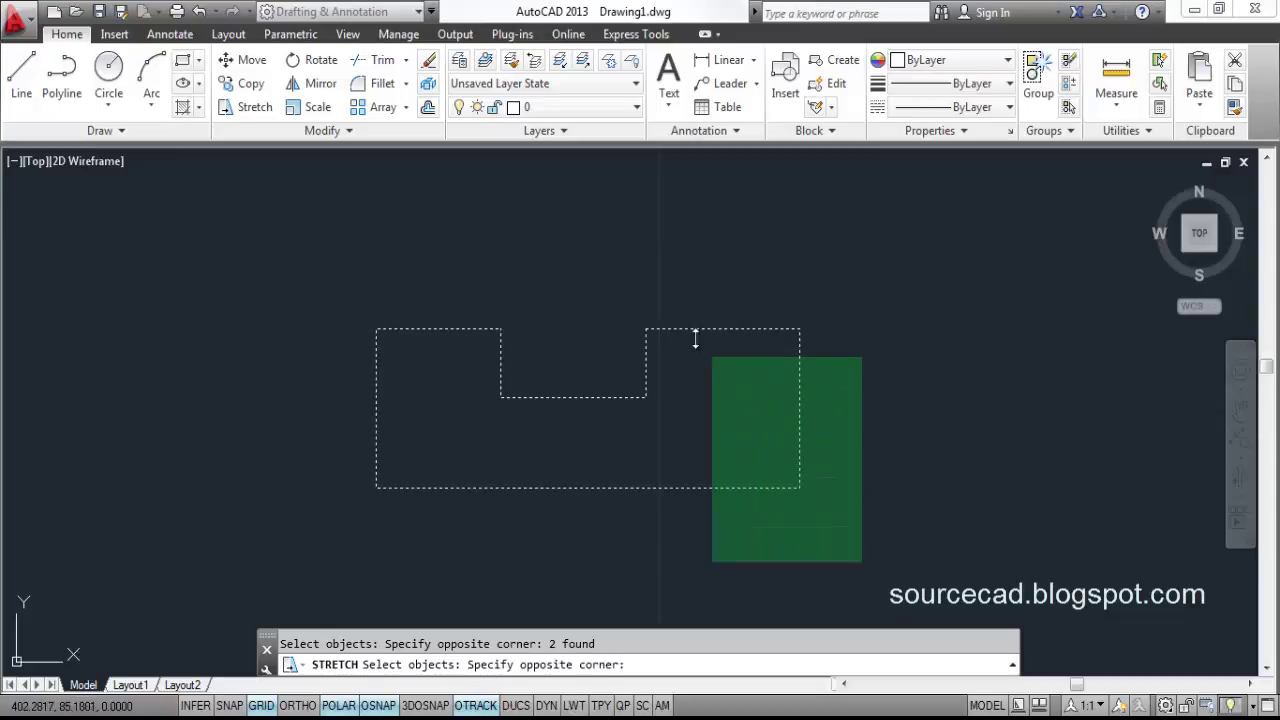
pyautogui.click(583, 245)
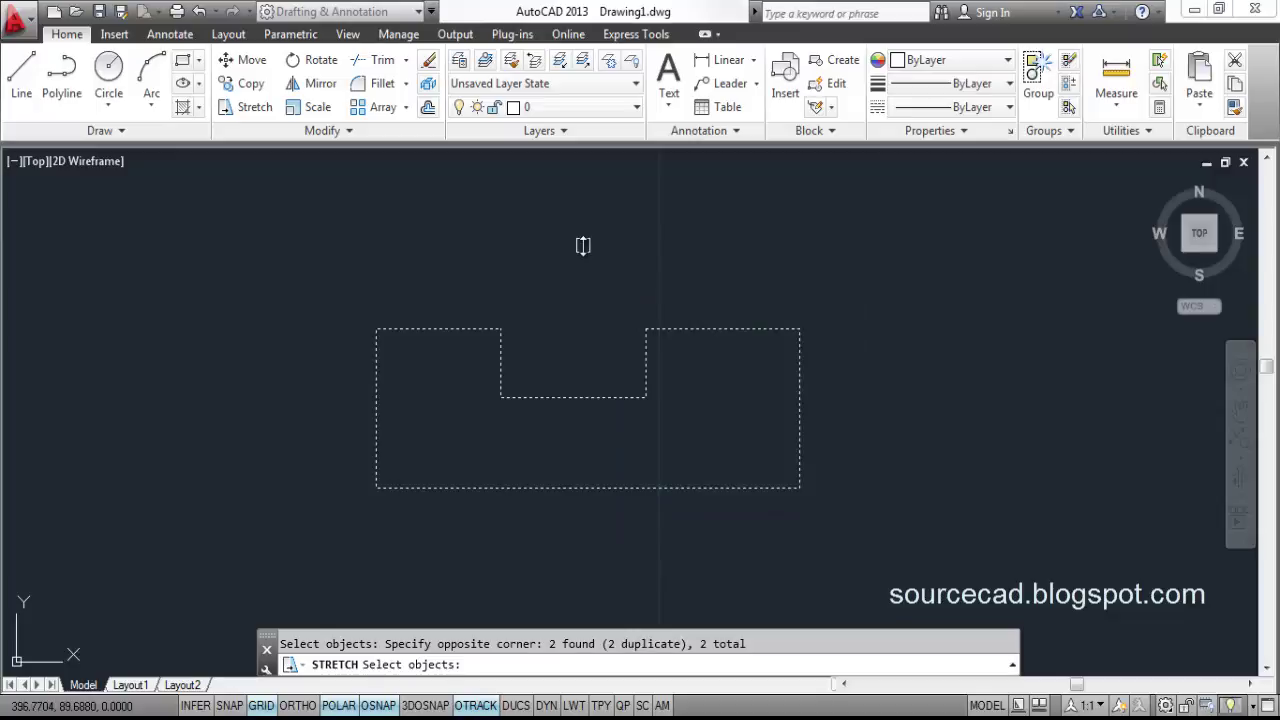
pyautogui.click(835, 546)
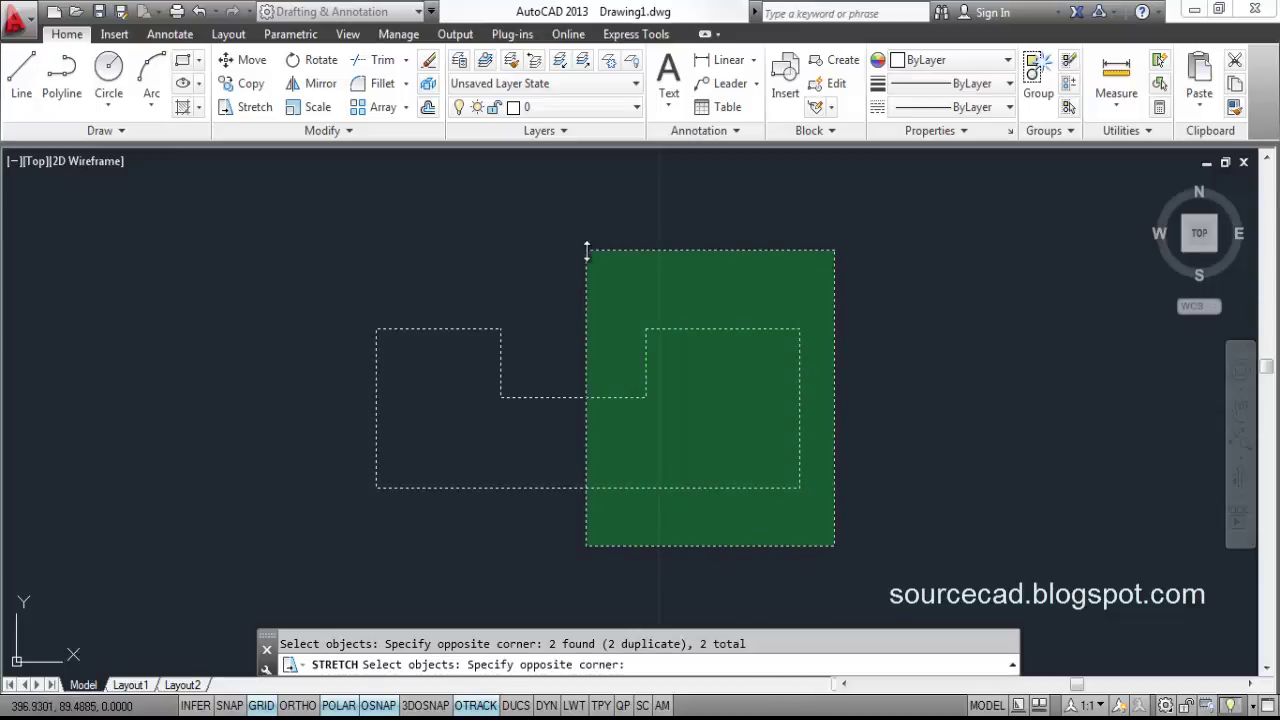
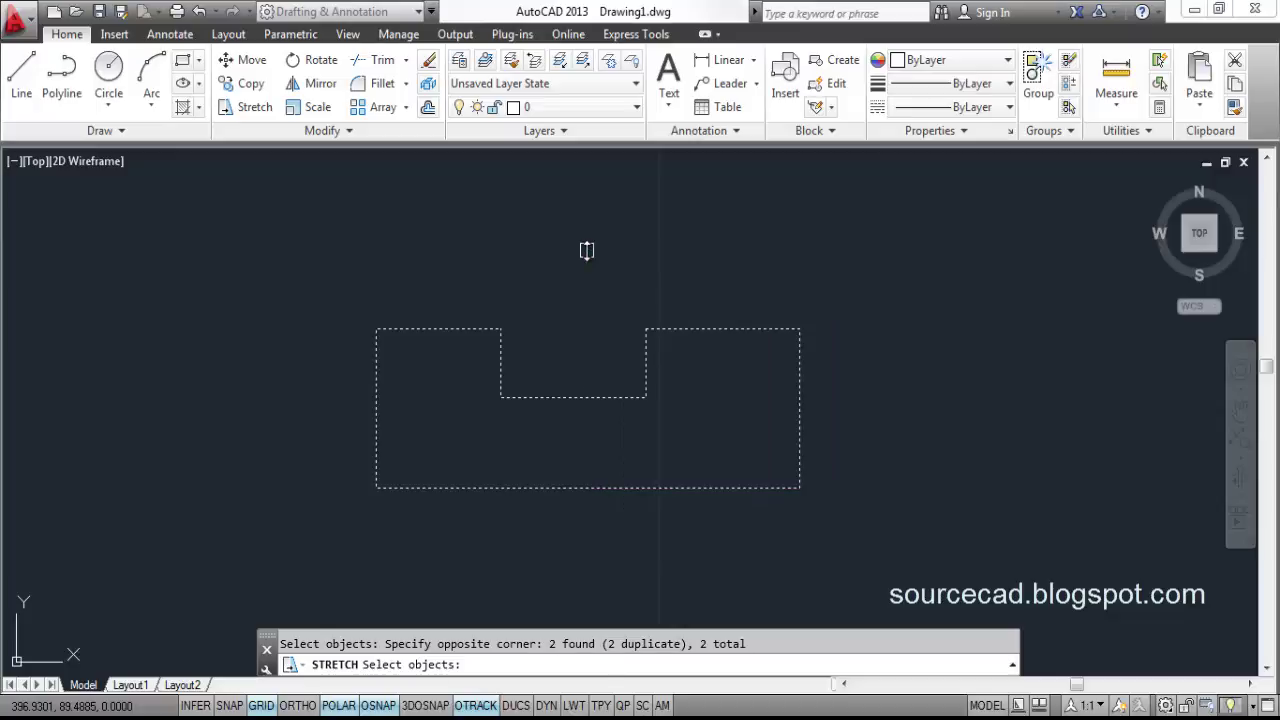
pyautogui.press('Return')
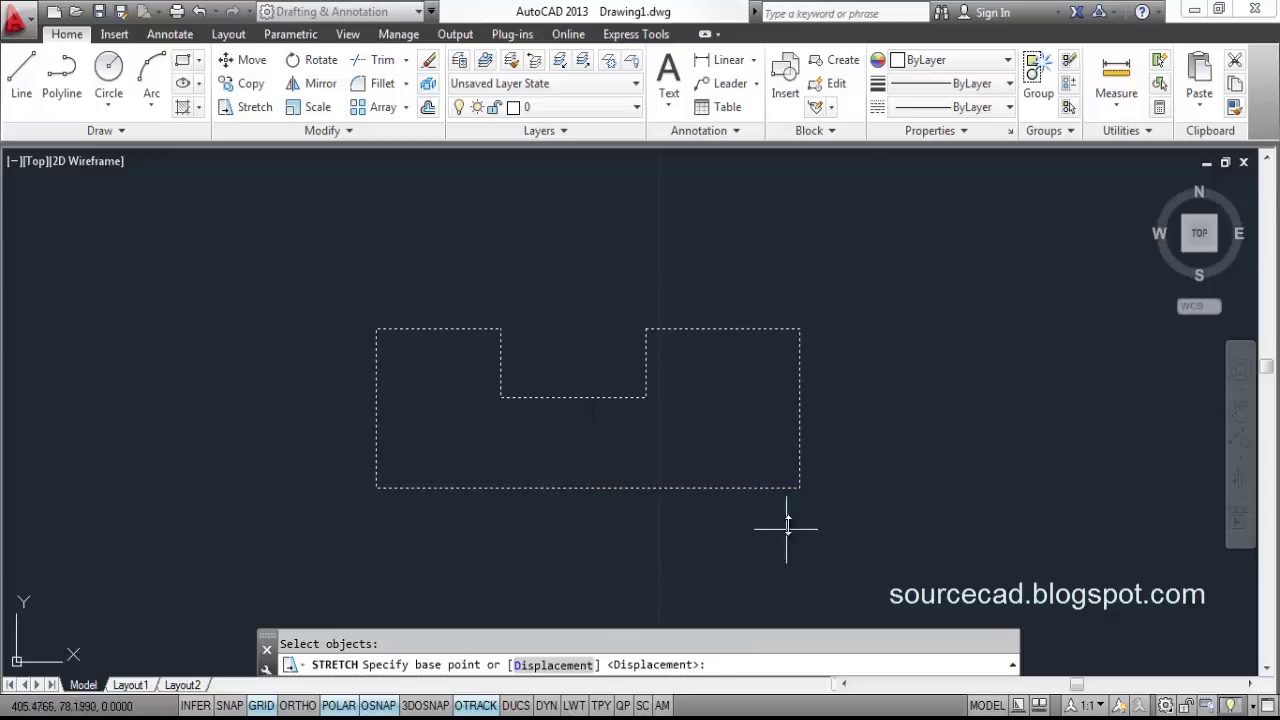
pyautogui.click(797, 488)
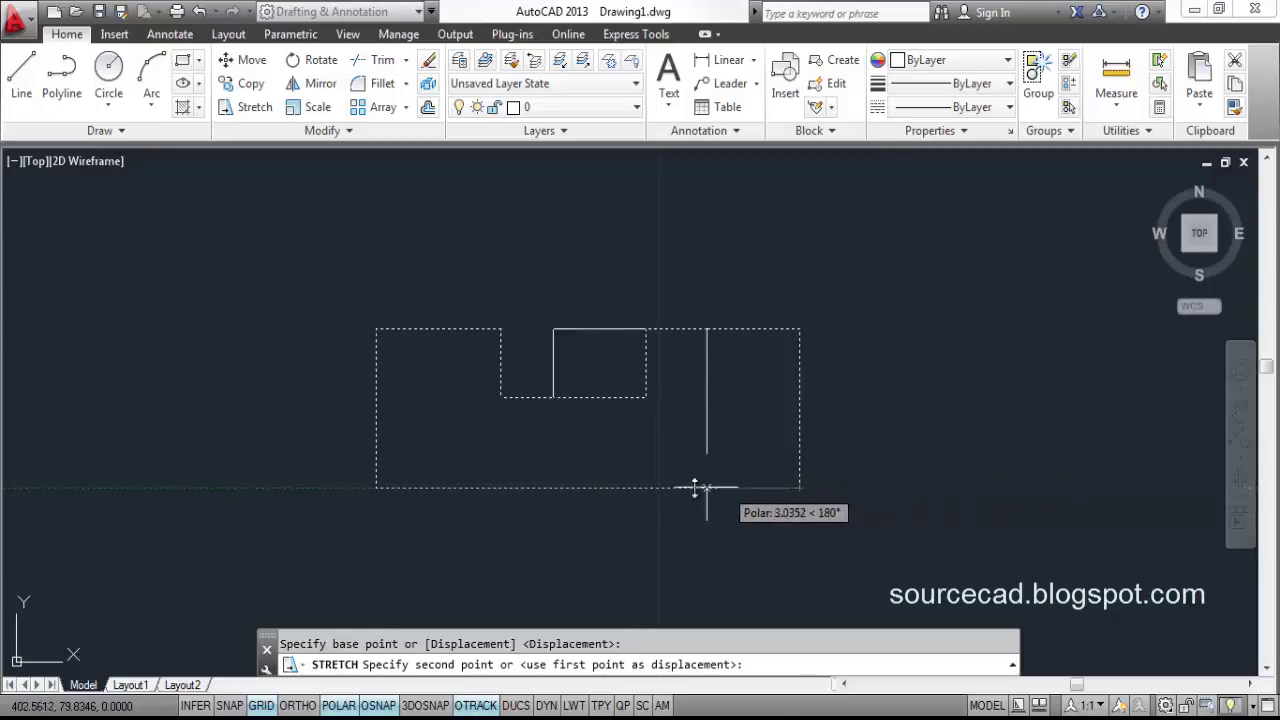
pyautogui.click(1000, 487)
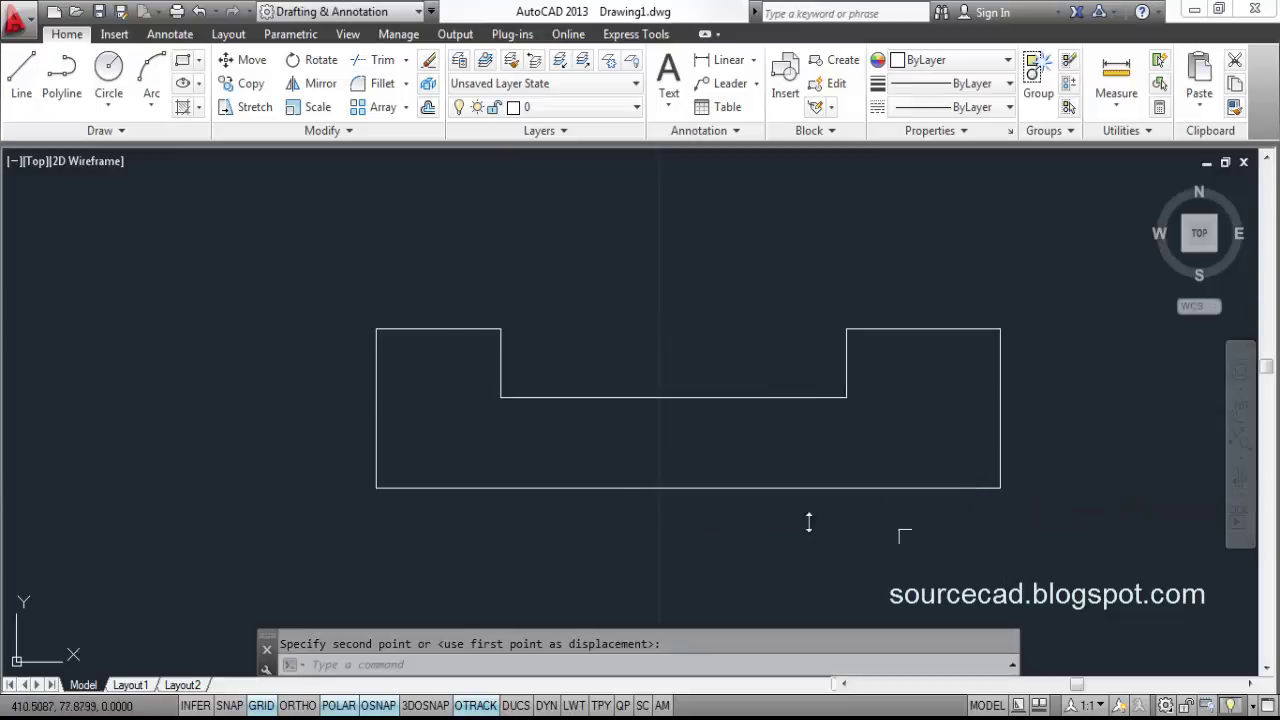
pyautogui.hotkey('ctrl', 'z')
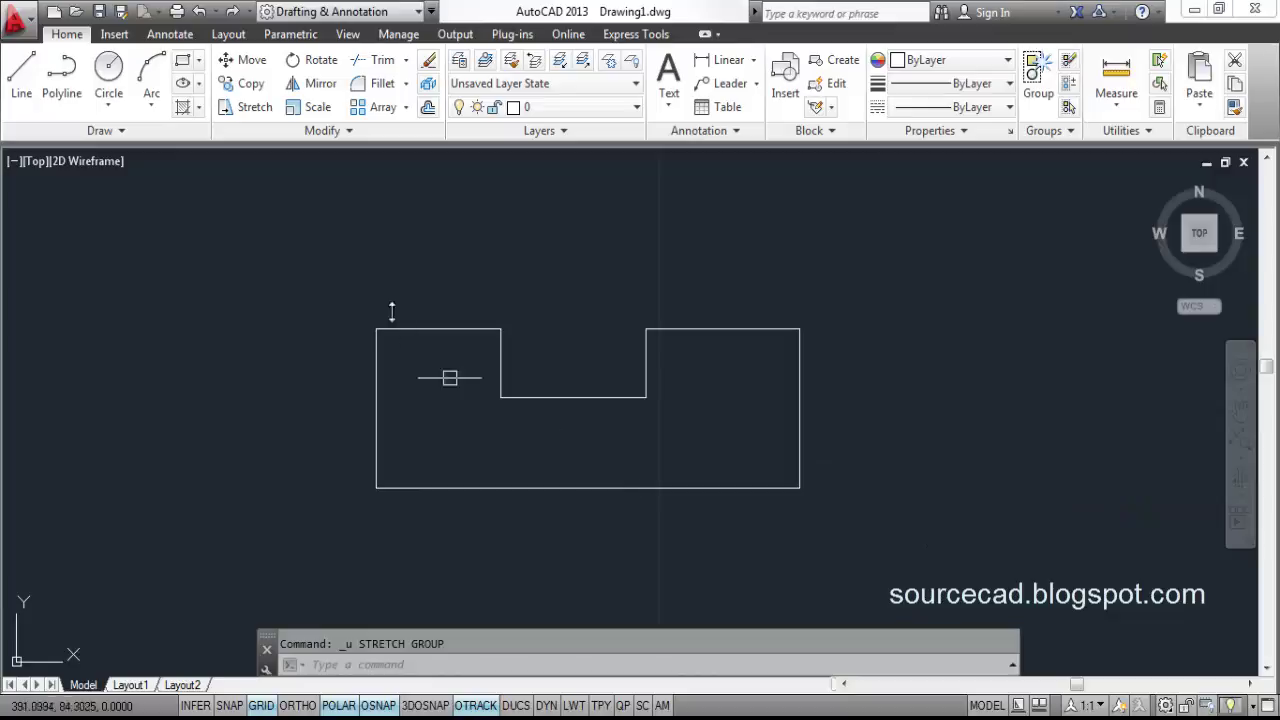
# Stretch the notched shape's right part 3 units horizontally to the right from its upper-right corner, and undo the stretch.
pyautogui.click(253, 111)
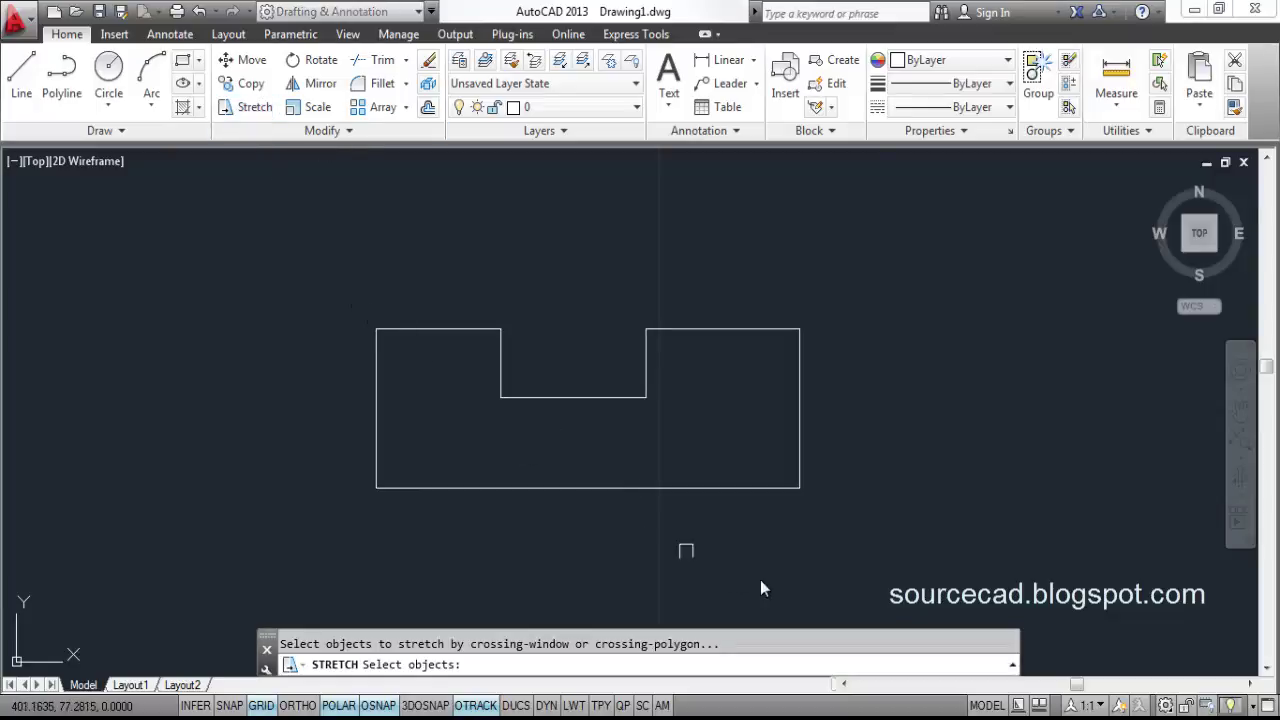
pyautogui.click(830, 565)
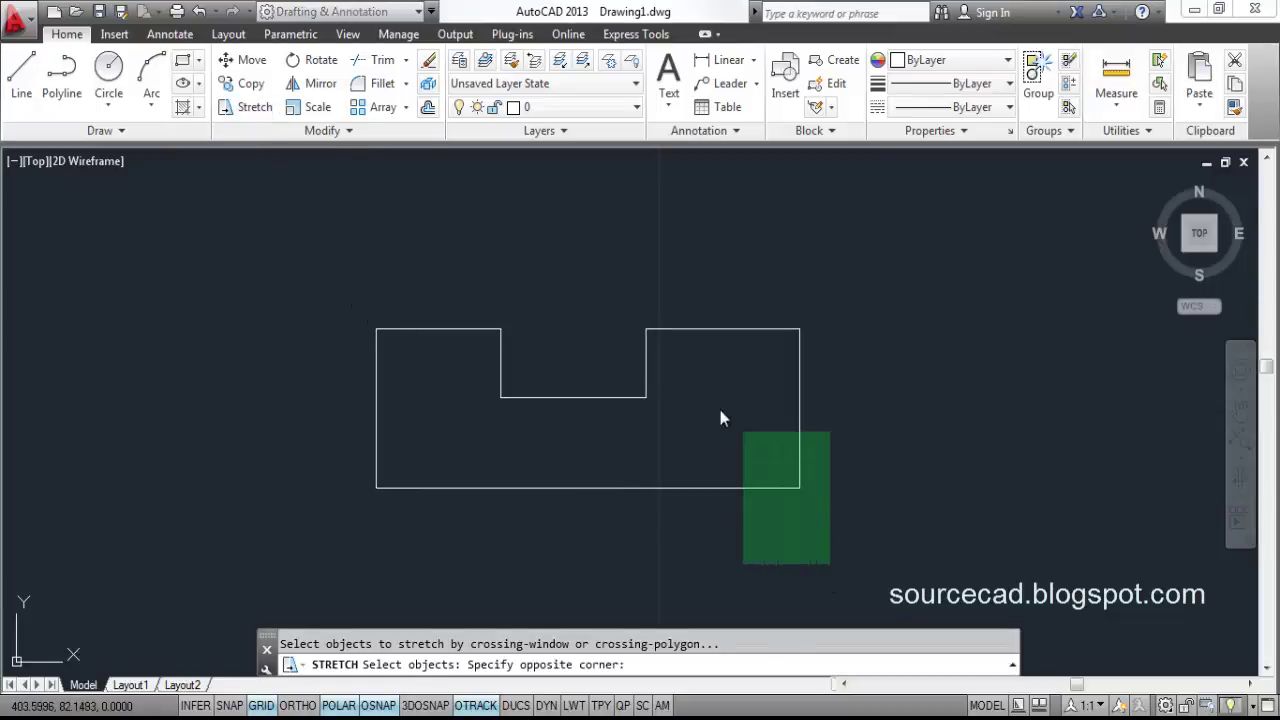
pyautogui.click(586, 278)
pyautogui.press('Return')
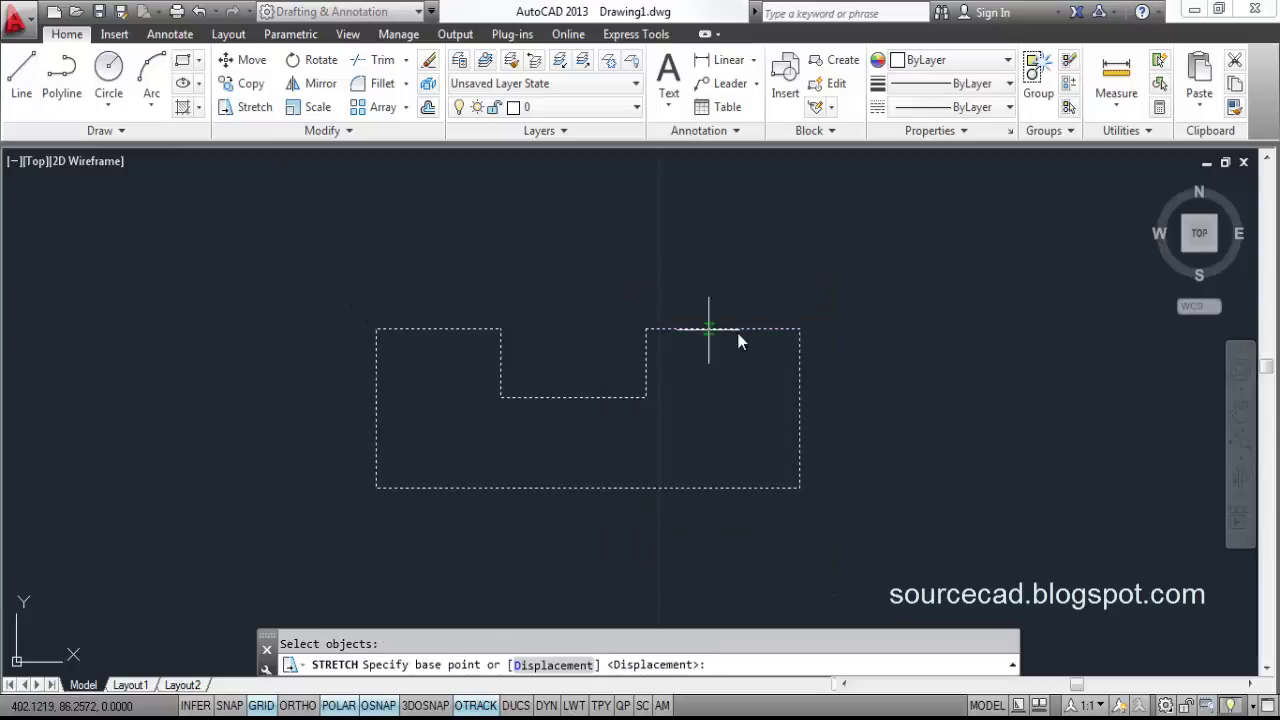
pyautogui.click(799, 329)
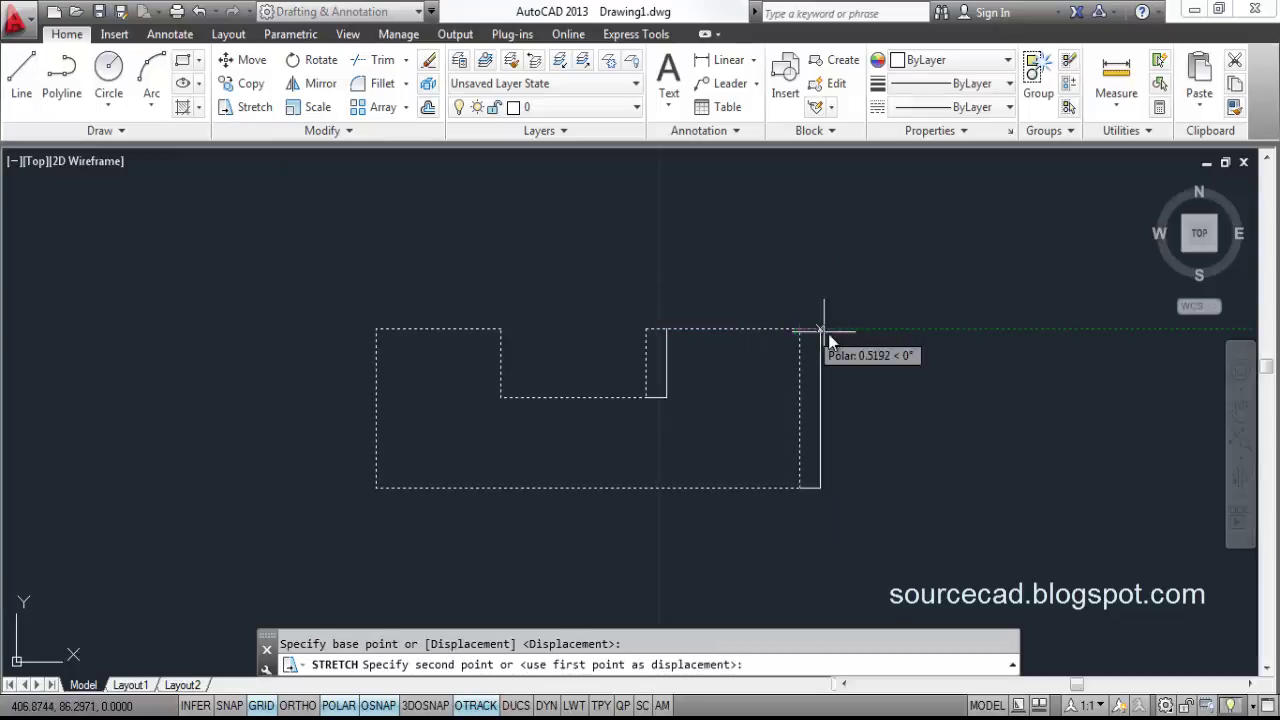
pyautogui.write('3')
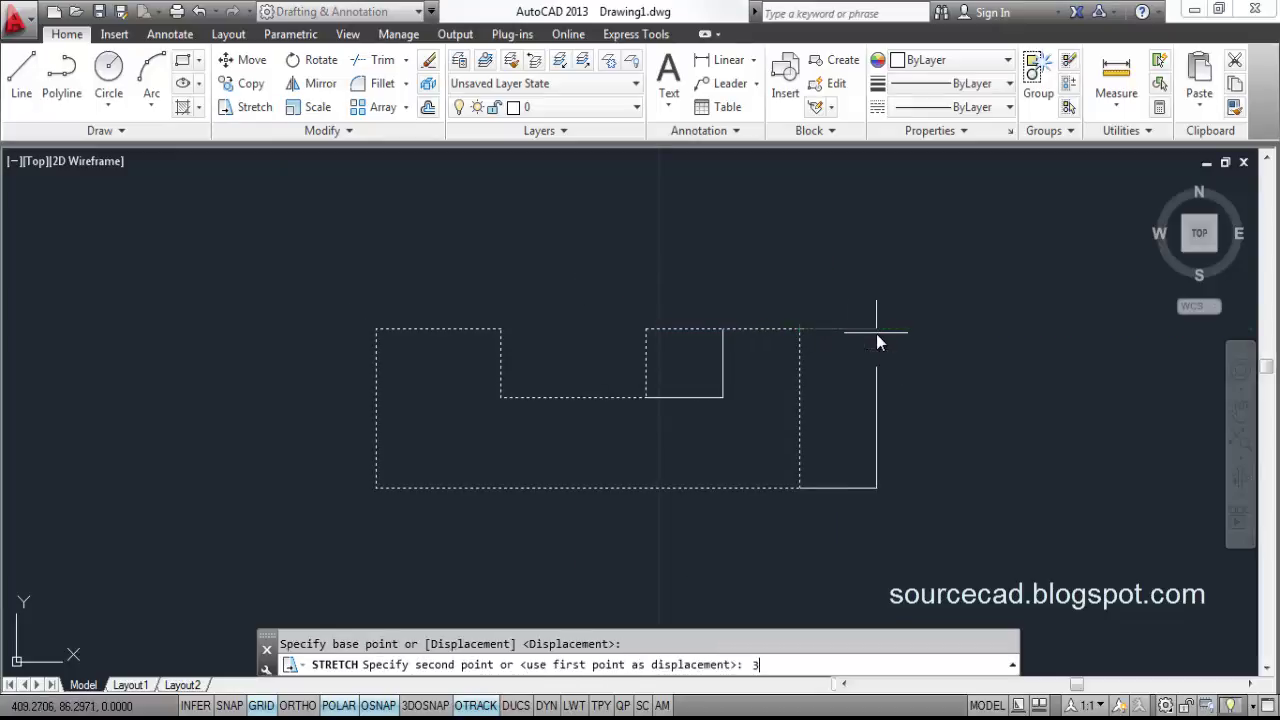
pyautogui.press('Return')
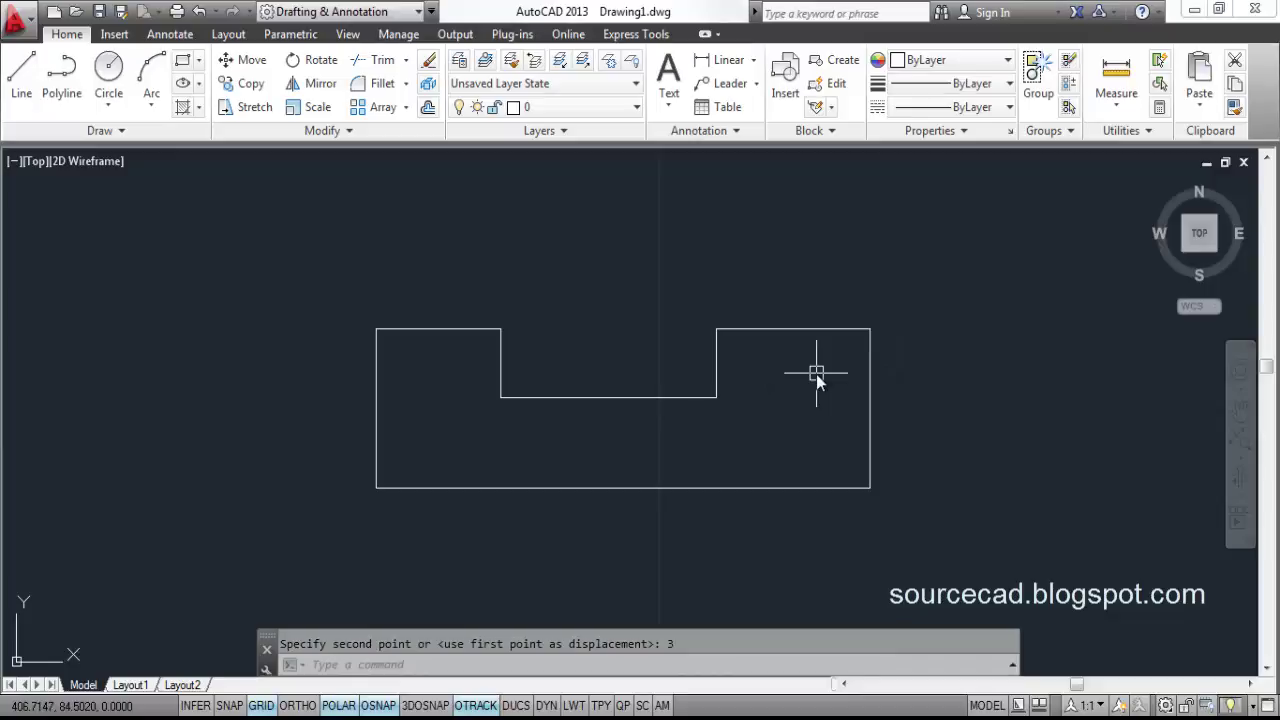
pyautogui.hotkey('ctrl', 'z')
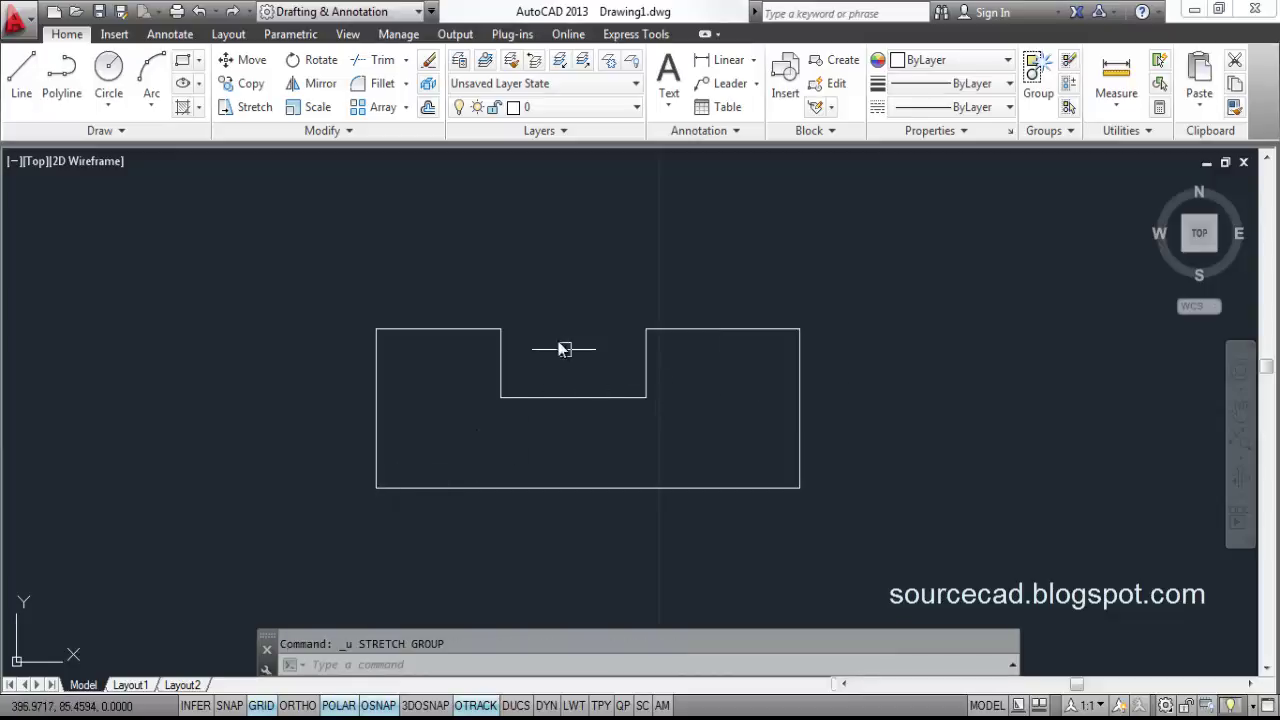
# Stretch the notched shape's right part freely to the right along the horizontal from its upper-right corner, and undo the stretch.
pyautogui.click(251, 110)
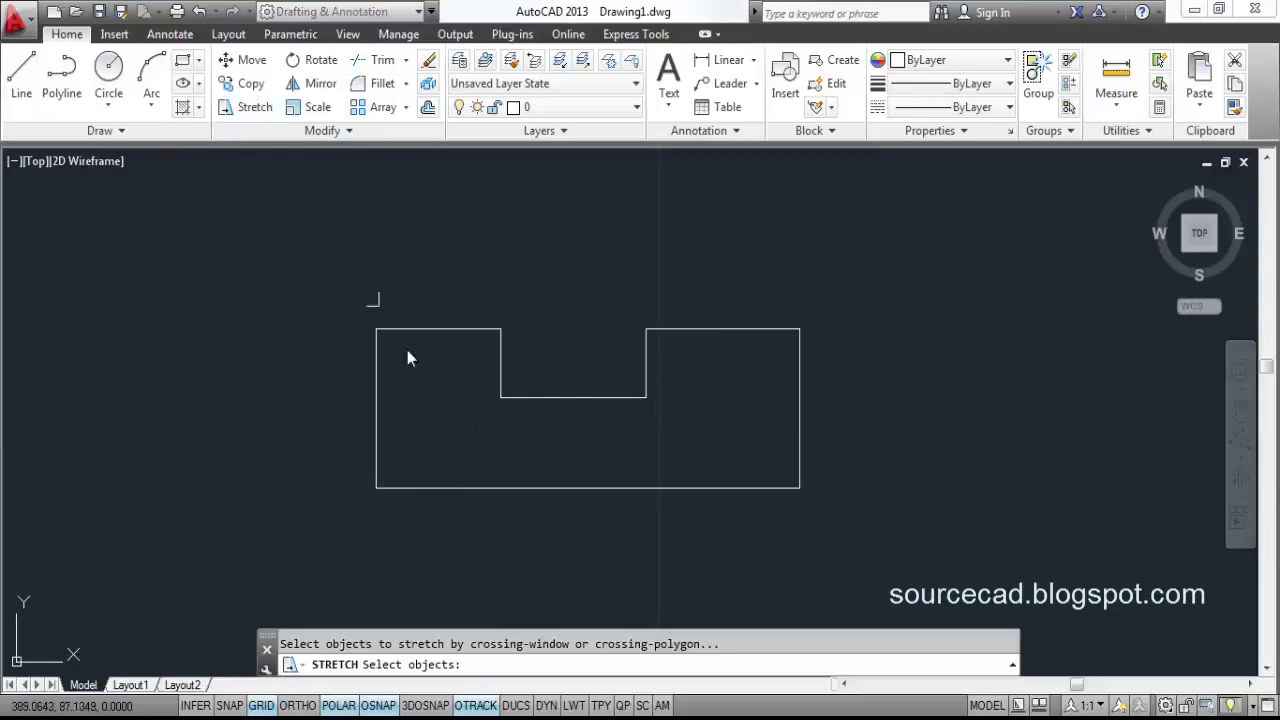
pyautogui.click(841, 557)
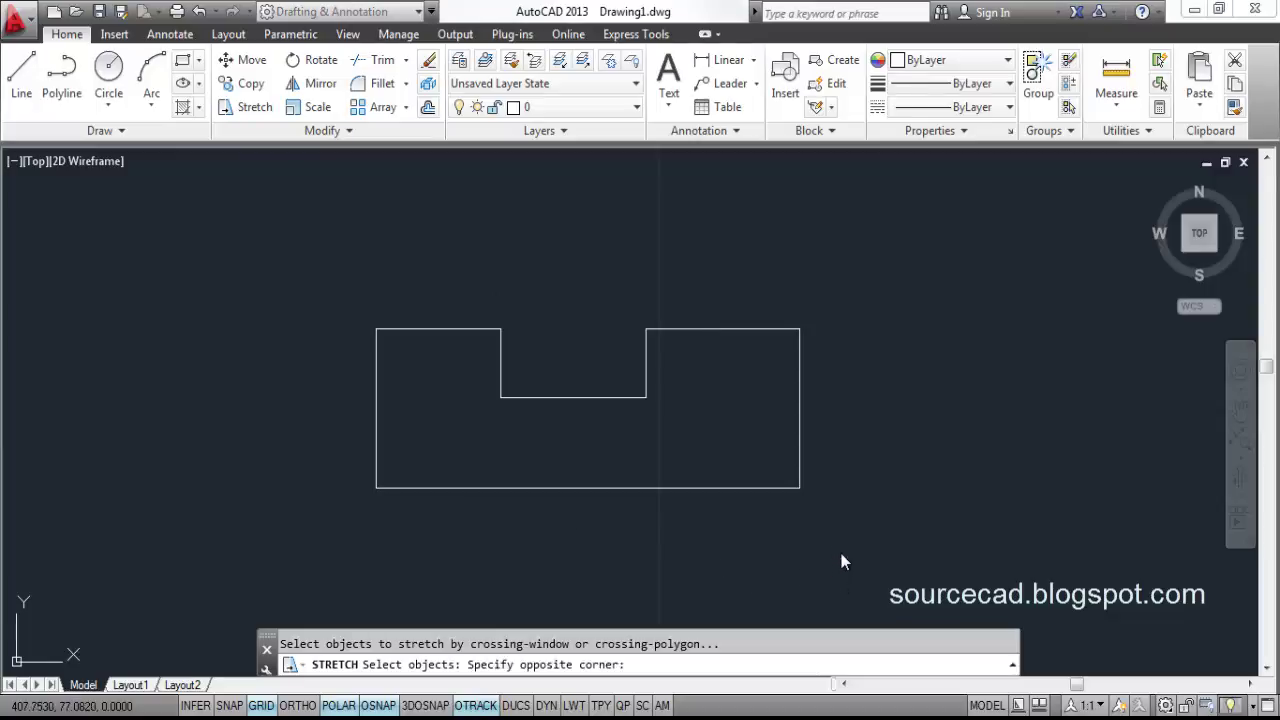
pyautogui.click(715, 269)
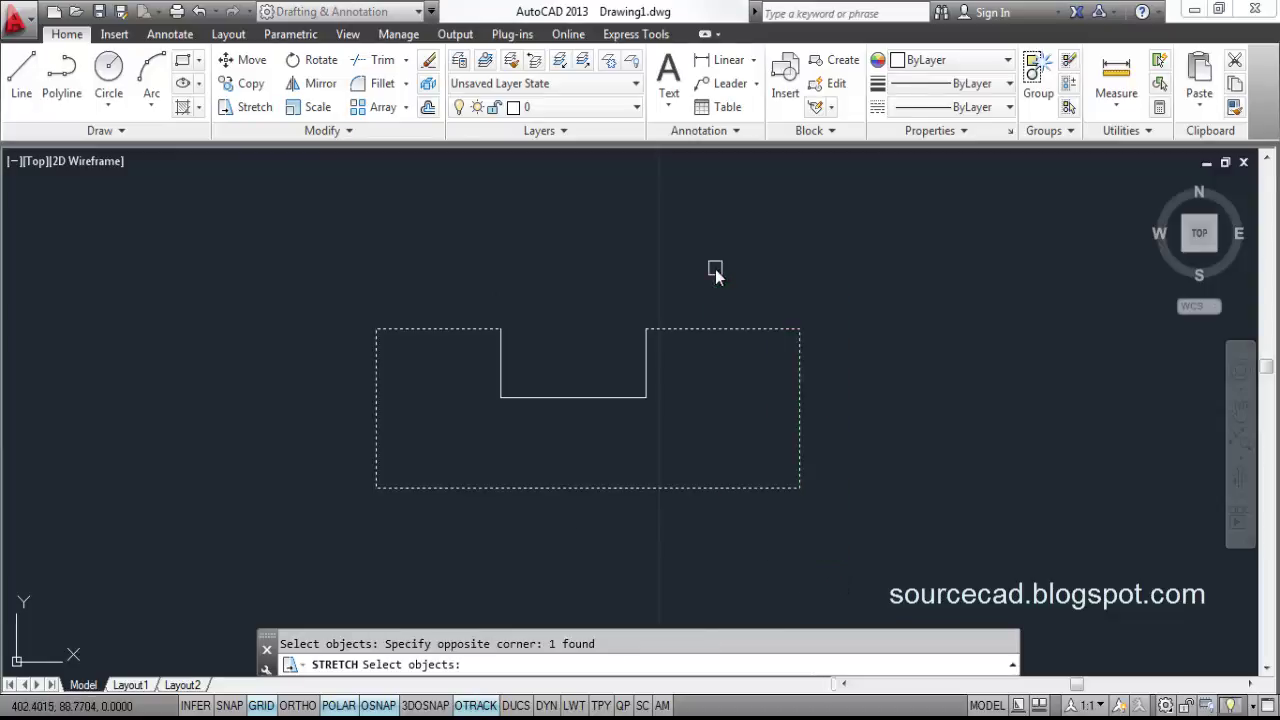
pyautogui.press('Return')
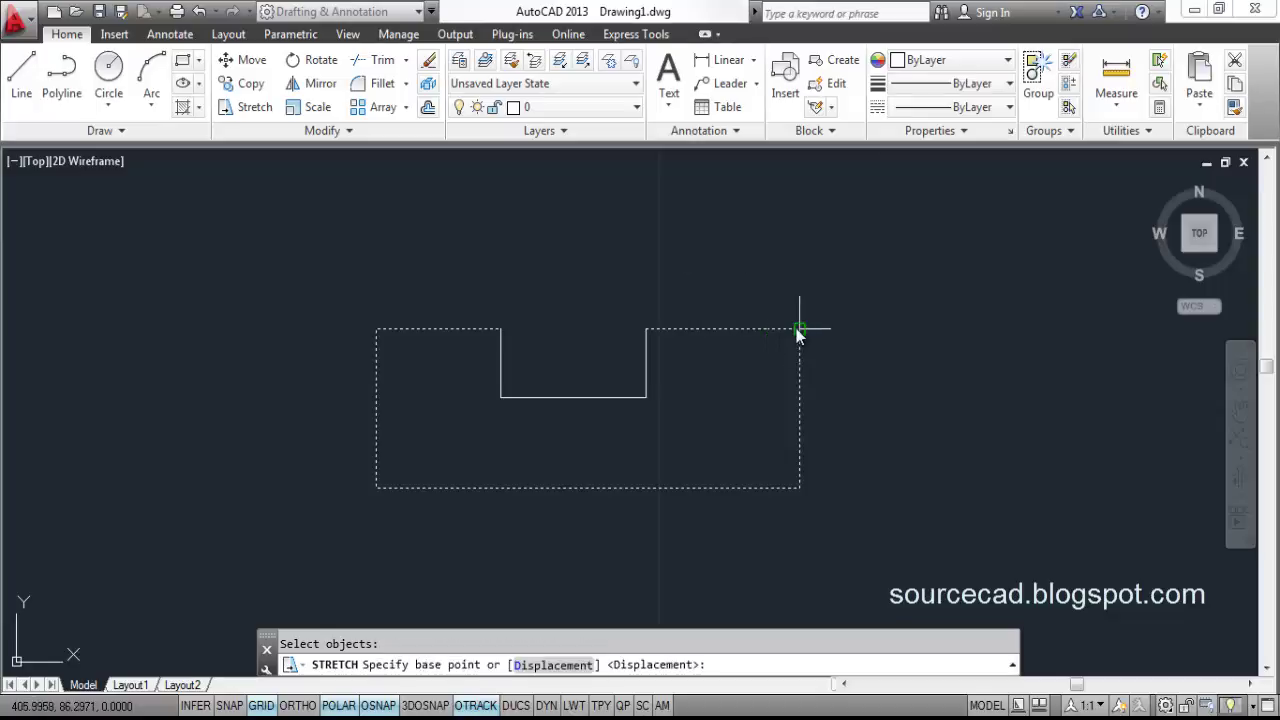
pyautogui.click(799, 330)
pyautogui.click(989, 328)
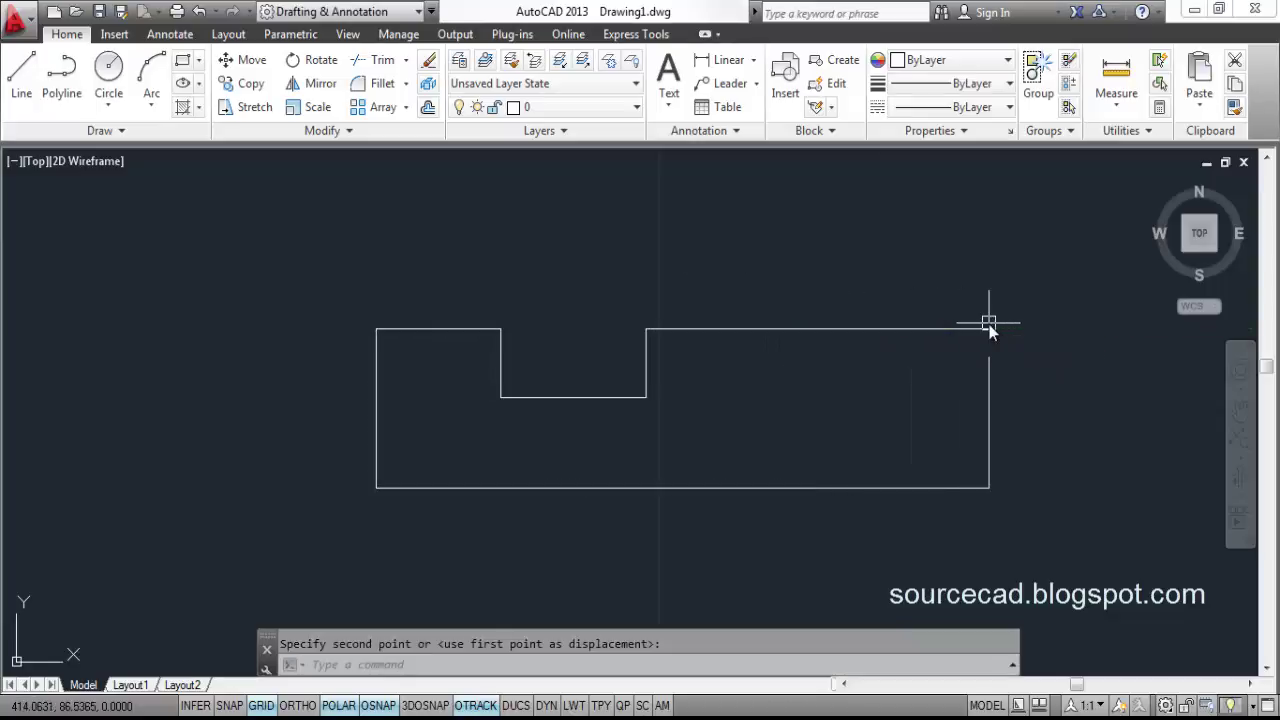
pyautogui.hotkey('ctrl', 'z')
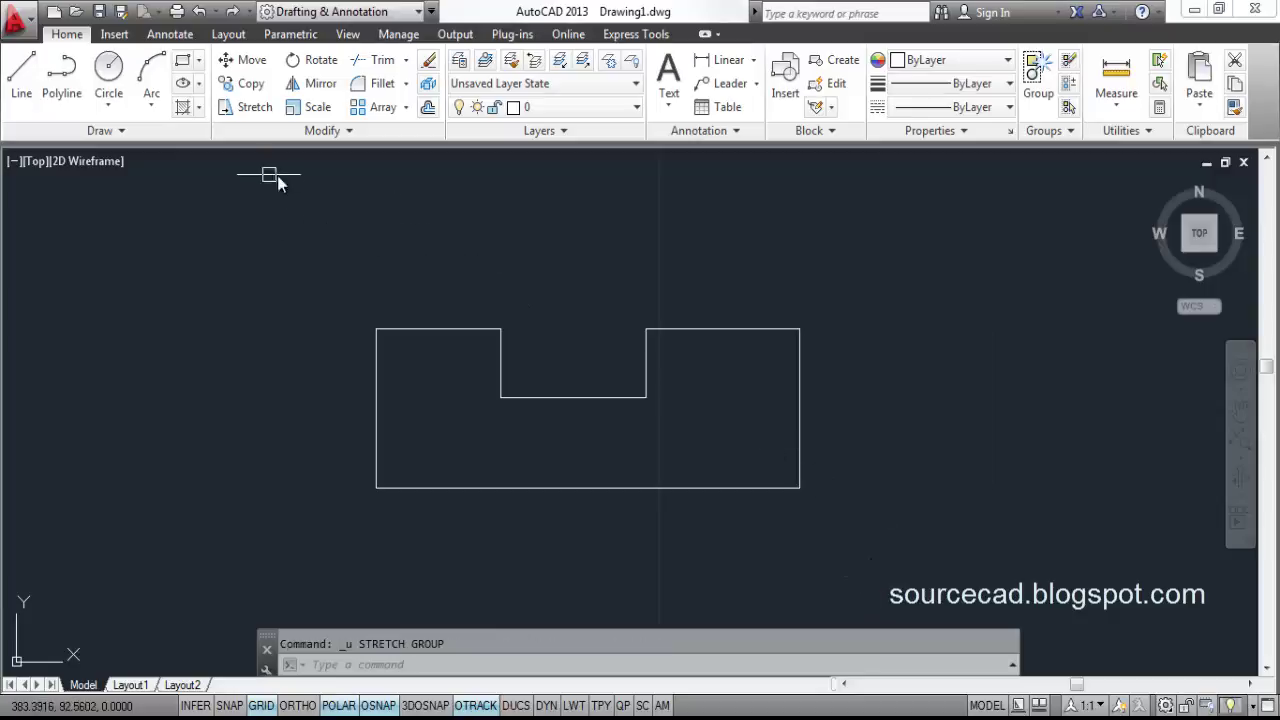
# Erase the entire notched shape, enclosing it in a window selection.
pyautogui.click(334, 272)
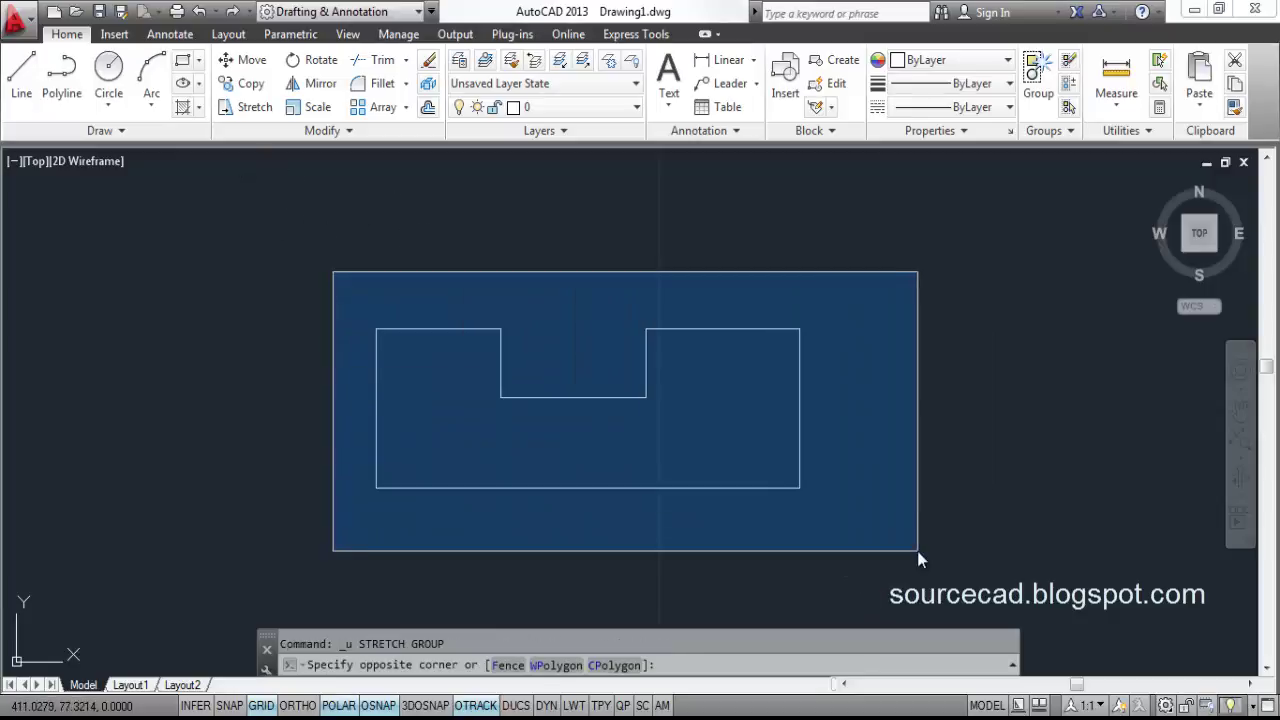
pyautogui.click(919, 550)
pyautogui.press('Delete')
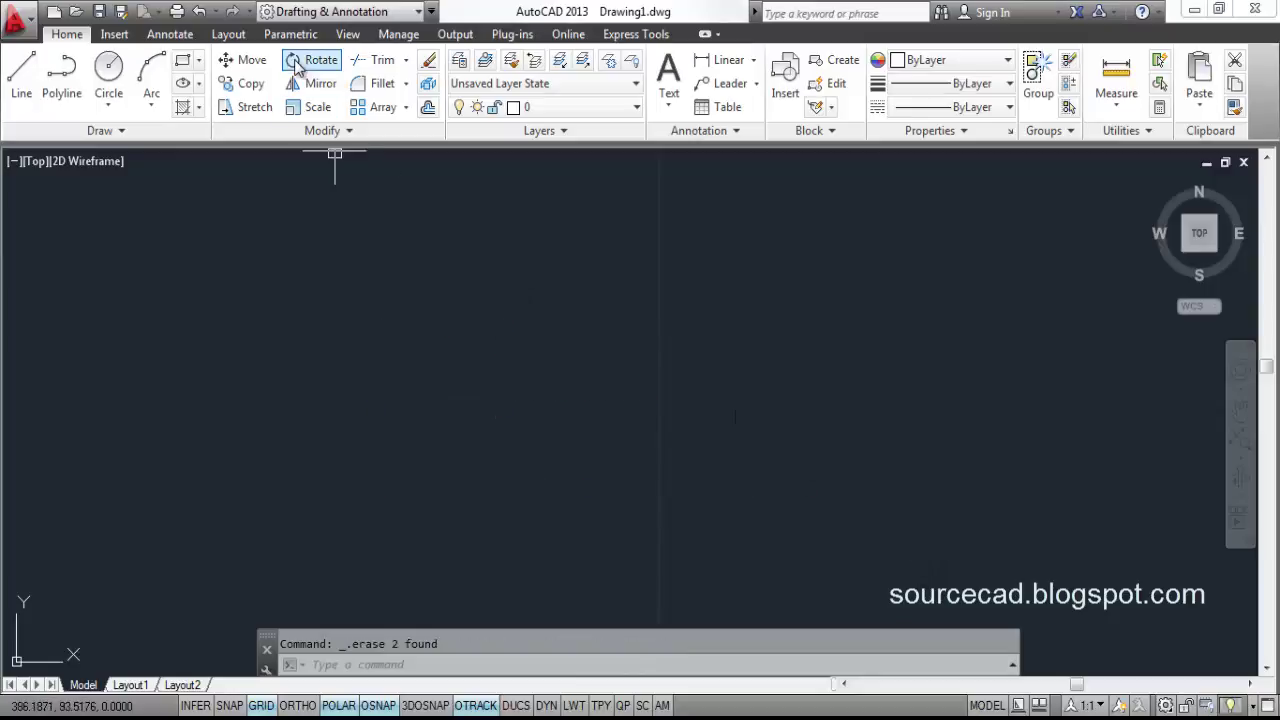
# Draw a single horizontal line about 14 units long across the middle of the empty drawing area.
pyautogui.click(21, 75)
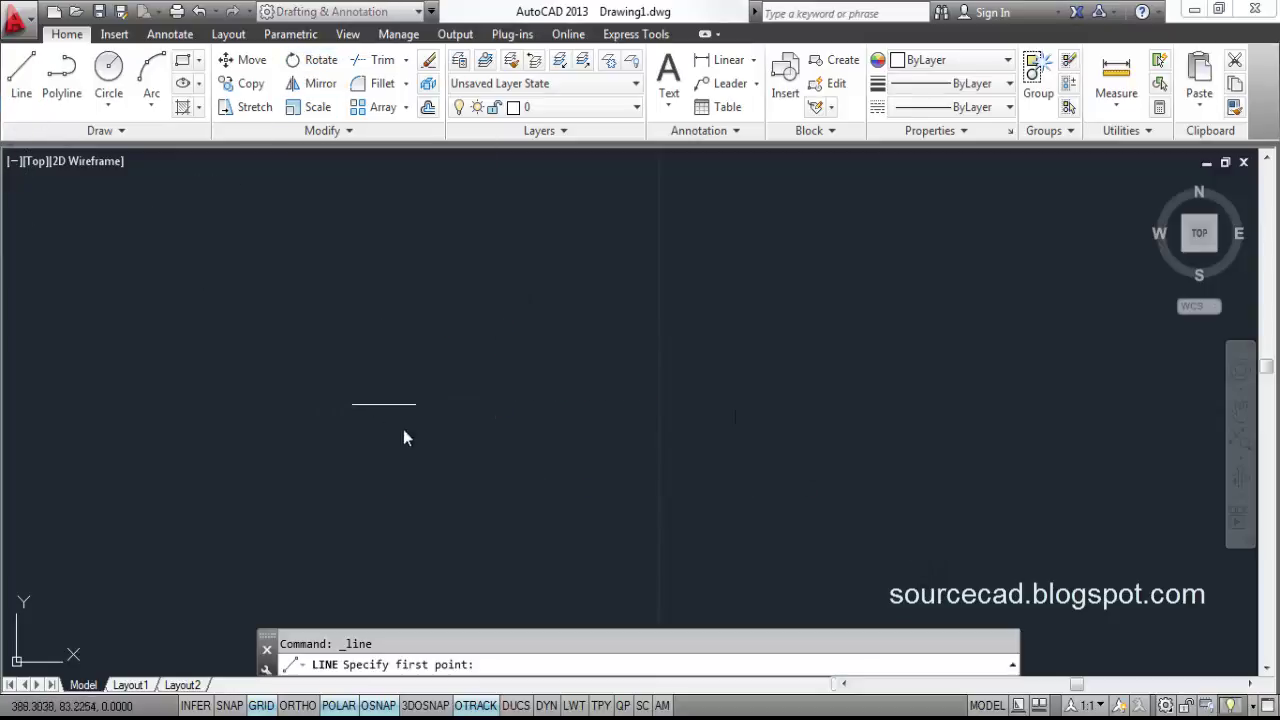
pyautogui.click(331, 410)
pyautogui.click(669, 410)
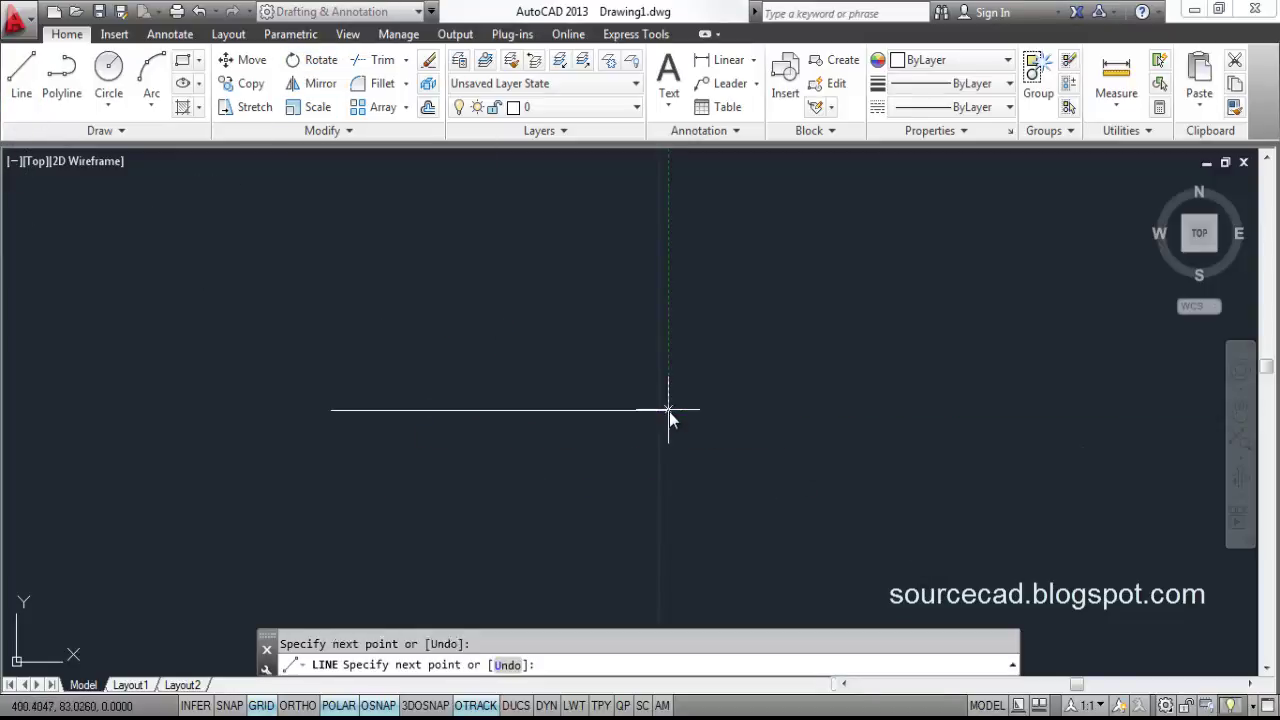
pyautogui.press('Return')
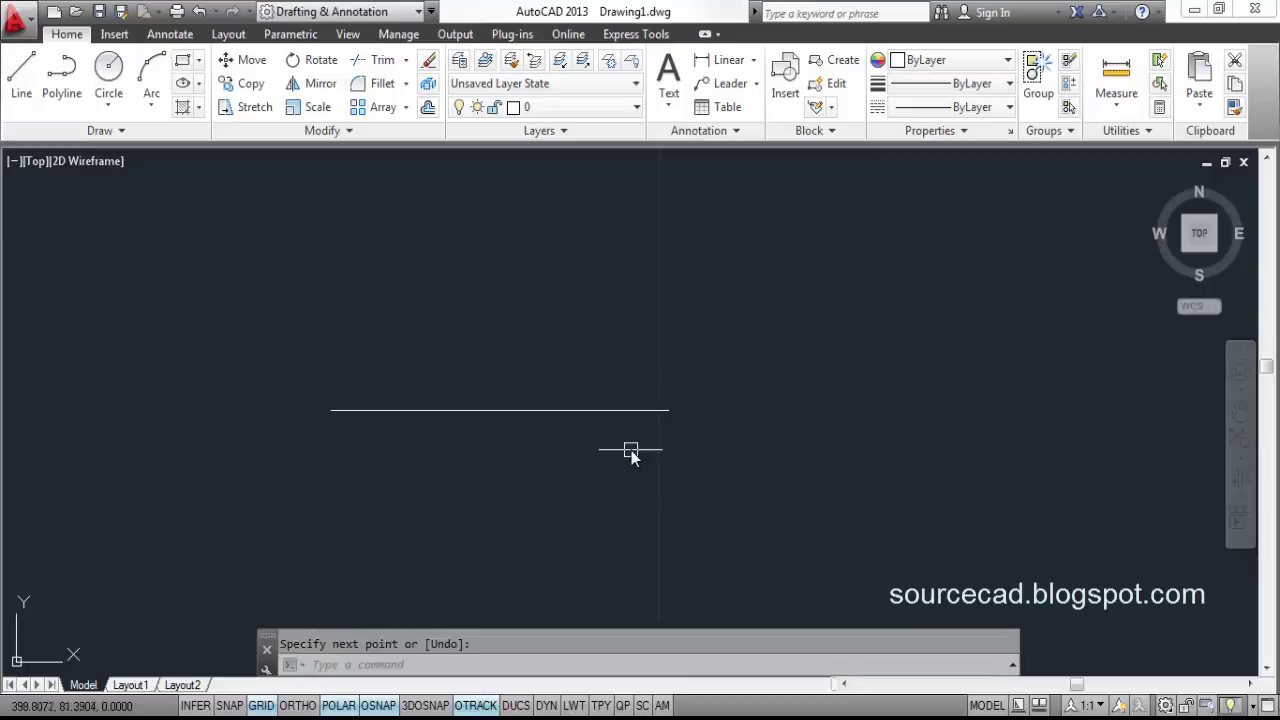
# Rotate the horizontal line 30 degrees about its left endpoint, and undo the rotation.
pyautogui.click(321, 62)
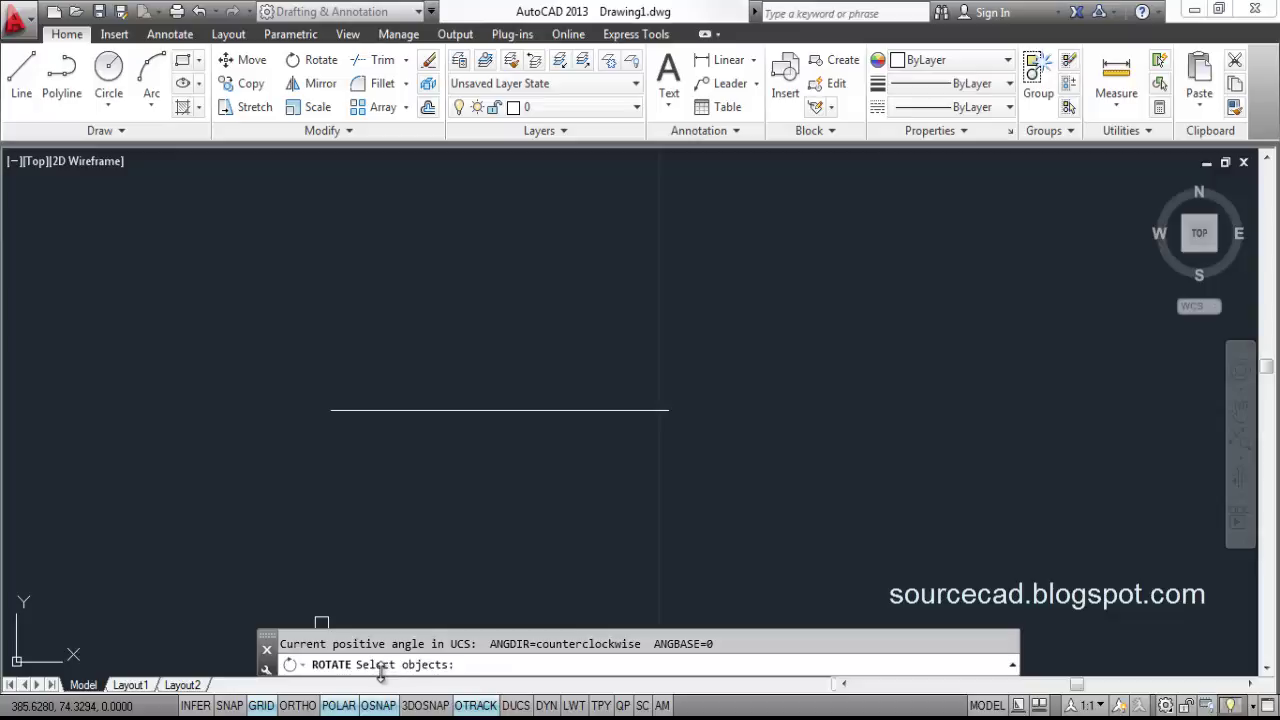
pyautogui.click(511, 410)
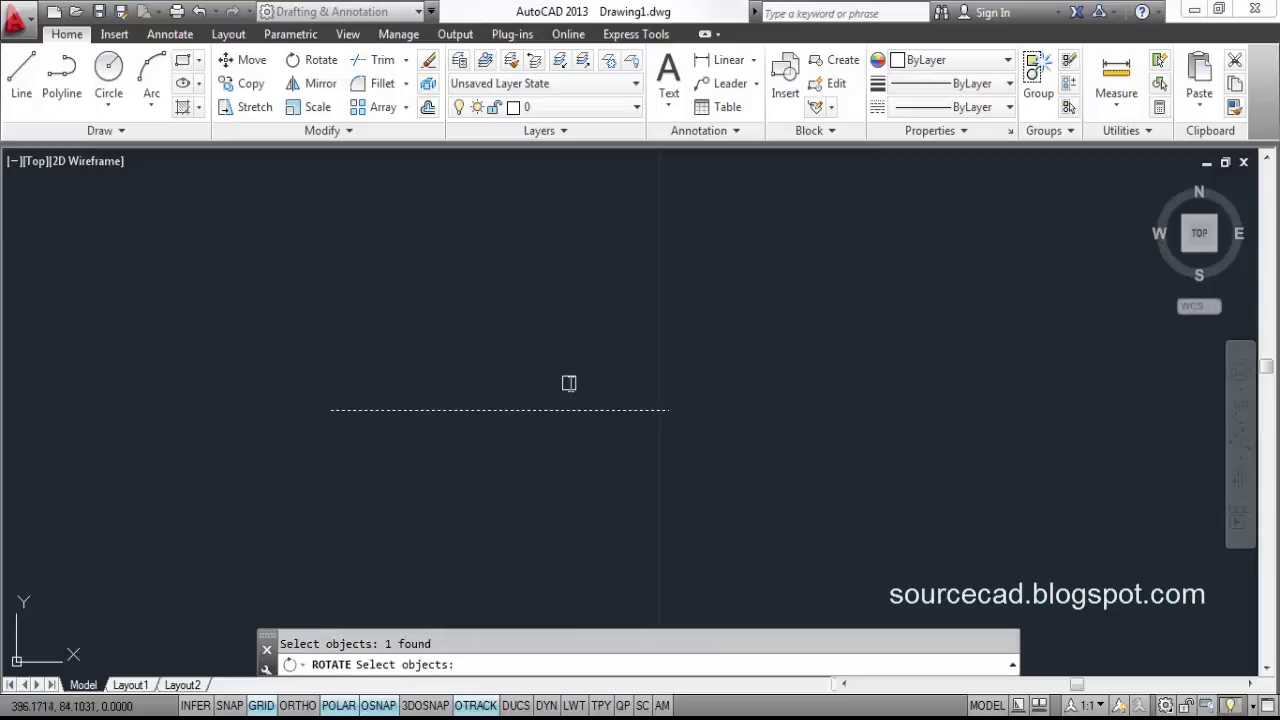
pyautogui.press('Return')
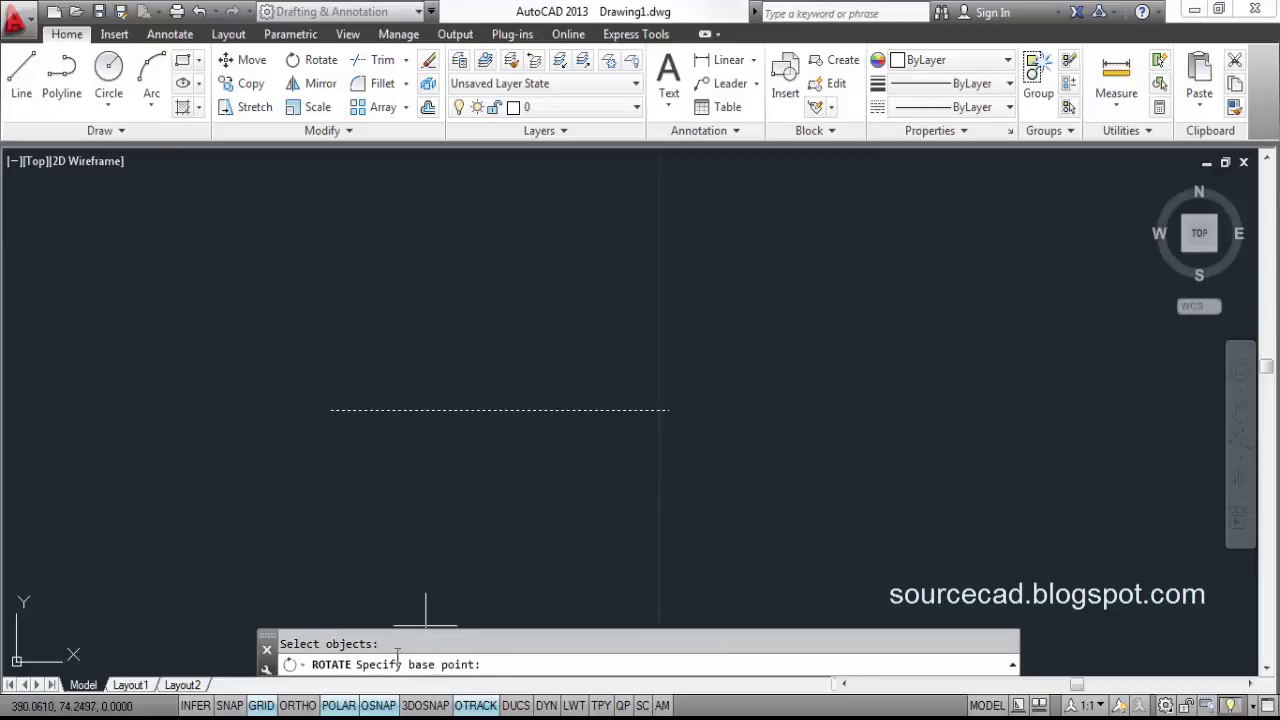
pyautogui.click(331, 410)
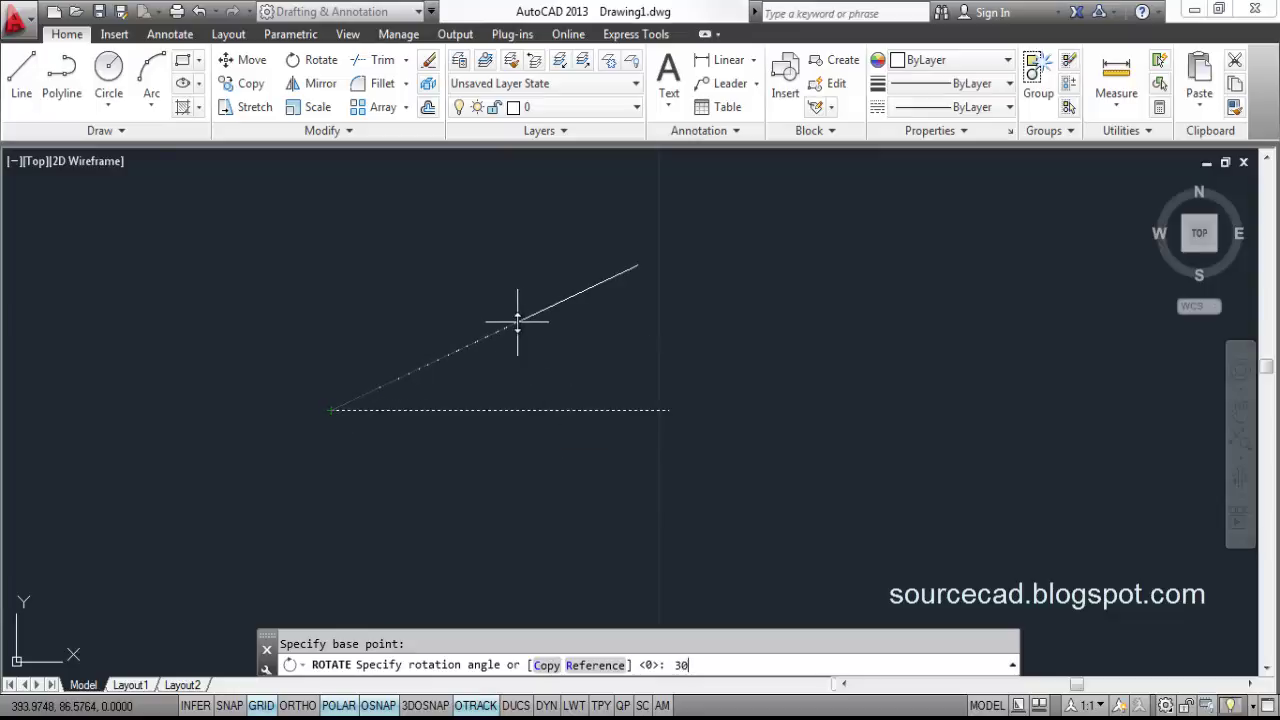
pyautogui.press('Return')
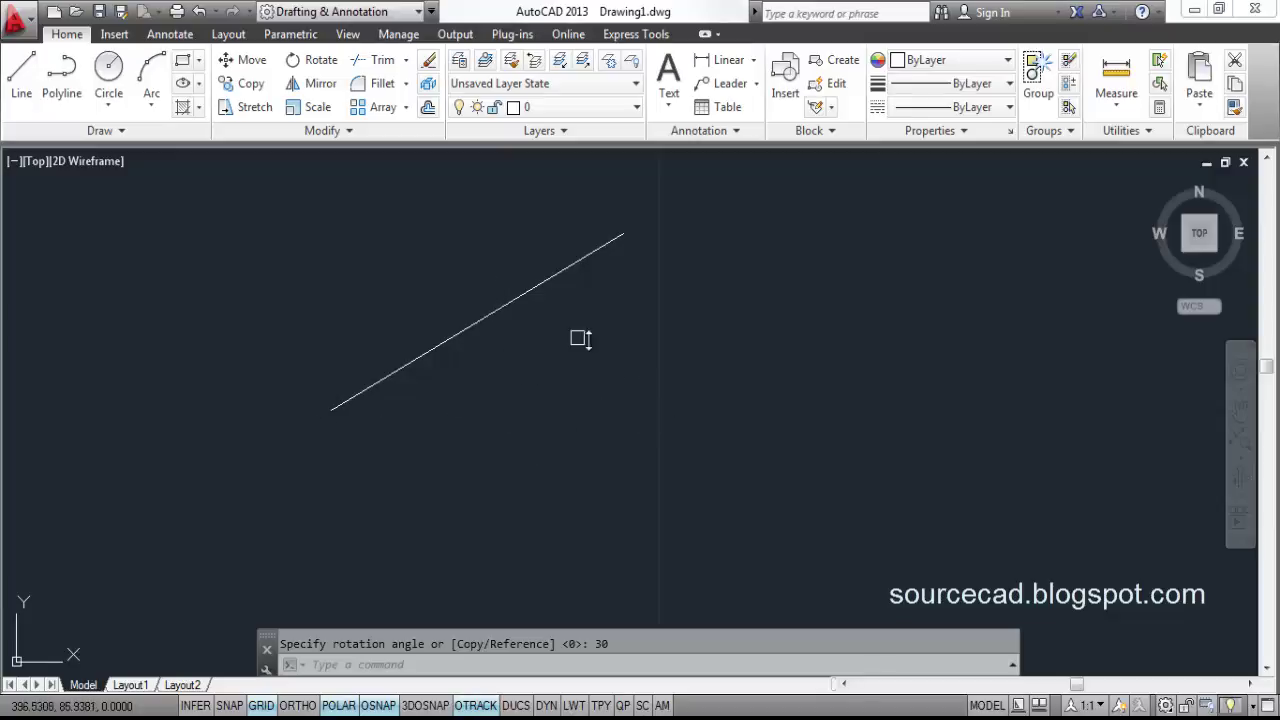
pyautogui.press('Return')
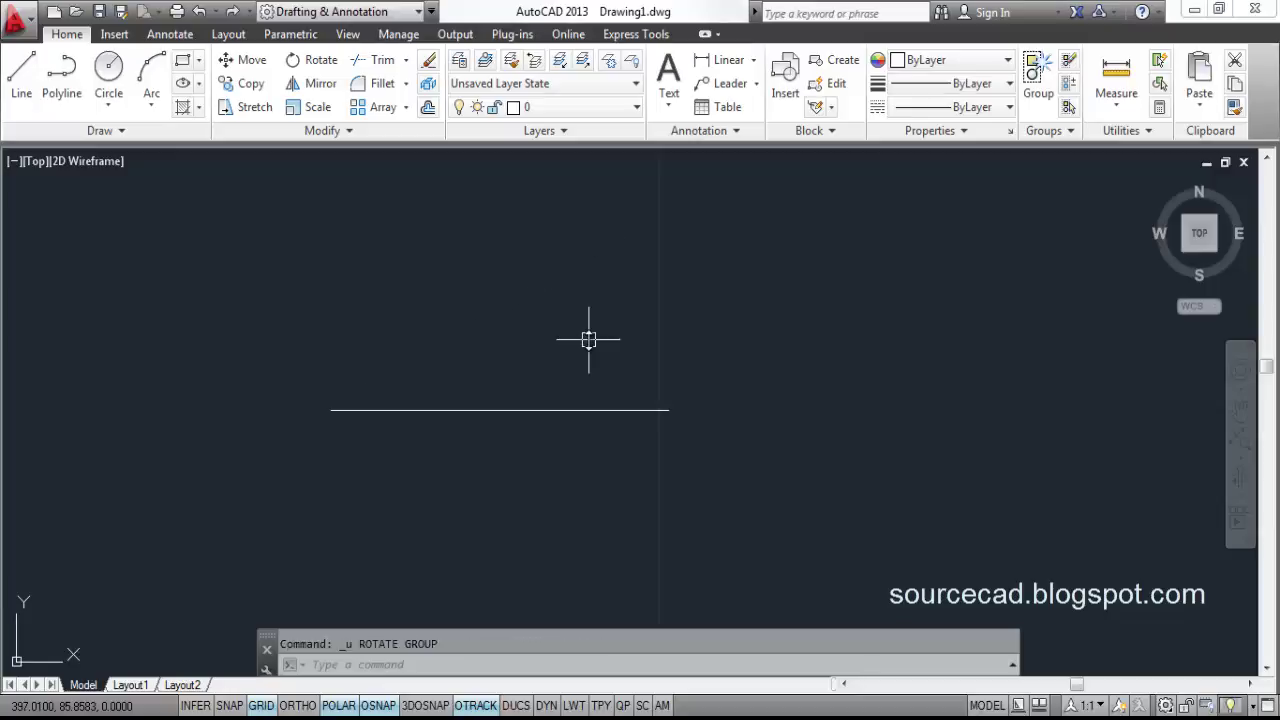
# Rotate the horizontal line by -40 degrees about its midpoint, and undo the rotation.
pyautogui.click(314, 63)
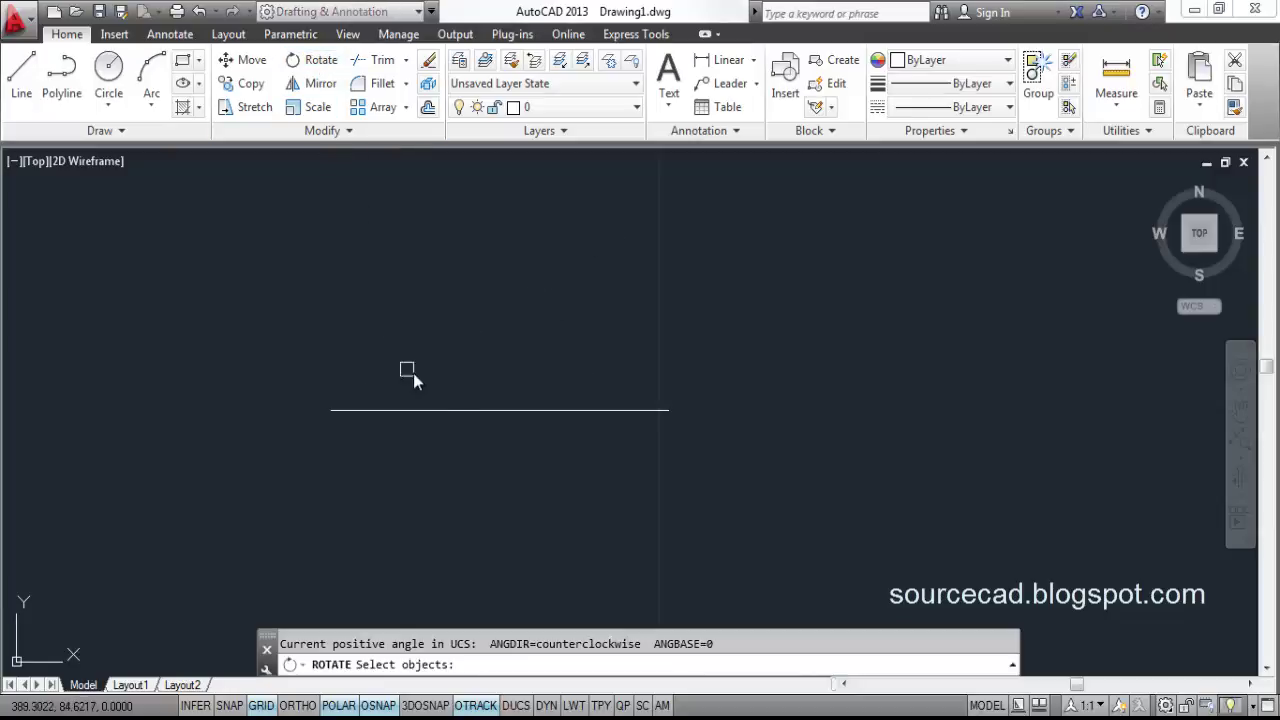
pyautogui.click(488, 410)
pyautogui.press('Return')
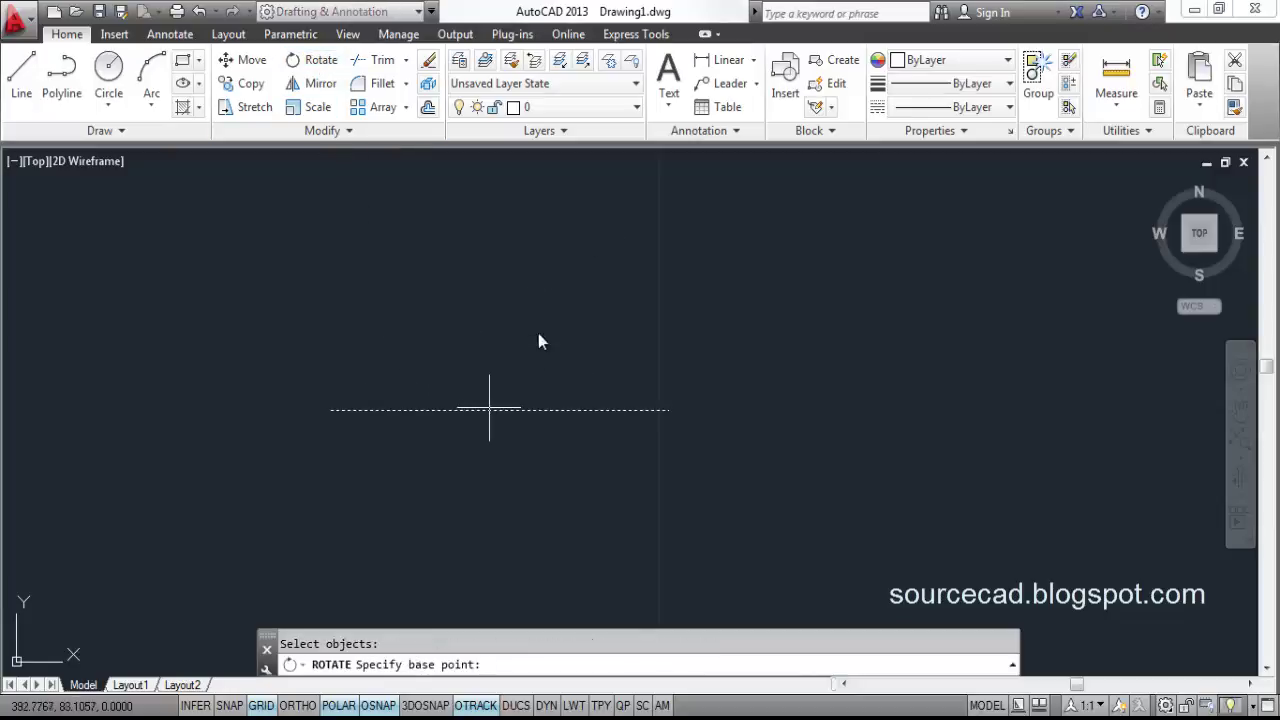
pyautogui.click(498, 411)
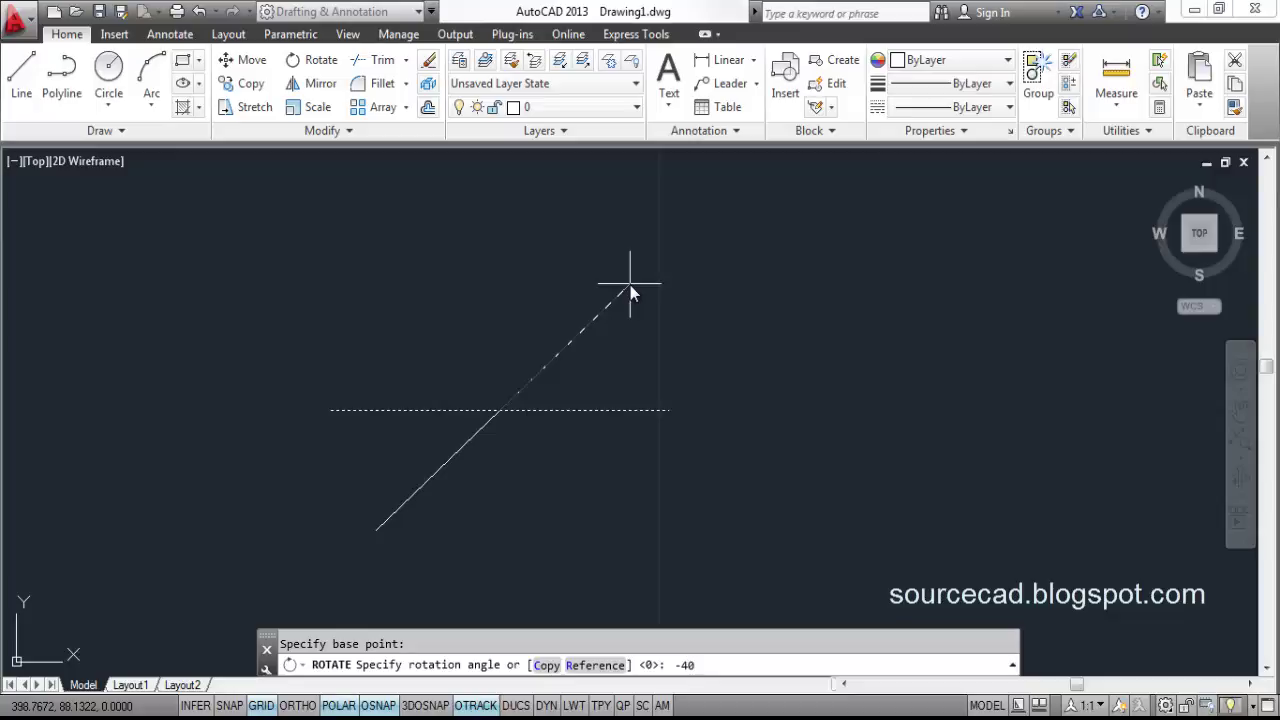
pyautogui.press('Return')
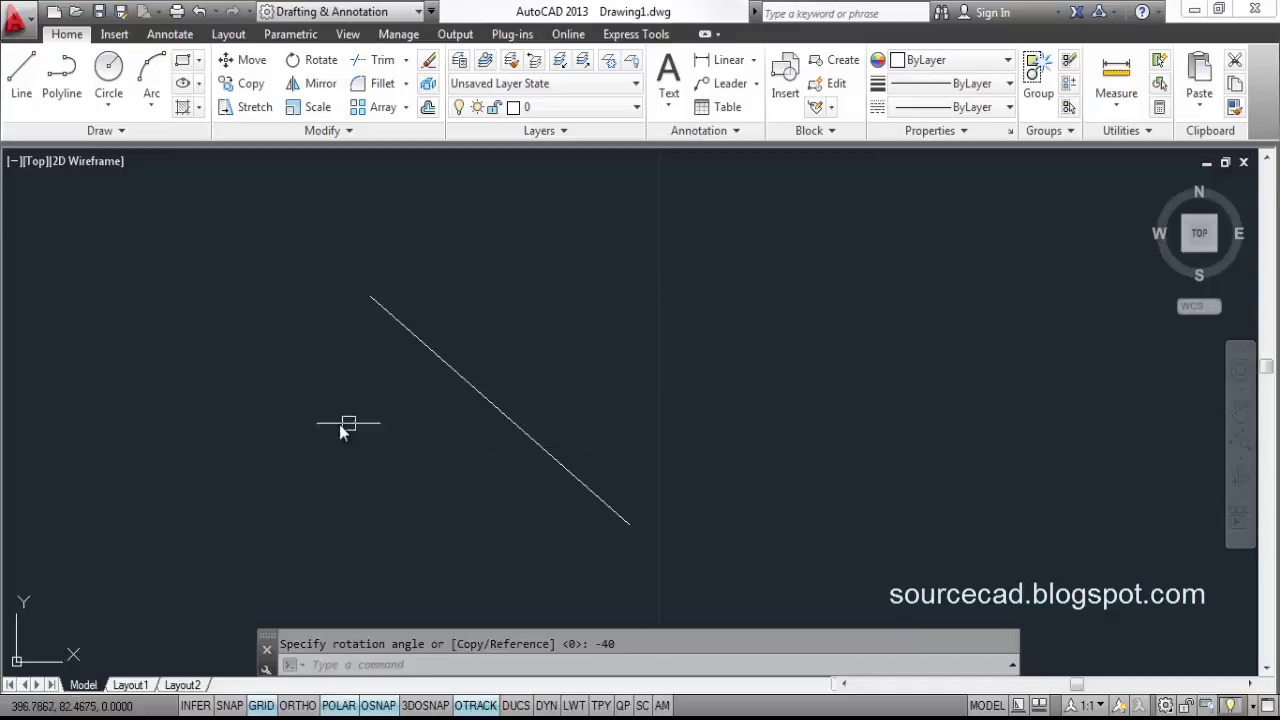
pyautogui.hotkey('ctrl', 'z')
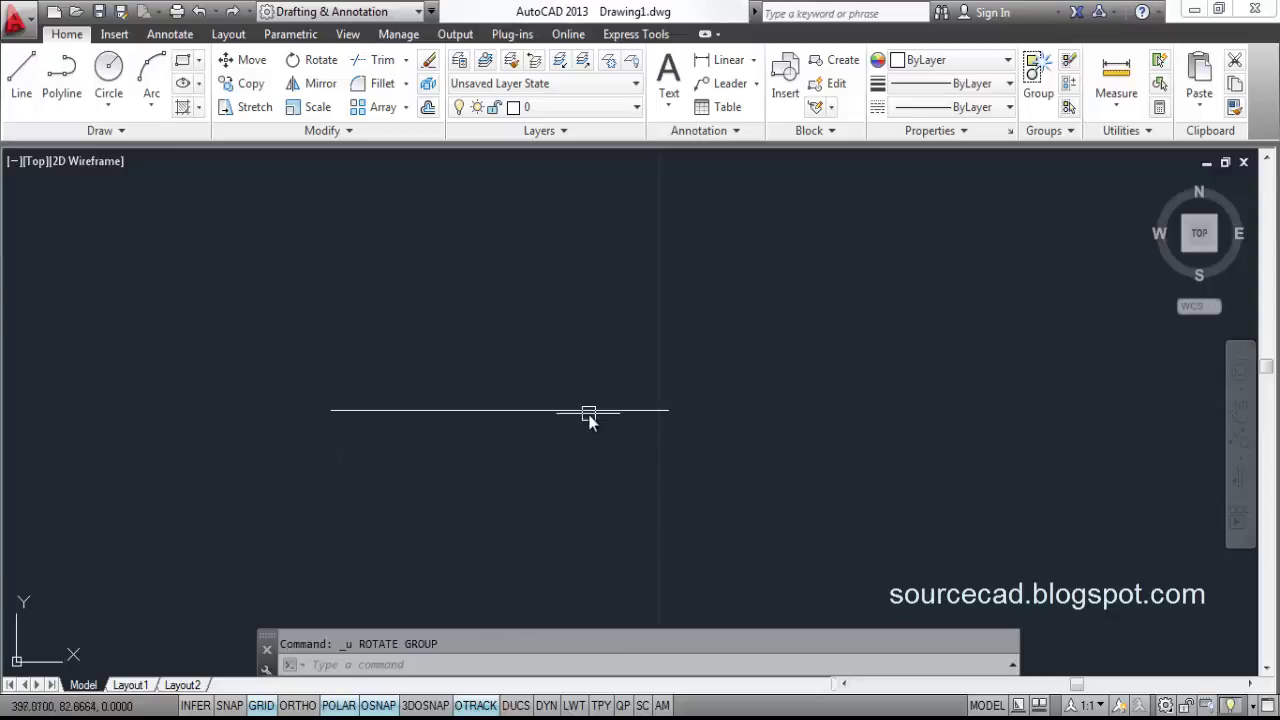
# Rotate a copy of the horizontal line 30 degrees about its left endpoint using the Copy option, and undo it.
pyautogui.click(322, 64)
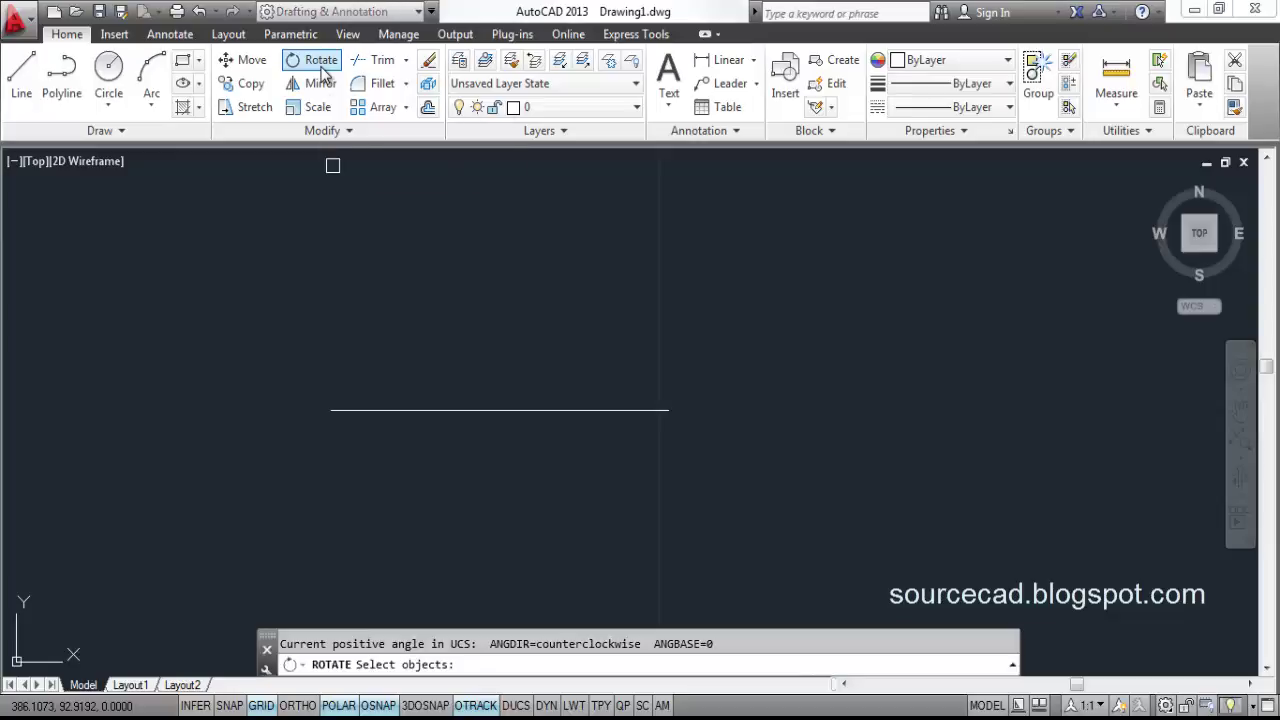
pyautogui.click(474, 409)
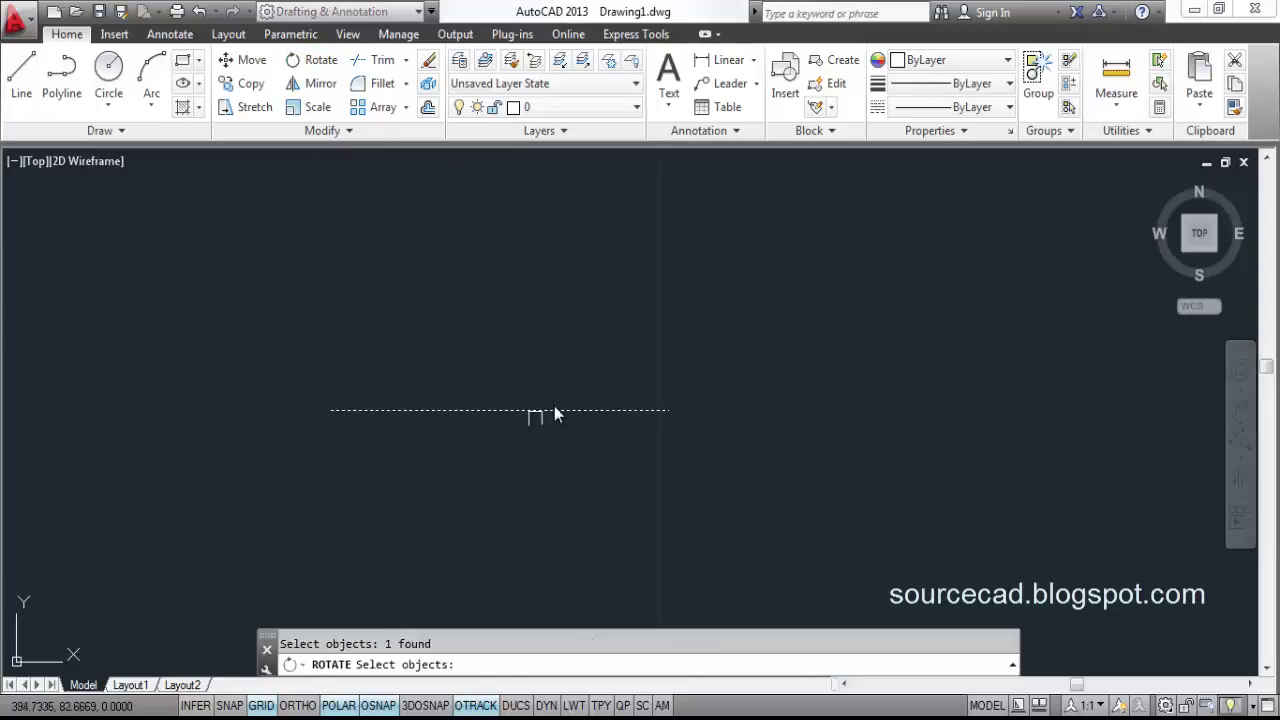
pyautogui.press('Return')
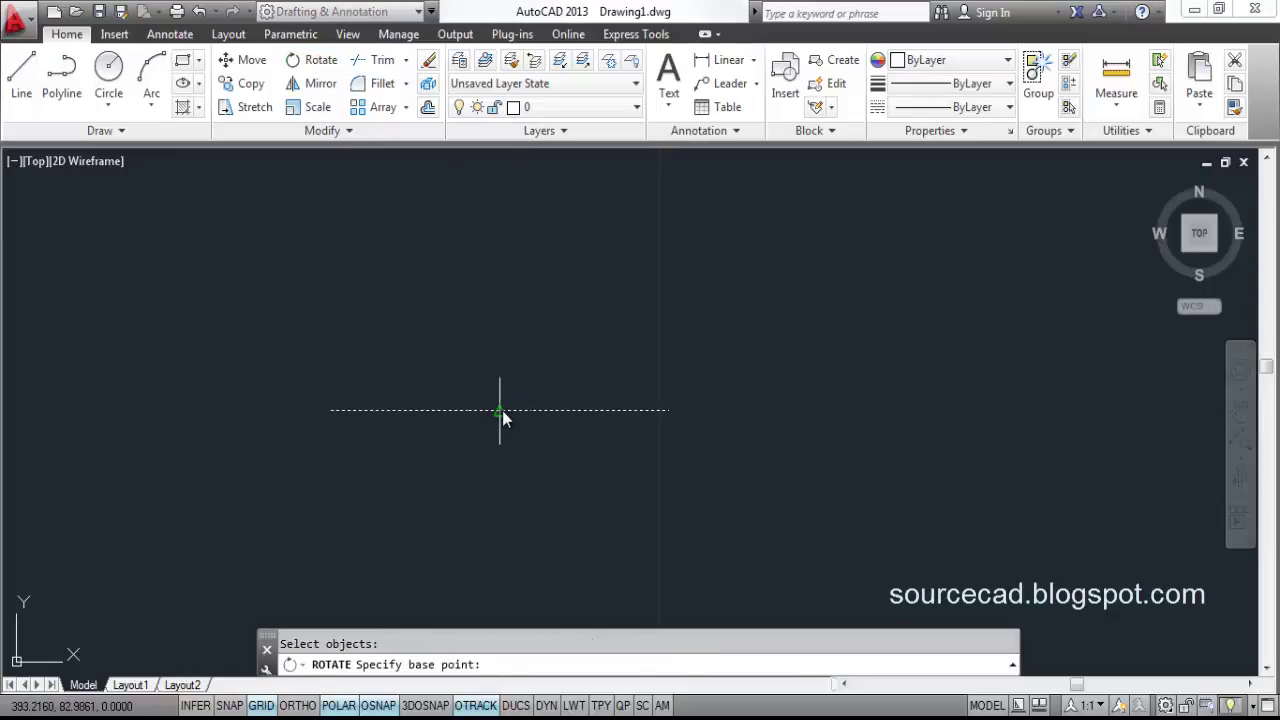
pyautogui.click(332, 410)
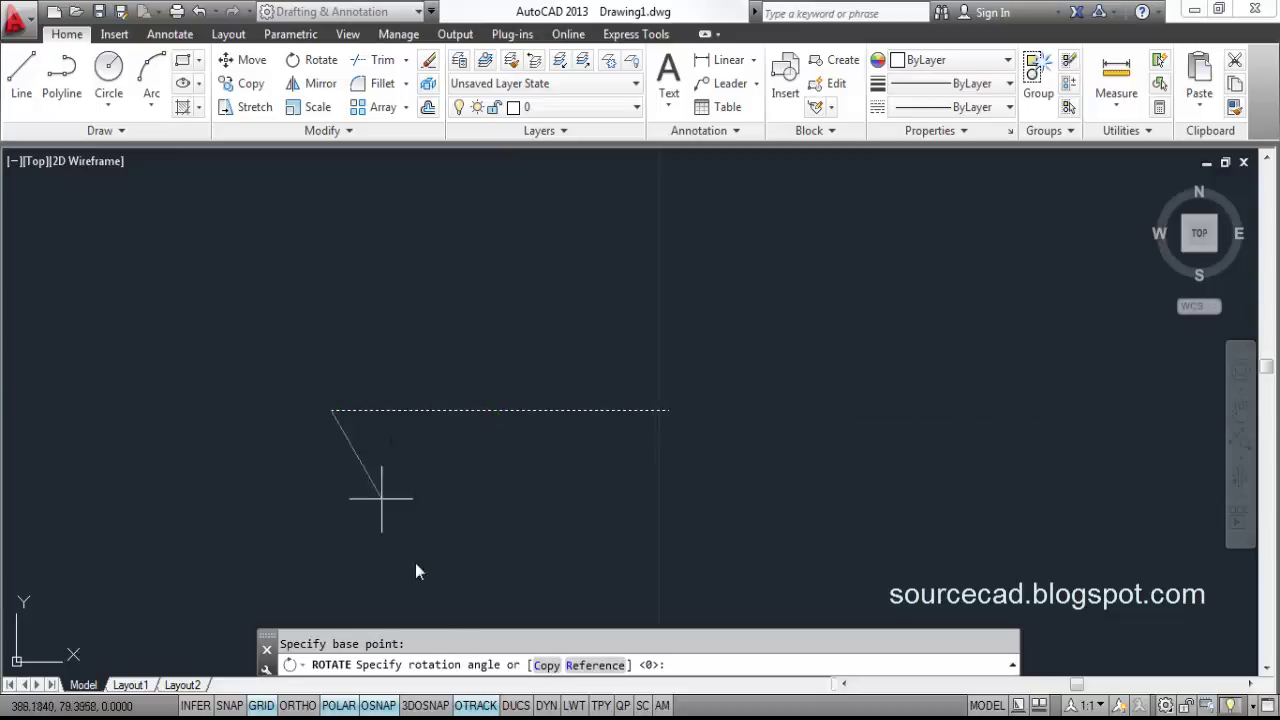
pyautogui.click(546, 665)
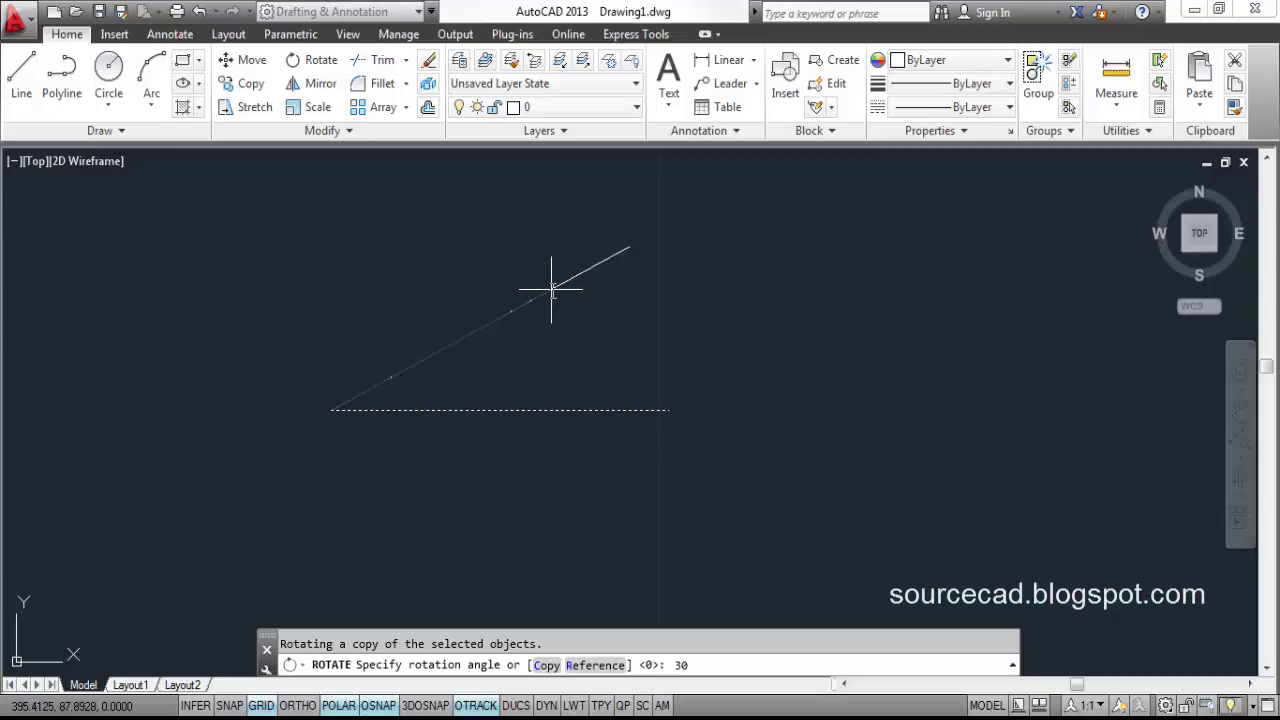
pyautogui.press('Return')
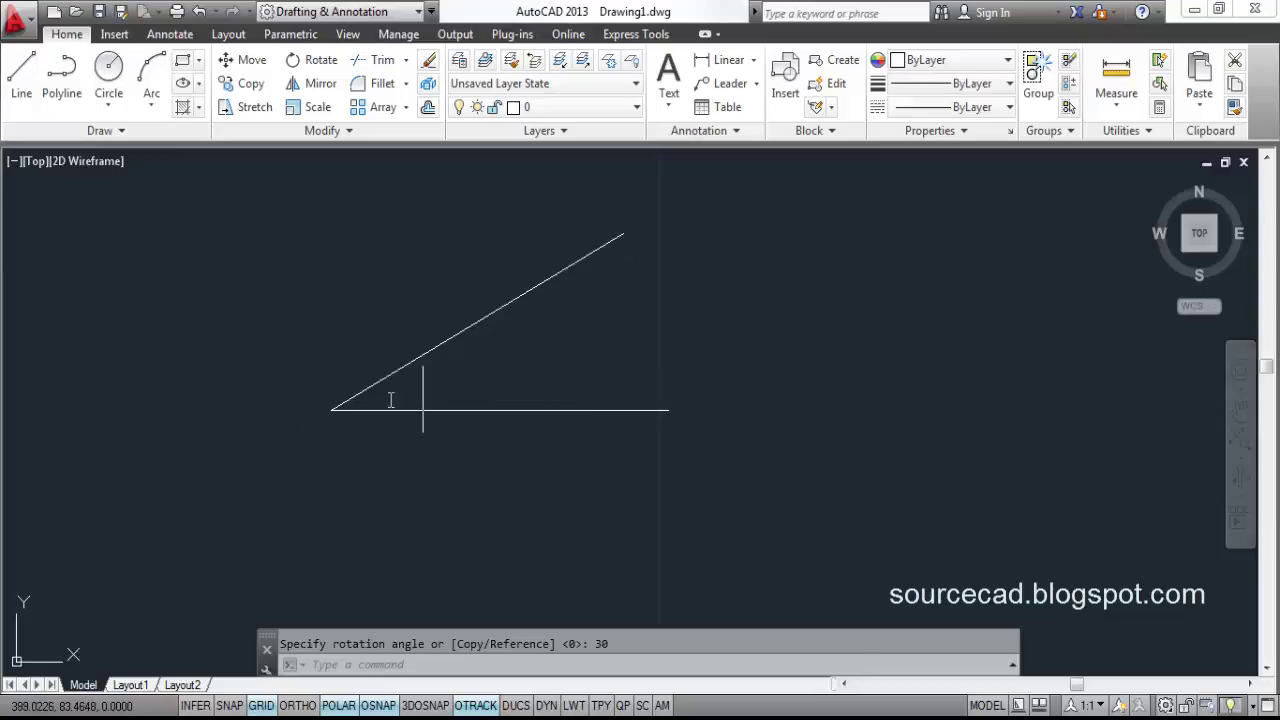
pyautogui.hotkey('ctrl', 'z')
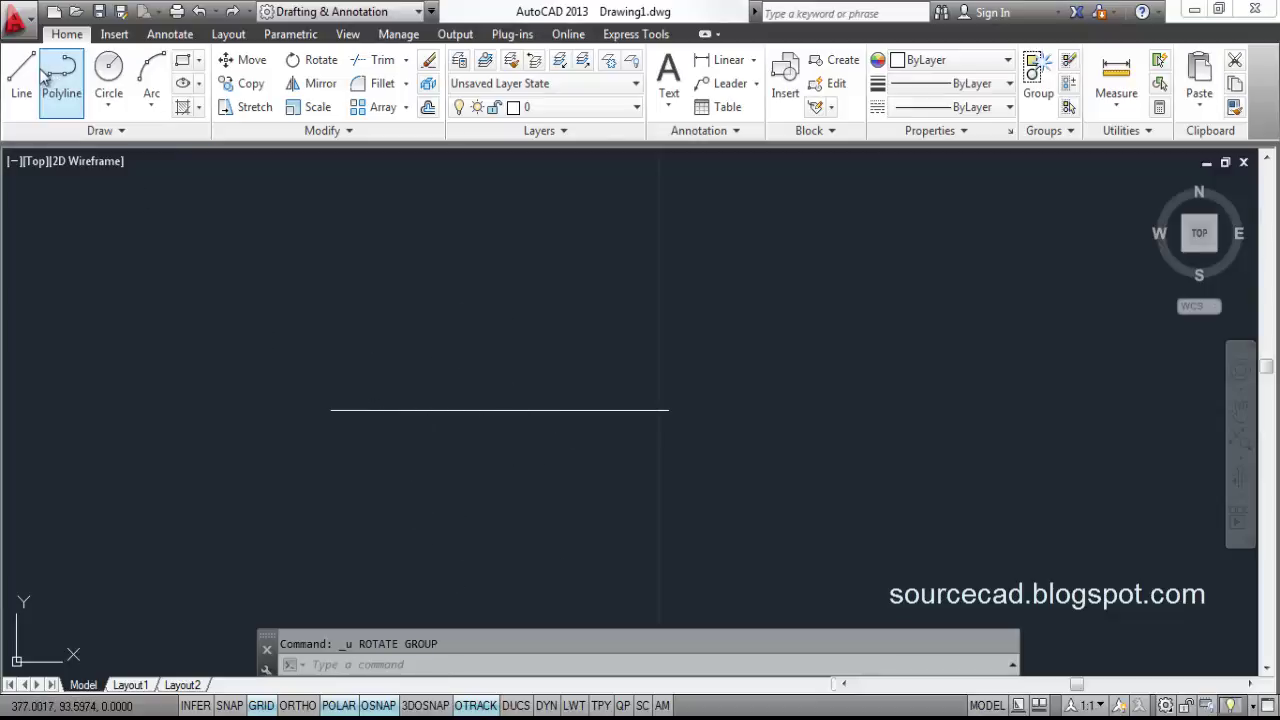
# Draw a shorter slanted line from the horizontal line's left endpoint, running up and to the left.
pyautogui.click(331, 409)
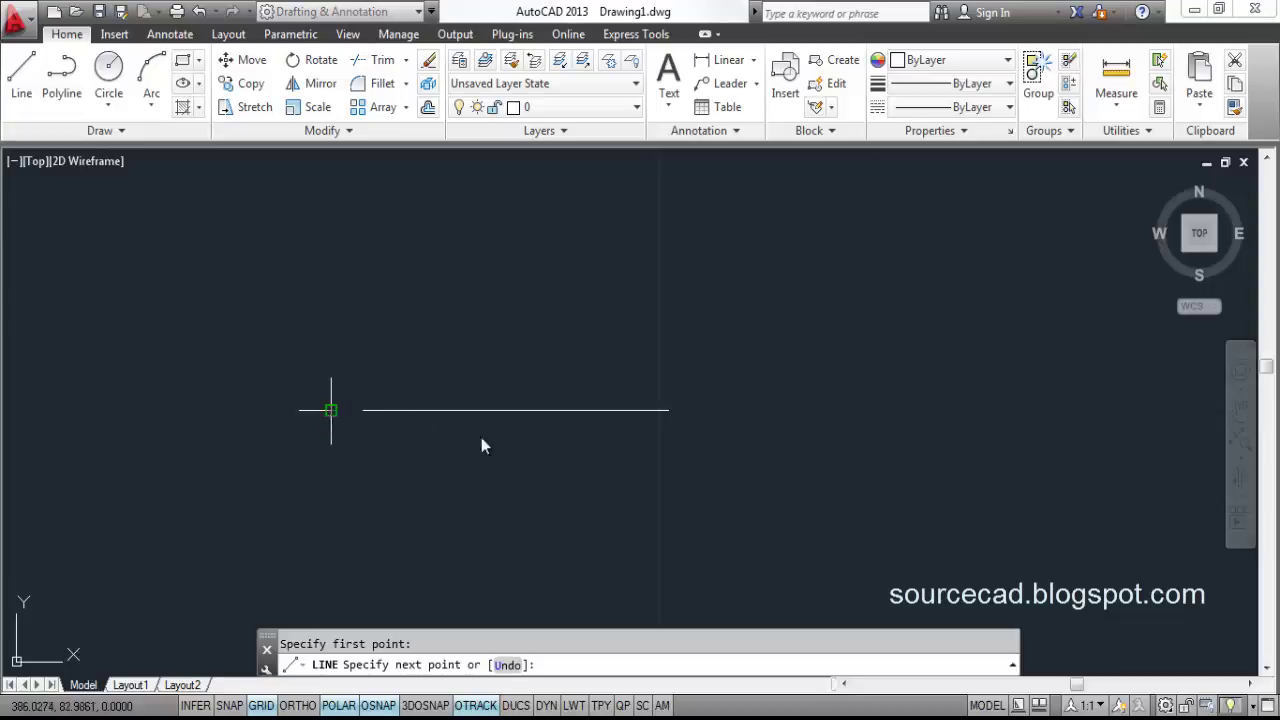
pyautogui.click(260, 311)
pyautogui.press('Return')
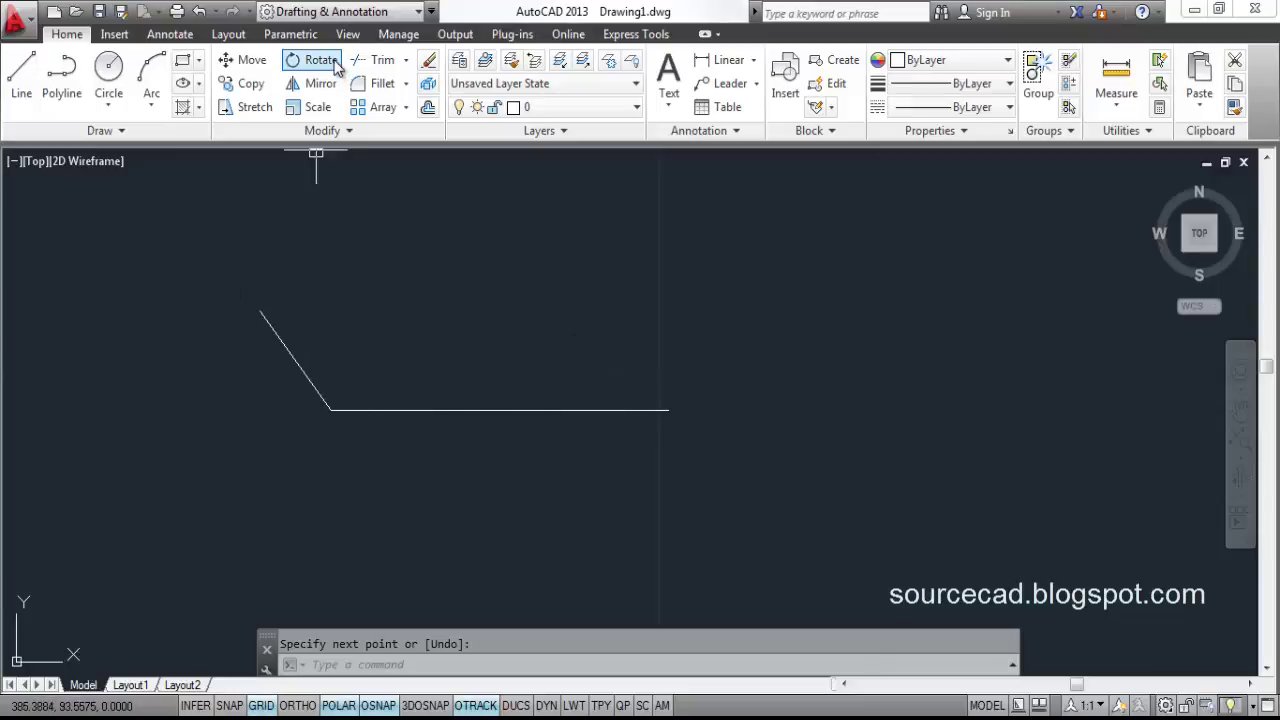
# Rotate the horizontal line about its left endpoint with the Reference option to align it with the slanted line, and undo the rotation.
pyautogui.click(336, 64)
pyautogui.click(418, 412)
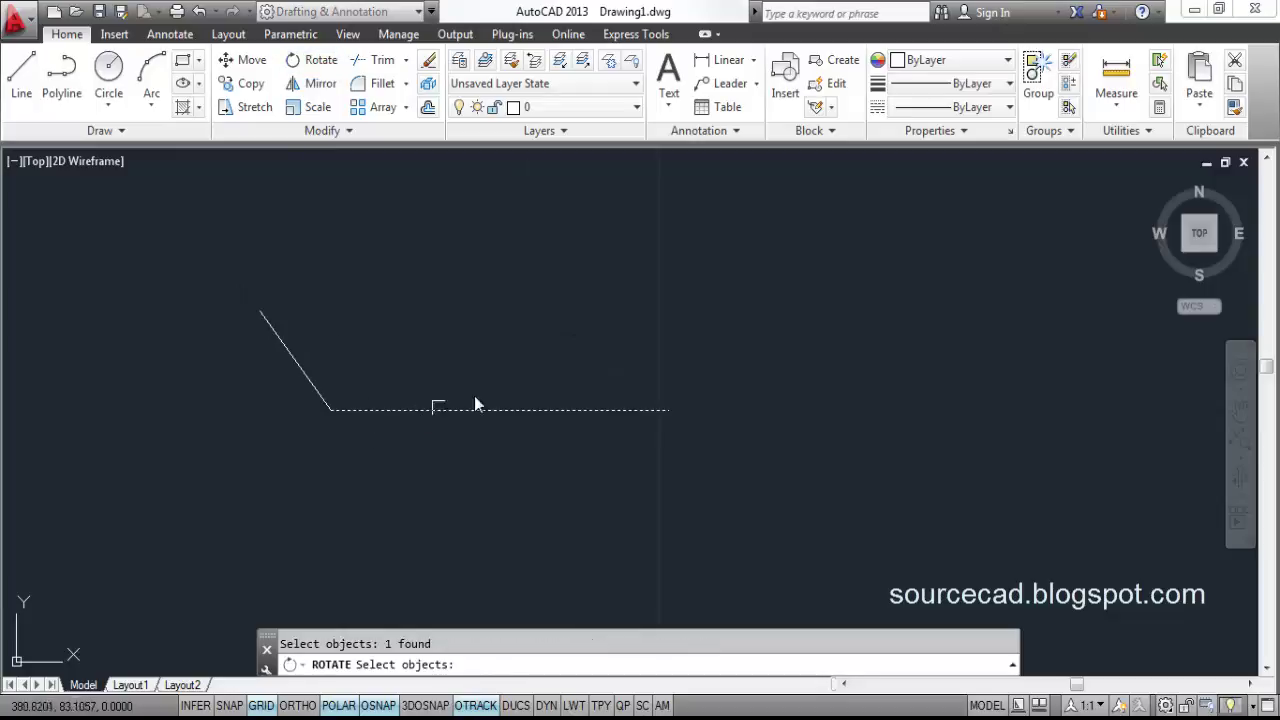
pyautogui.press('Return')
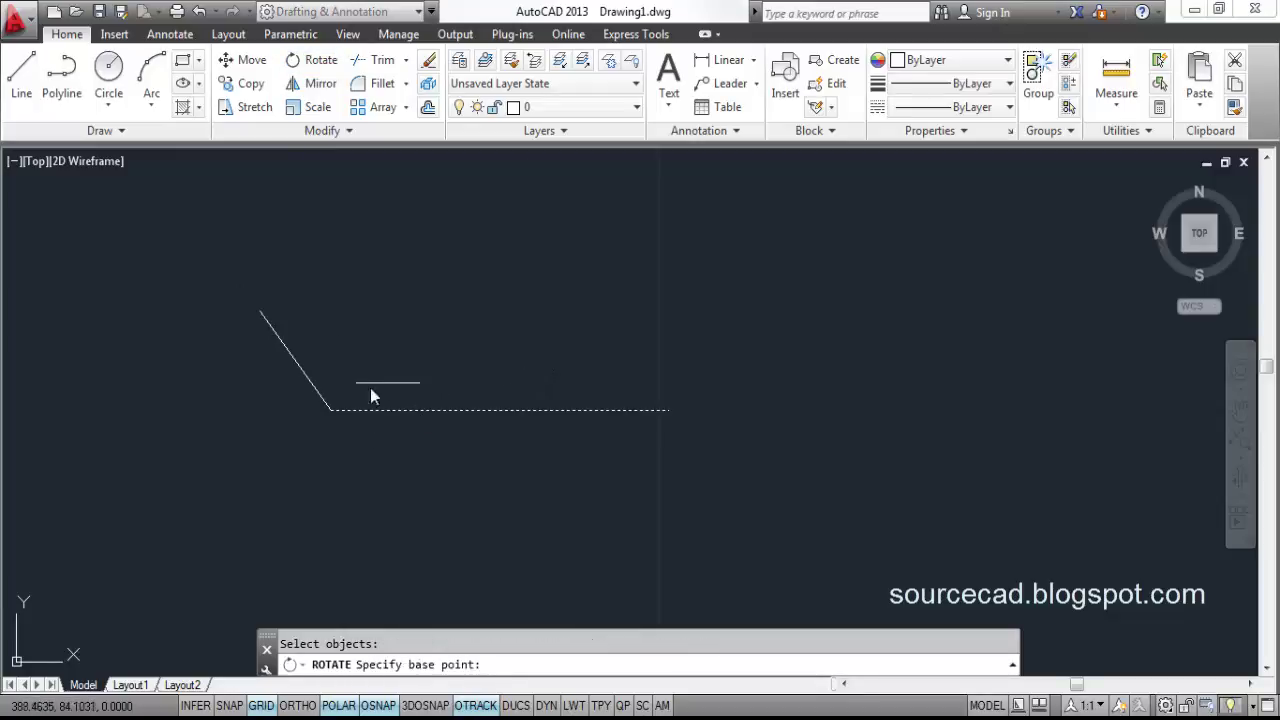
pyautogui.click(330, 409)
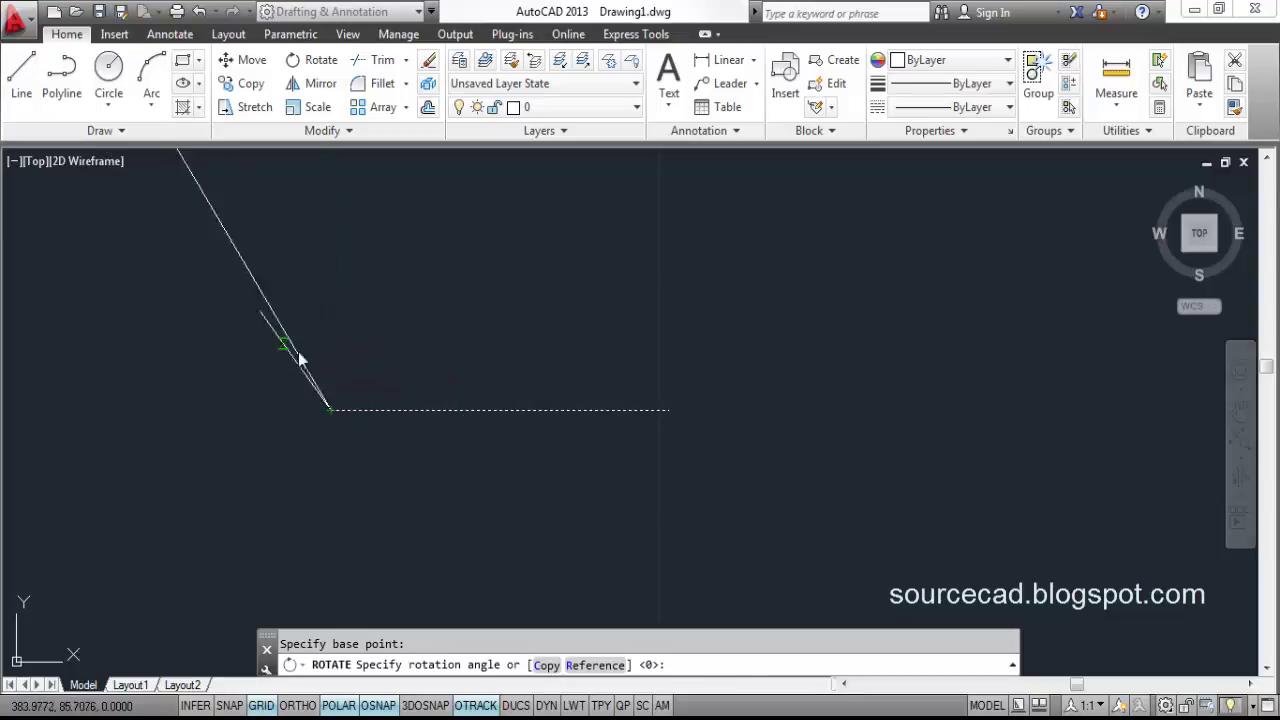
pyautogui.click(594, 666)
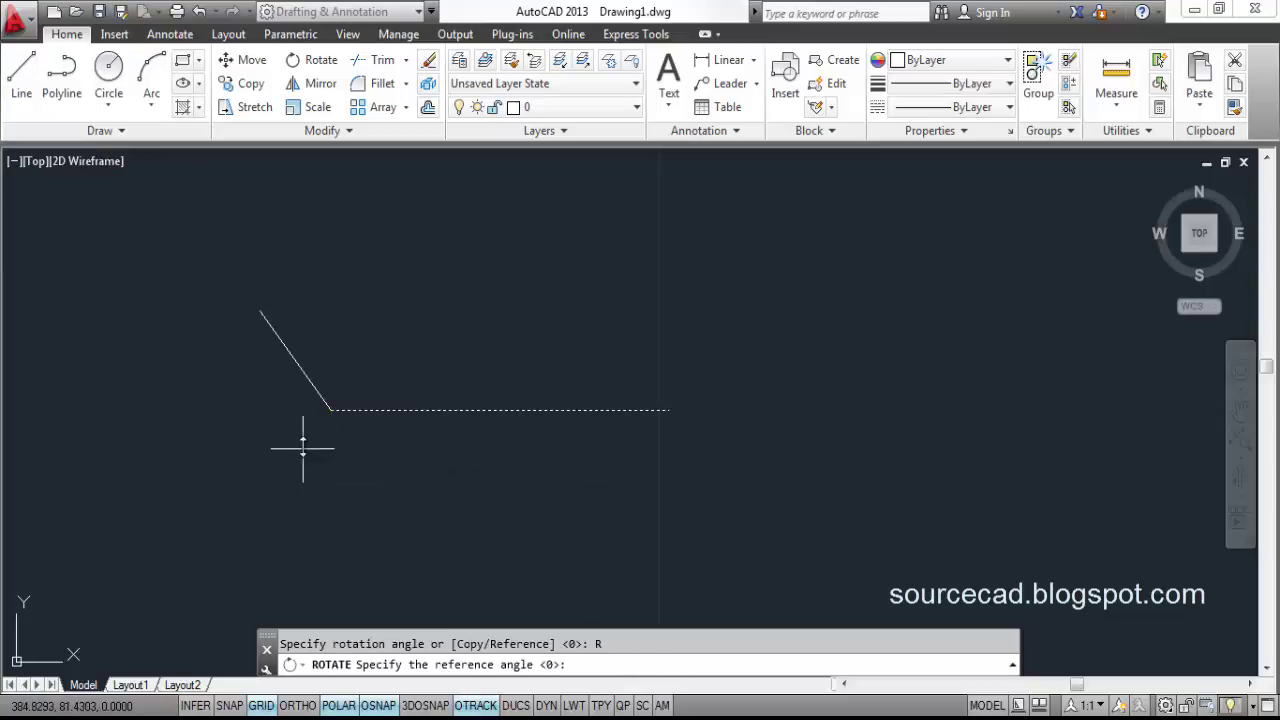
pyautogui.click(330, 409)
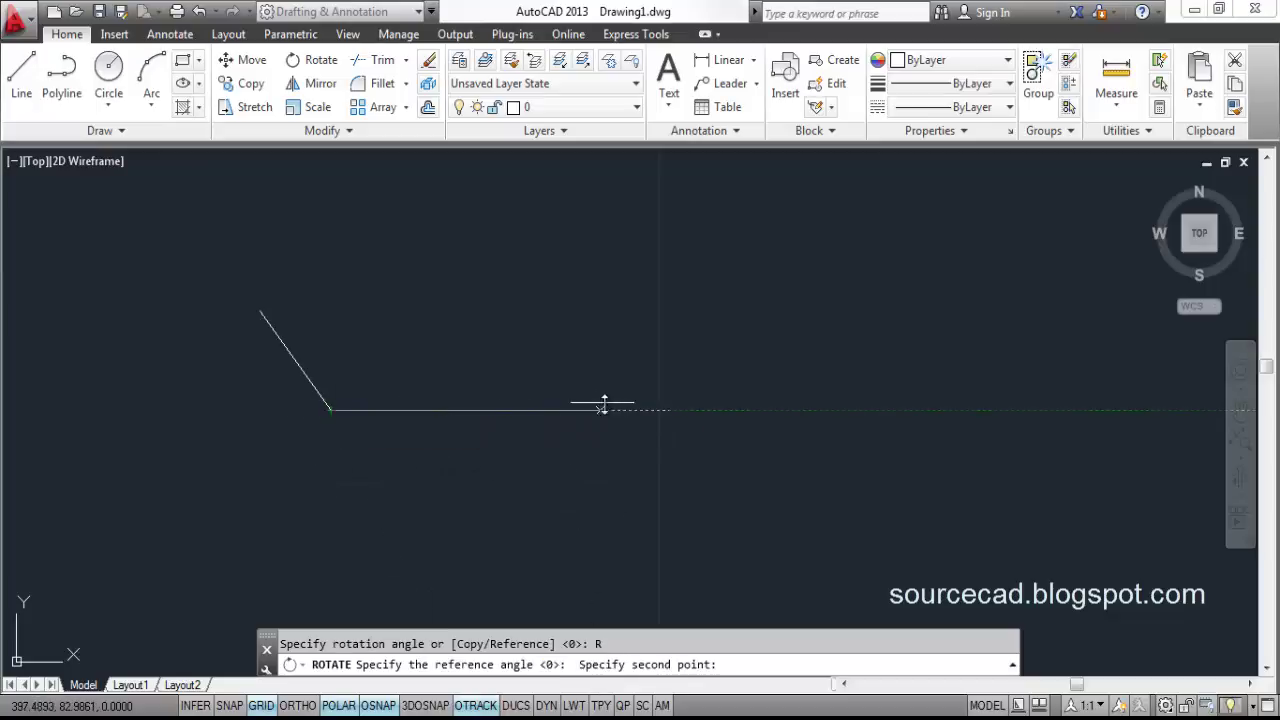
pyautogui.click(666, 405)
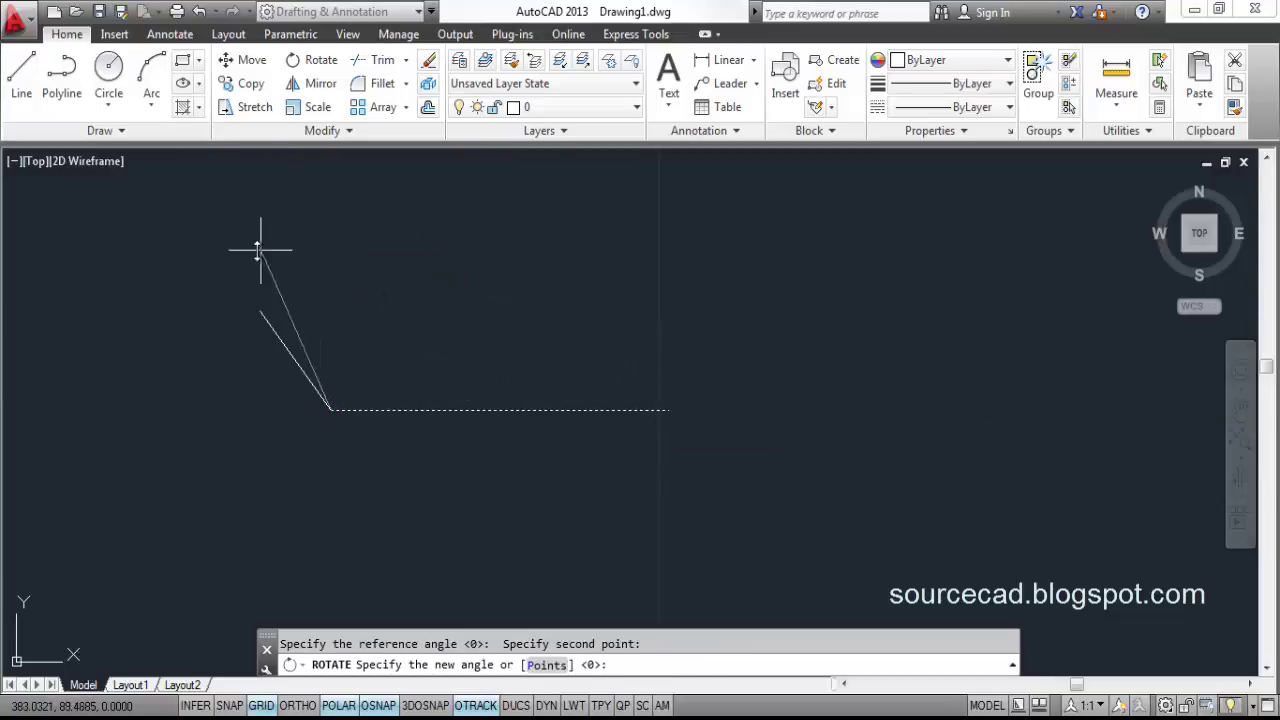
pyautogui.click(260, 312)
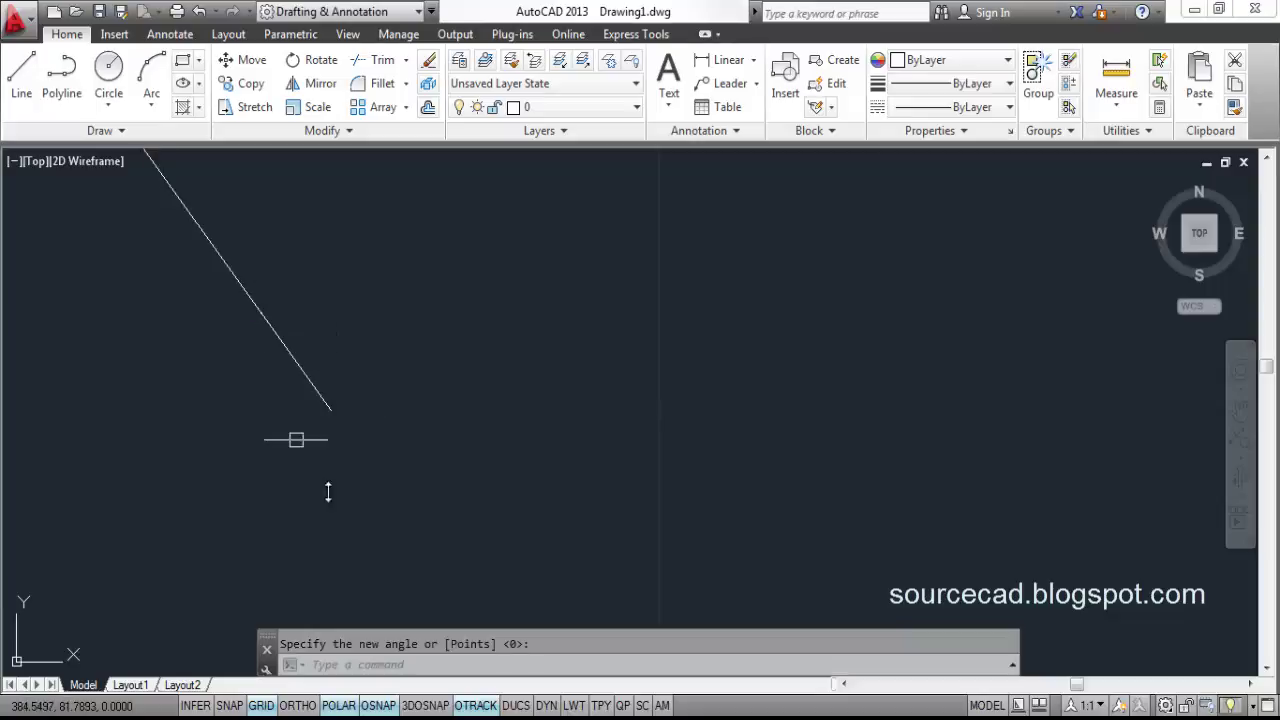
pyautogui.moveTo(247, 270); pyautogui.dragTo(329, 363, button='middle')
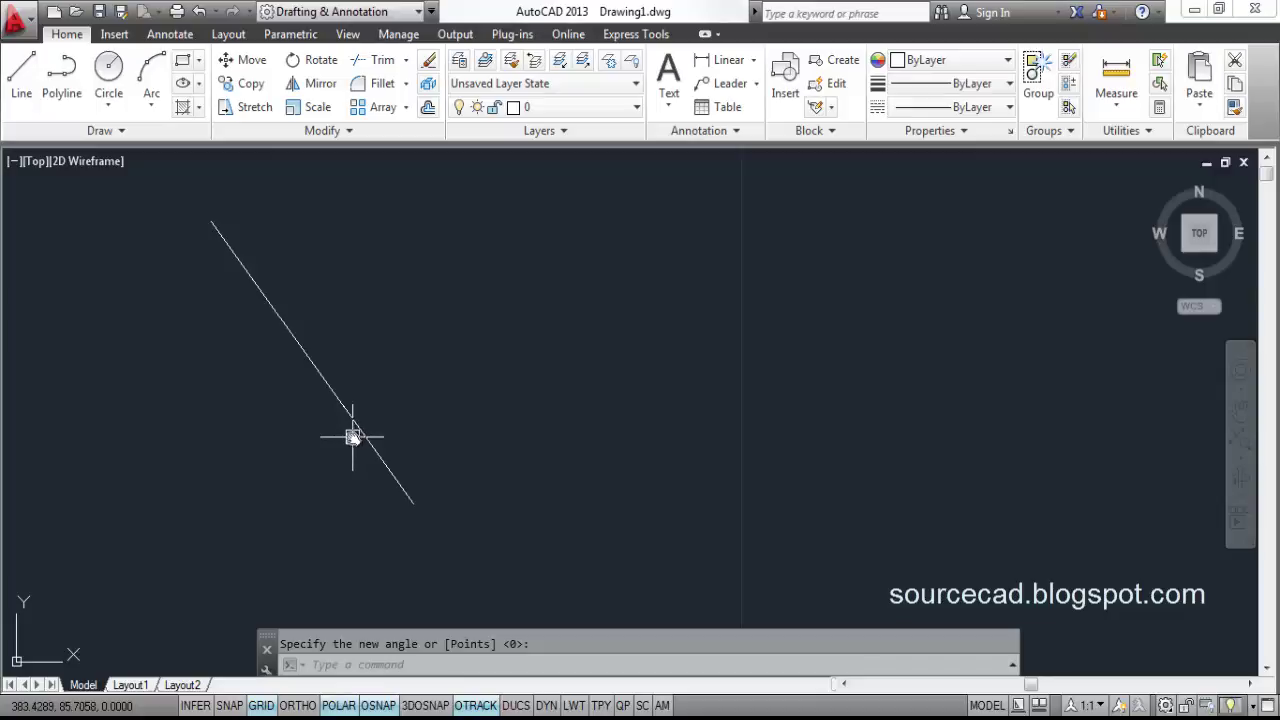
pyautogui.hotkey('ctrl', 'z')
pyautogui.hotkey('ctrl', 'z')
# Erase the horizontal line and the slanted line.
pyautogui.click(428, 461)
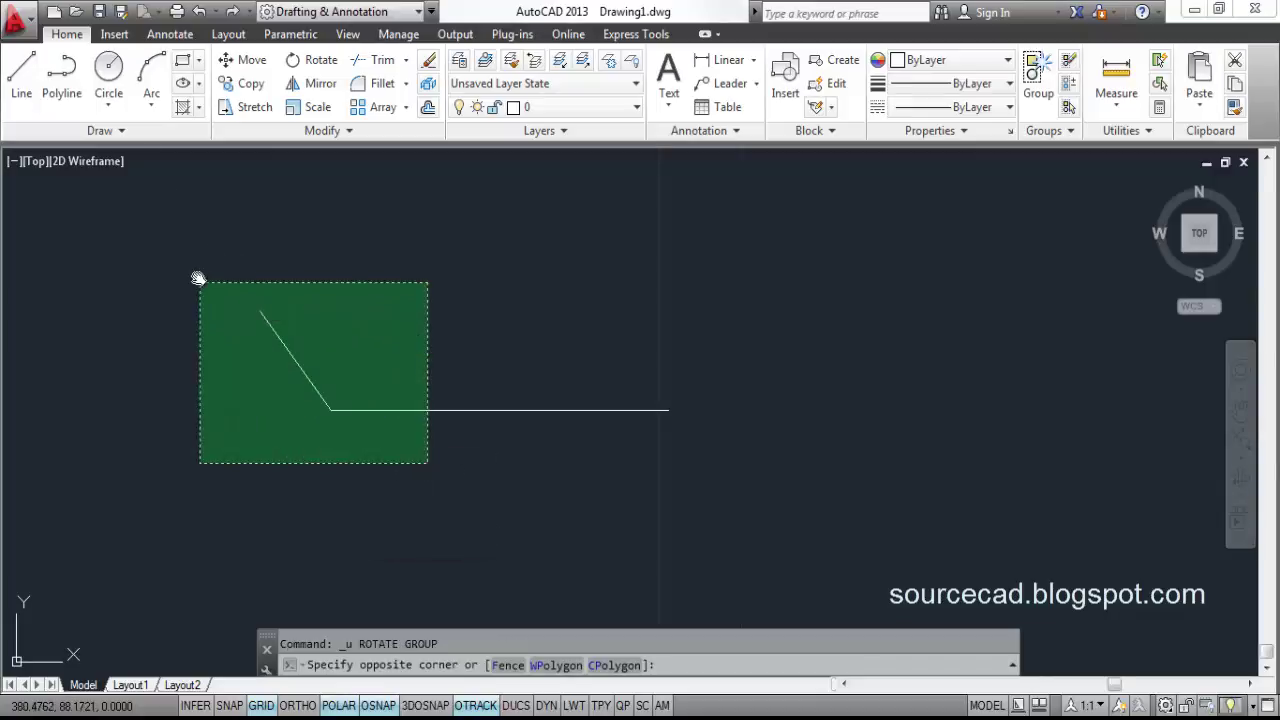
pyautogui.click(203, 287)
pyautogui.press('Delete')
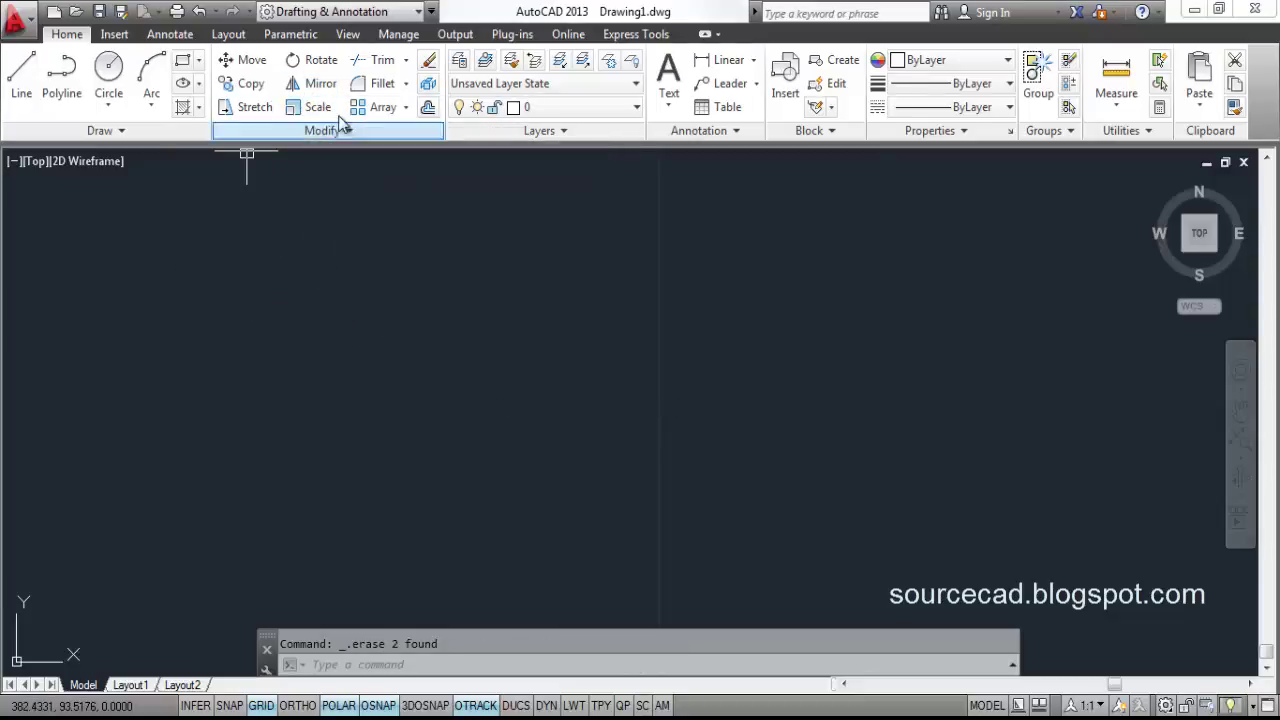
# Draw an upright rectangle and a circle centred on the midpoint of its left edge, staying within the rectangle's height.
pyautogui.click(183, 60)
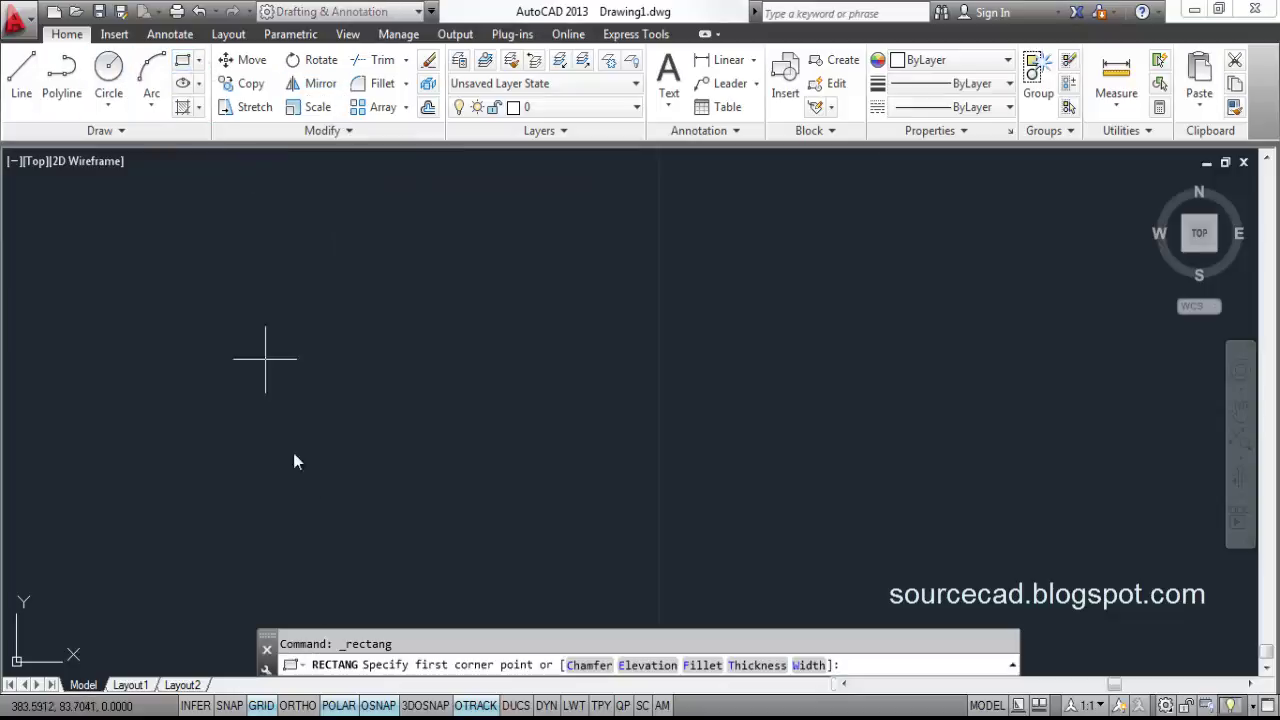
pyautogui.click(337, 460)
pyautogui.click(406, 311)
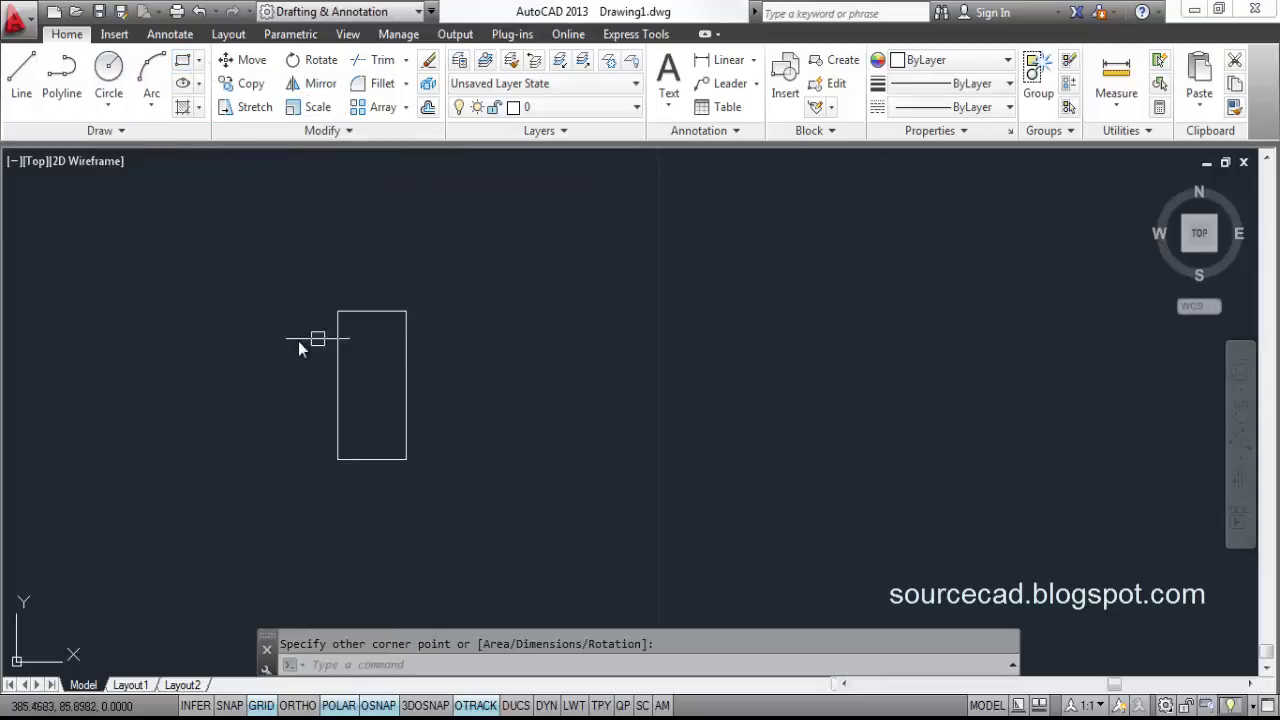
pyautogui.click(108, 68)
pyautogui.click(338, 386)
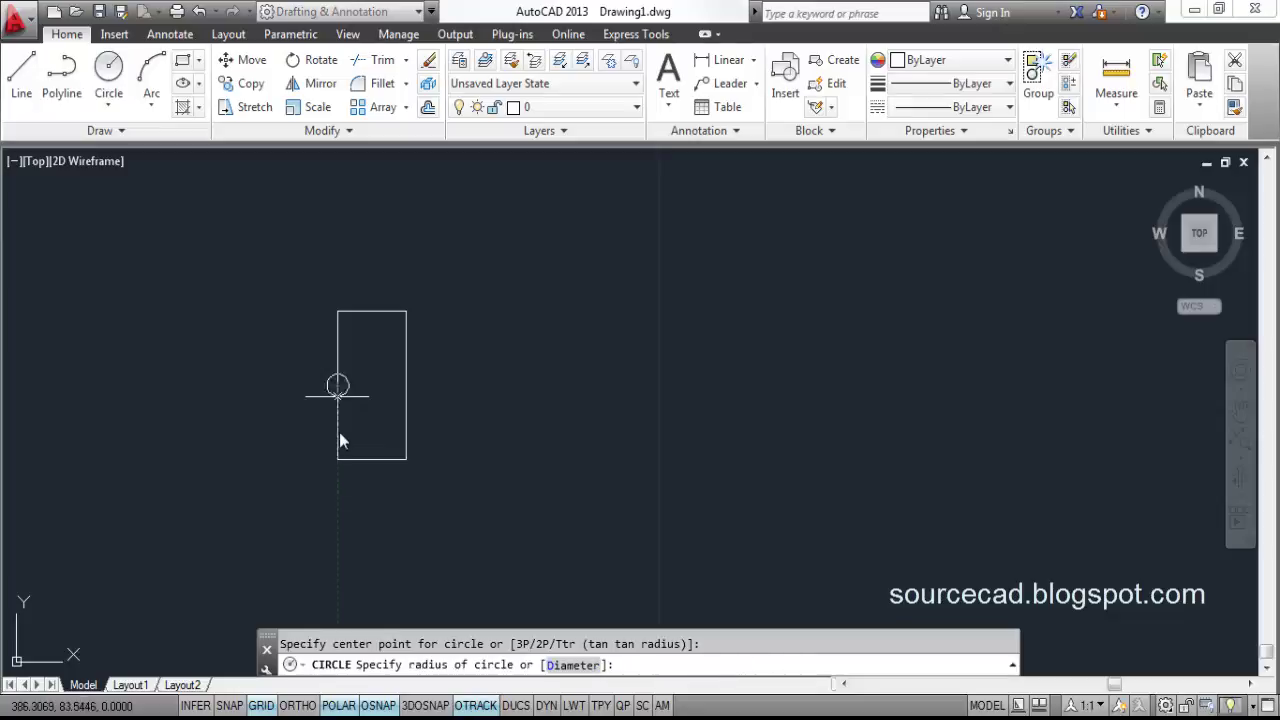
pyautogui.click(341, 436)
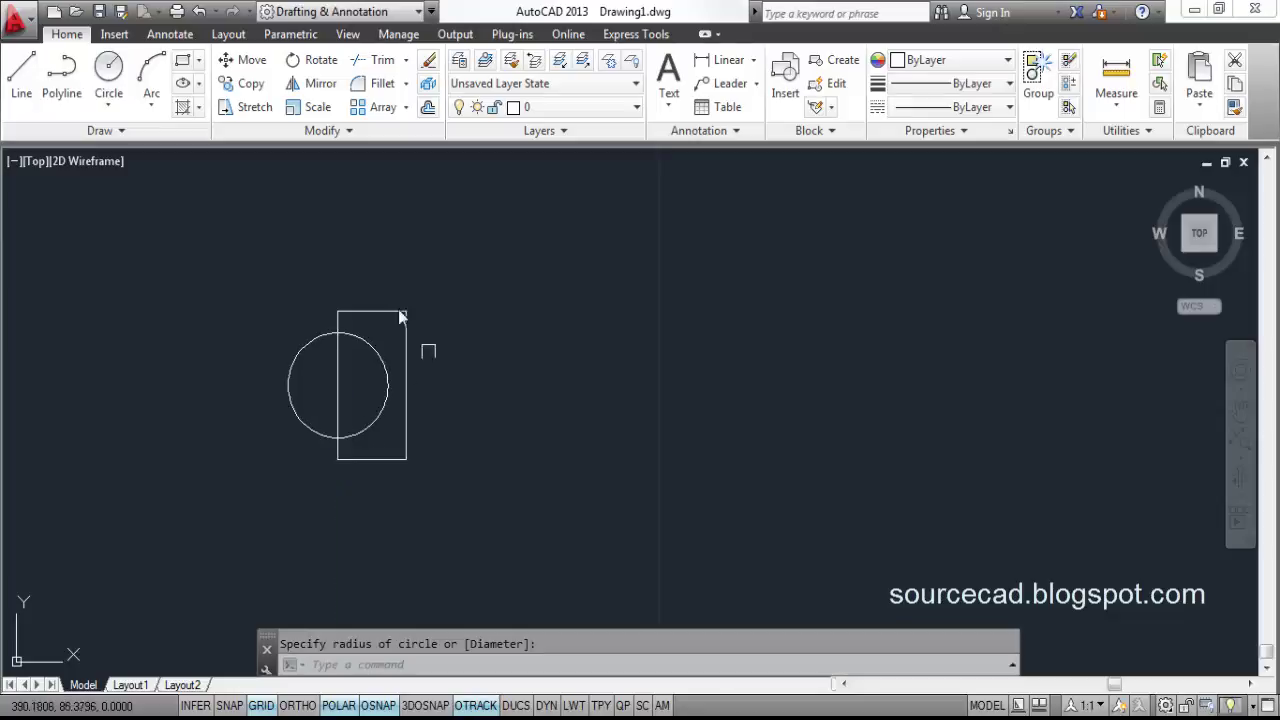
# Draw a vertical line to the right of the rectangle, extending beyond its top and bottom edges.
pyautogui.click(21, 72)
pyautogui.click(460, 283)
pyautogui.click(460, 523)
pyautogui.press('Return')
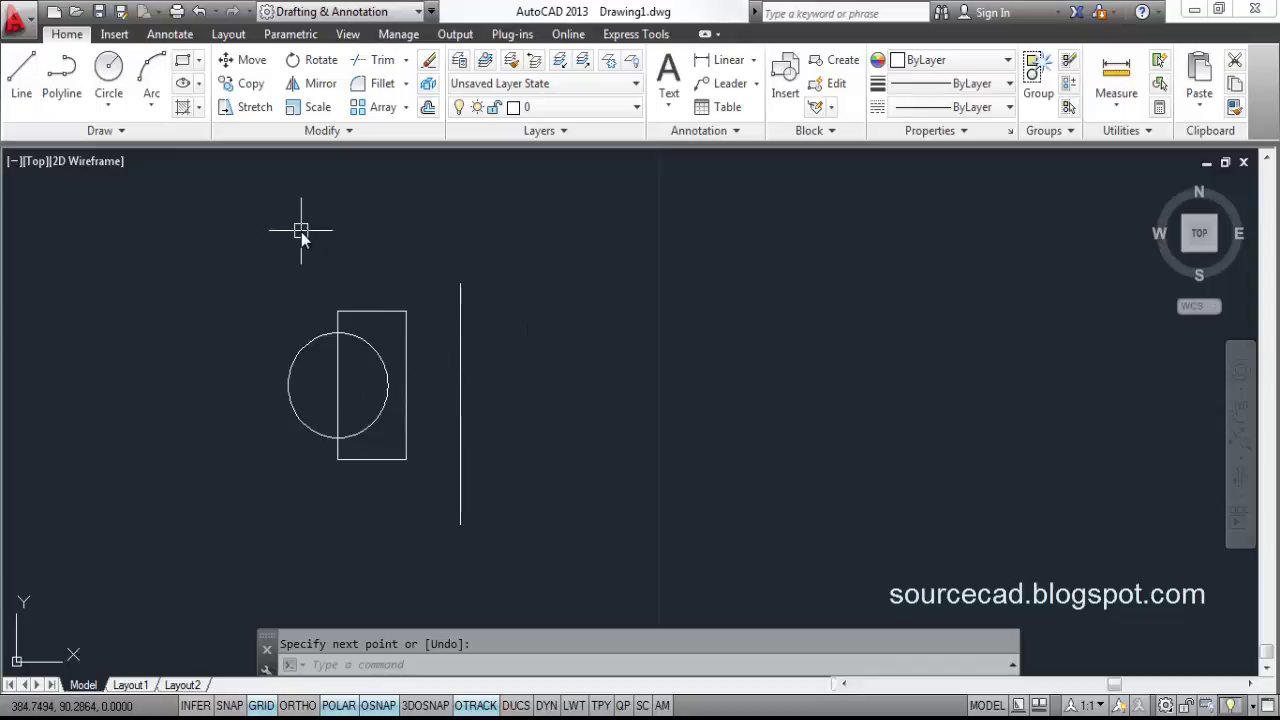
# Mirror the circle and rectangle across the vertical line, keeping the source objects, and undo the mirror.
pyautogui.click(318, 93)
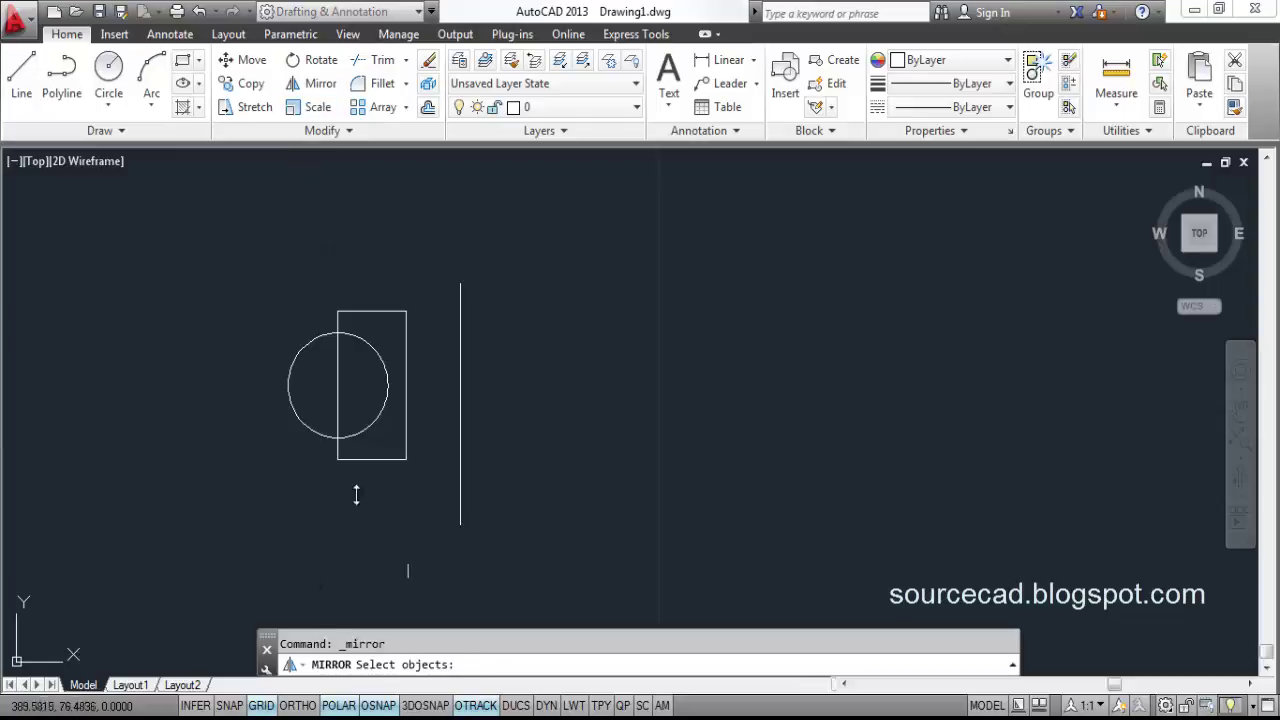
pyautogui.click(365, 338)
pyautogui.click(372, 315)
pyautogui.press('Return')
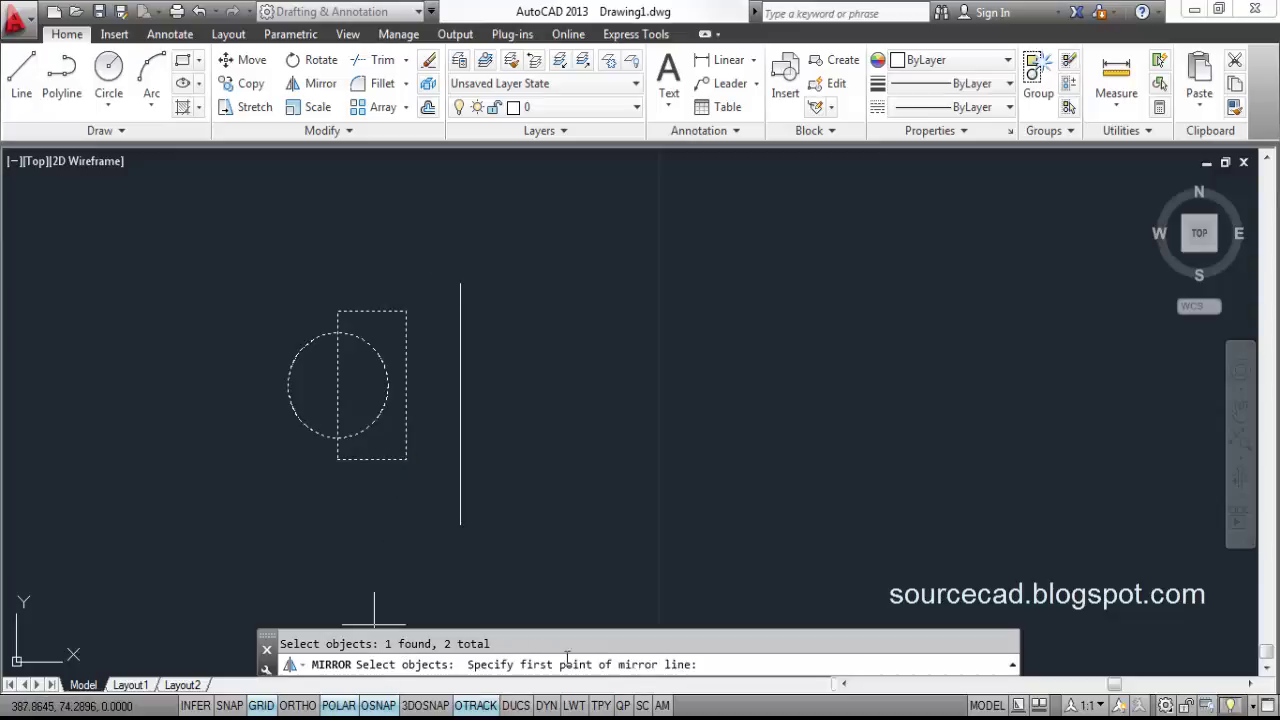
pyautogui.click(460, 284)
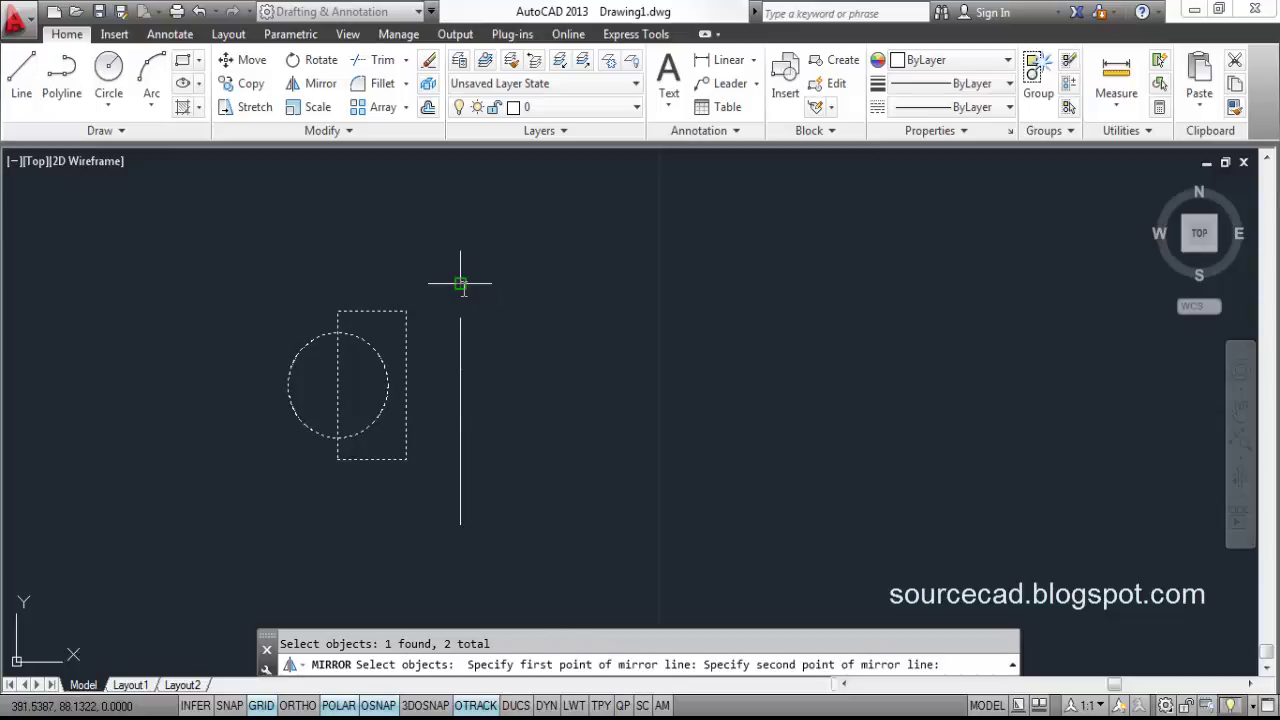
pyautogui.click(460, 526)
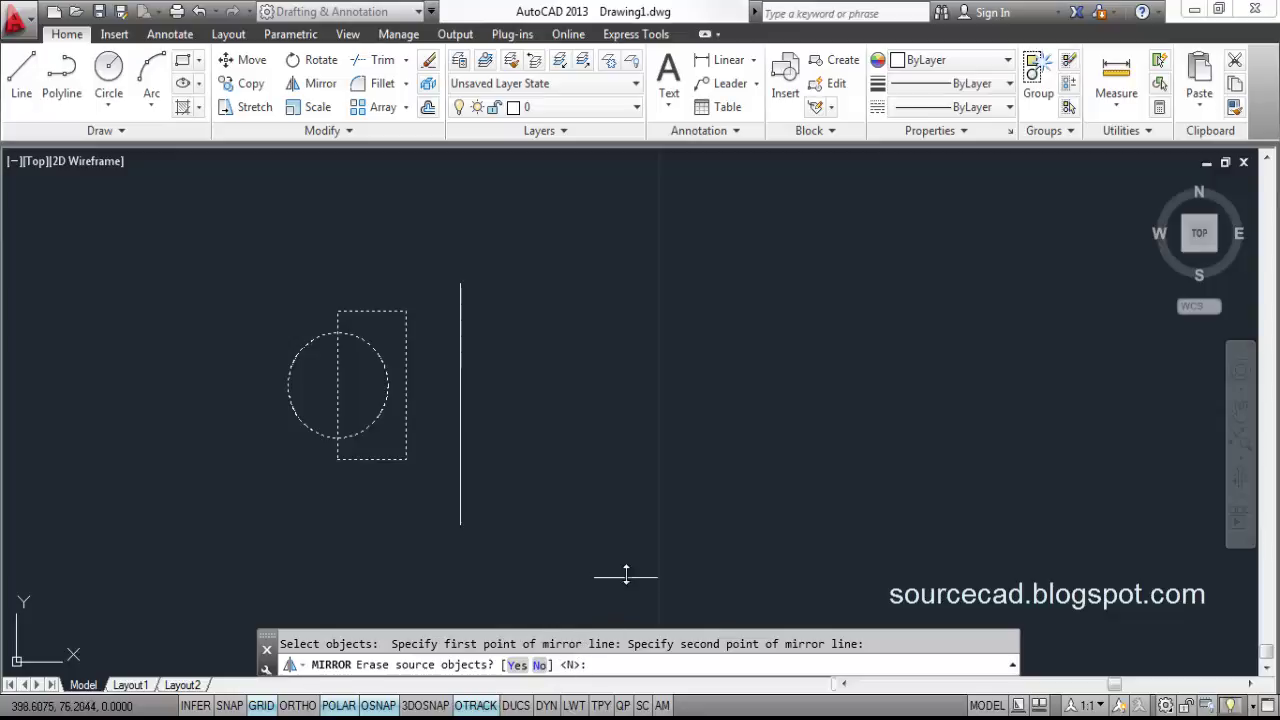
pyautogui.press('Return')
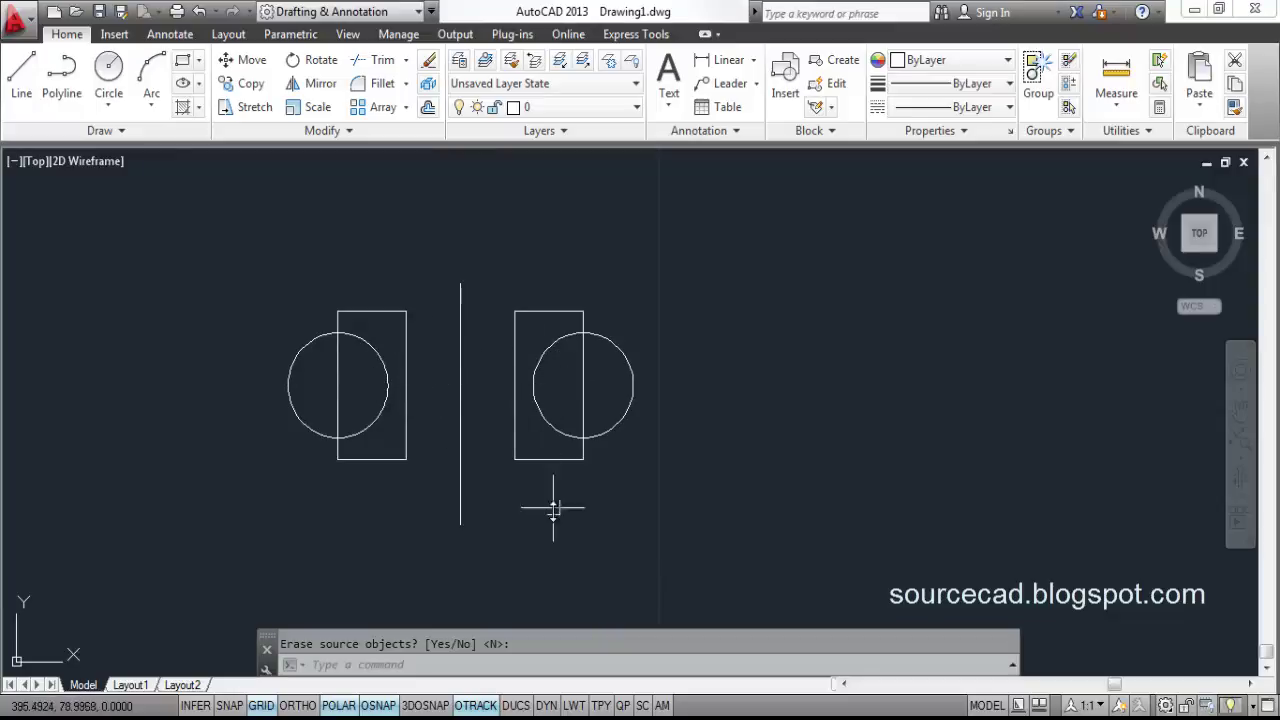
pyautogui.hotkey('ctrl', 'z')
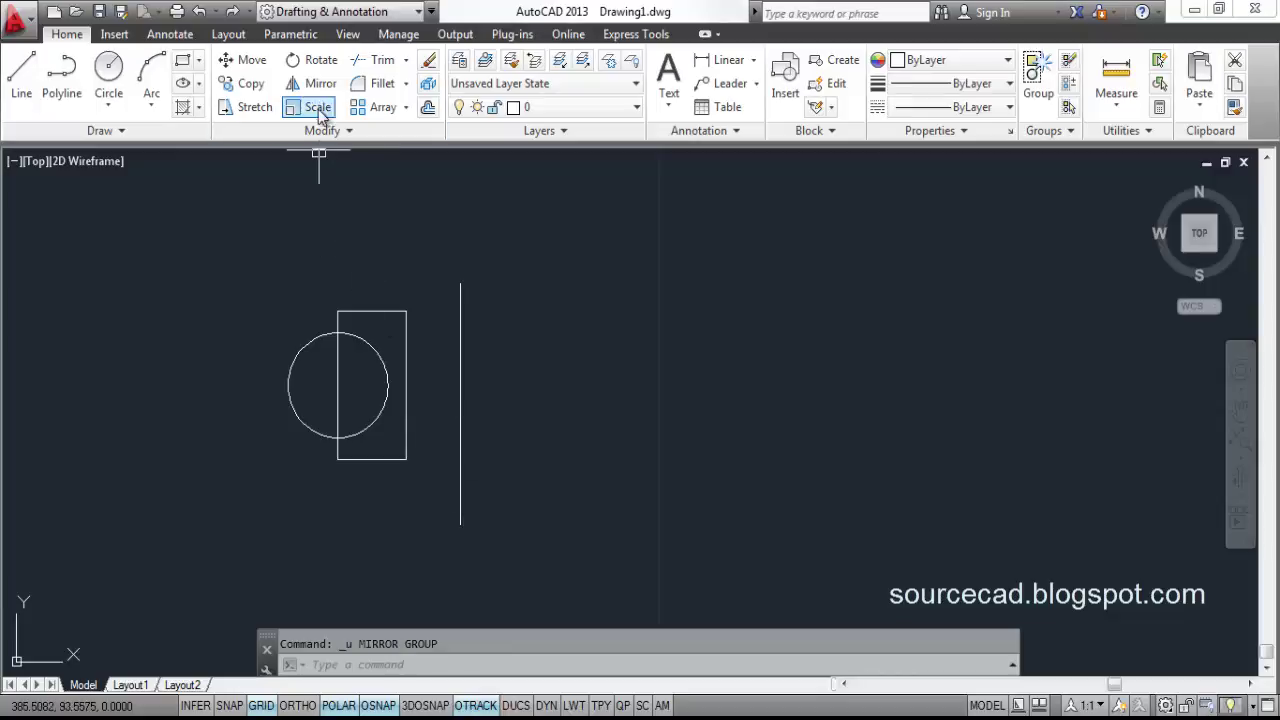
# Mirror the circle and rectangle across the vertical line with the source objects erased, and undo the mirror.
pyautogui.click(321, 86)
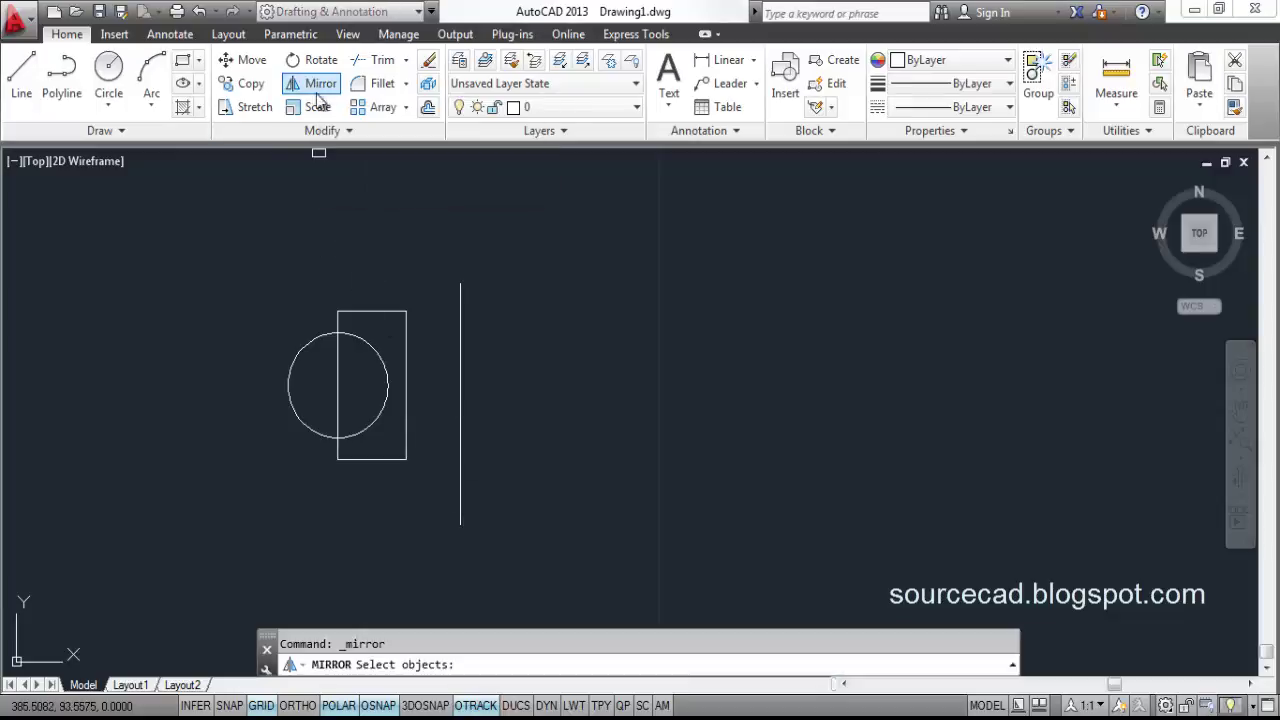
pyautogui.click(297, 353)
pyautogui.click(339, 313)
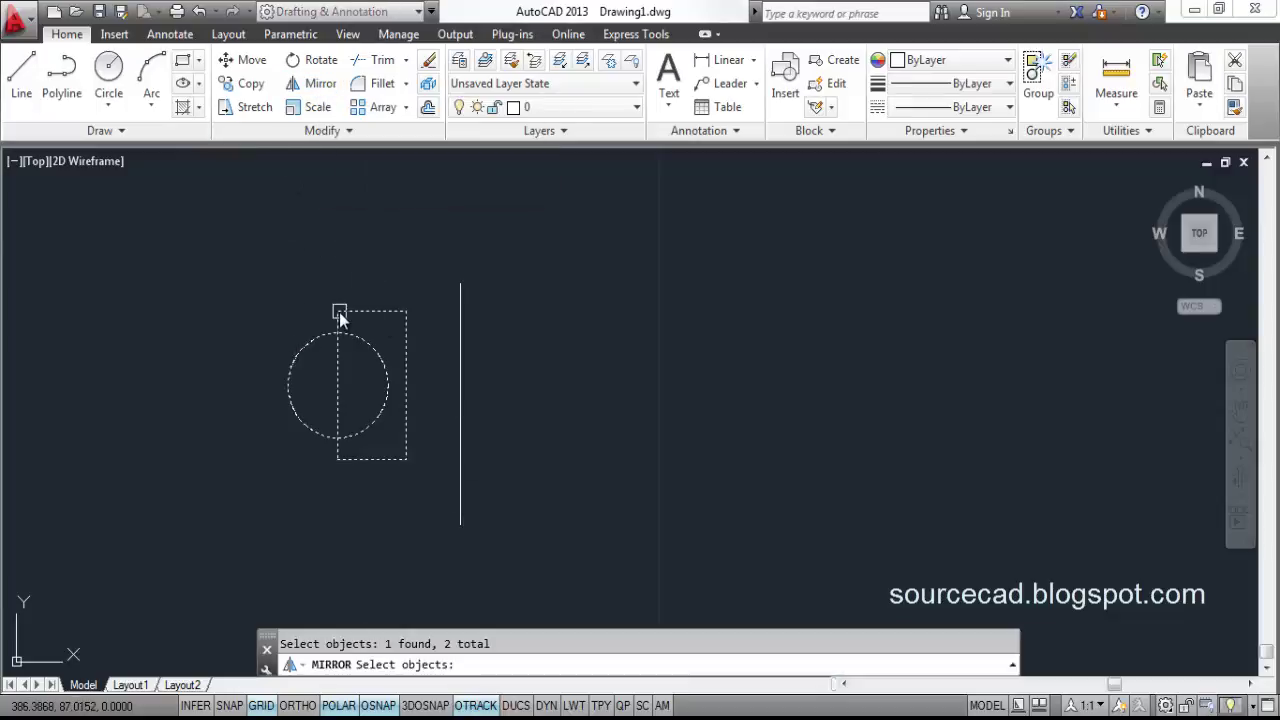
pyautogui.press('Return')
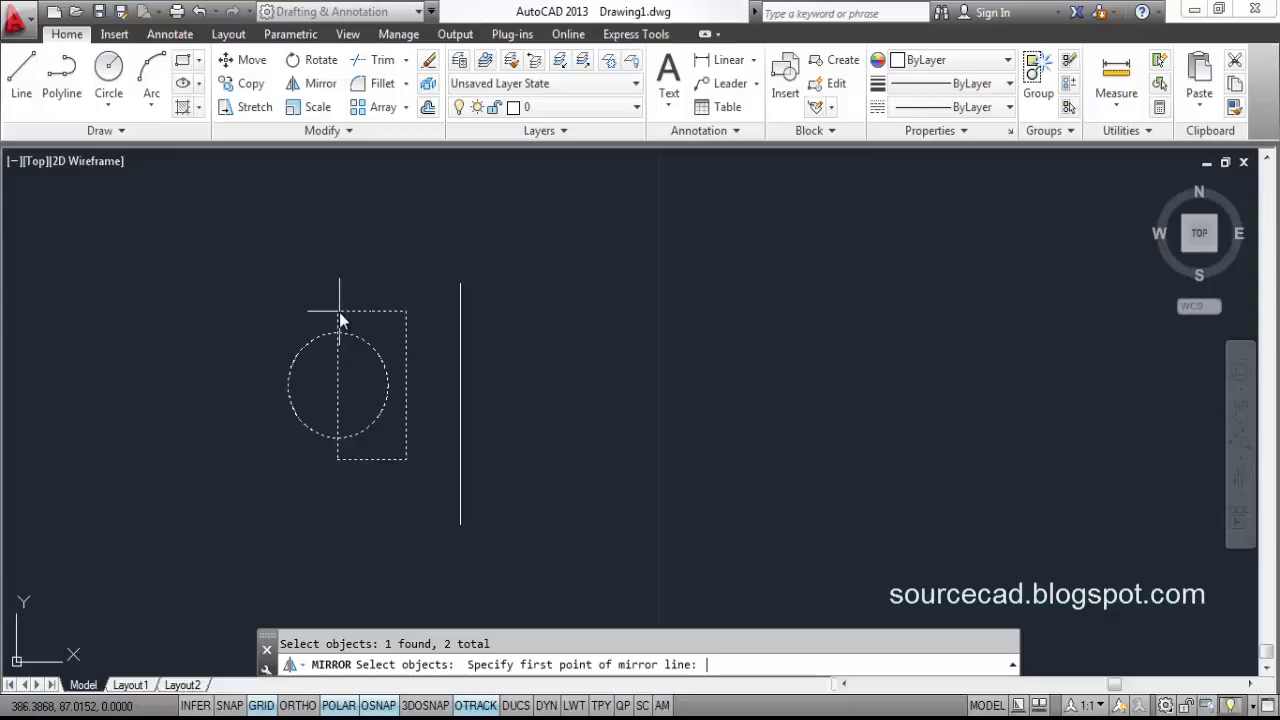
pyautogui.click(460, 524)
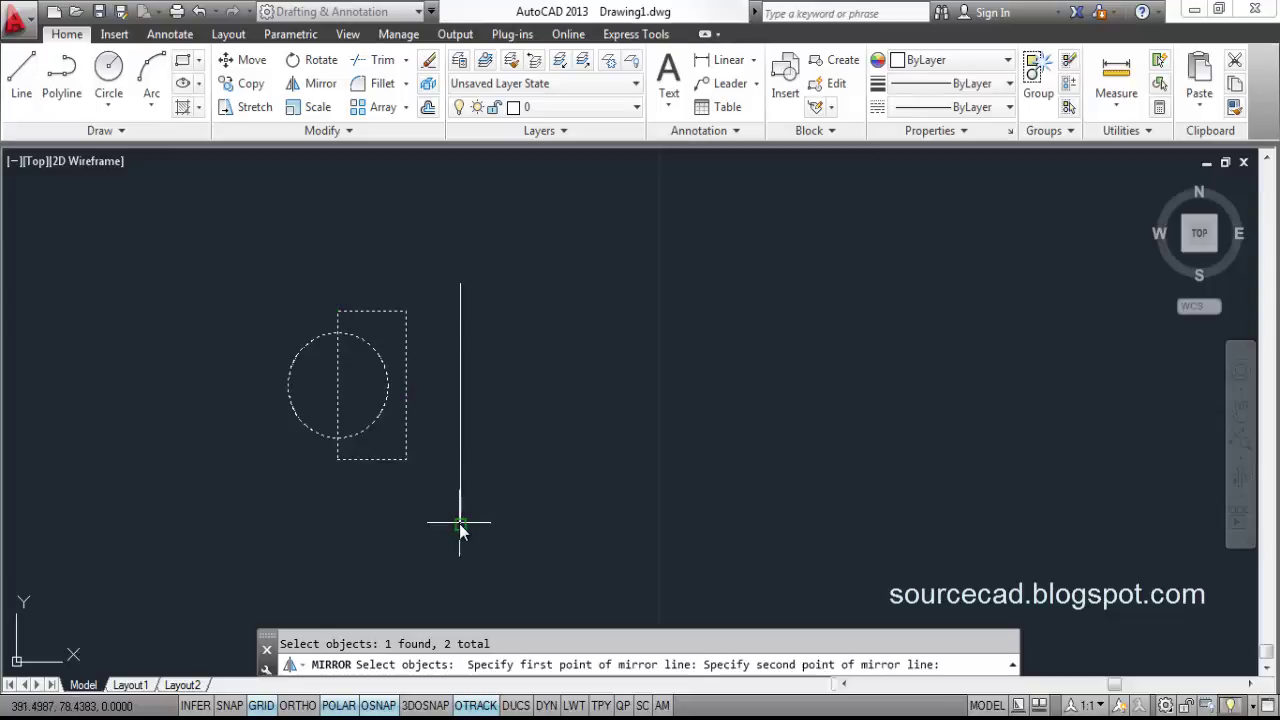
pyautogui.click(460, 284)
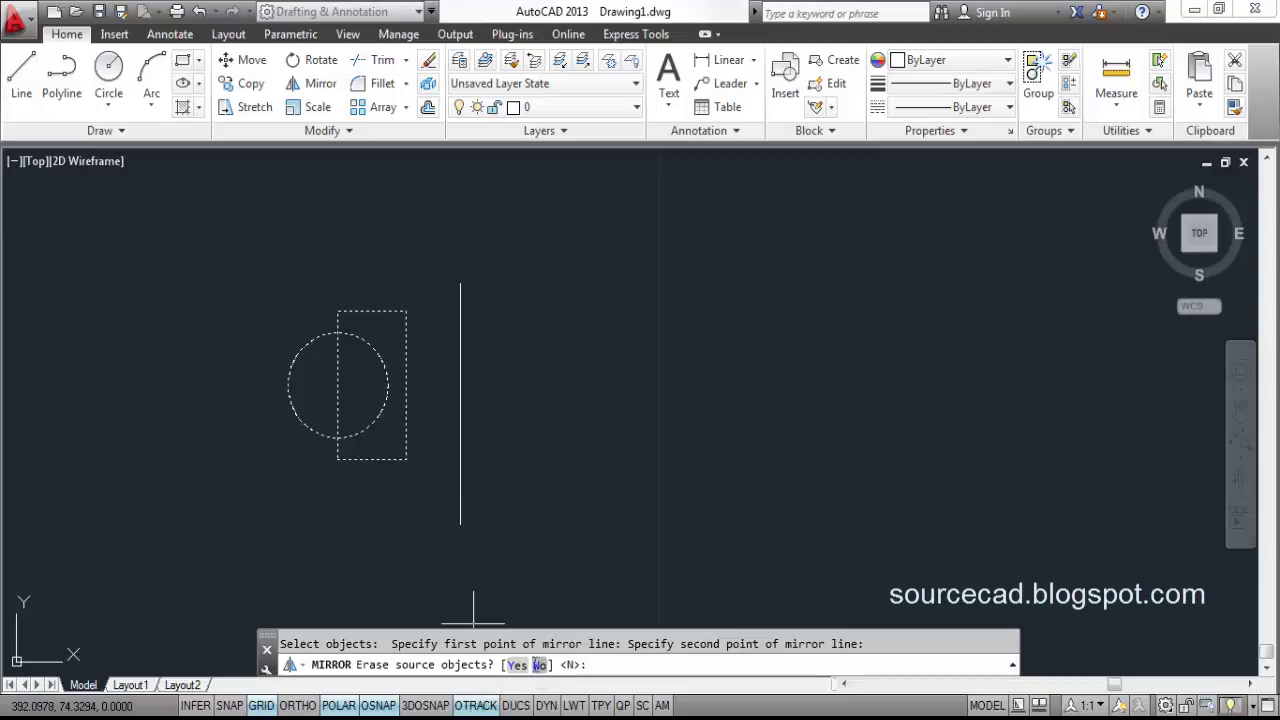
pyautogui.click(516, 666)
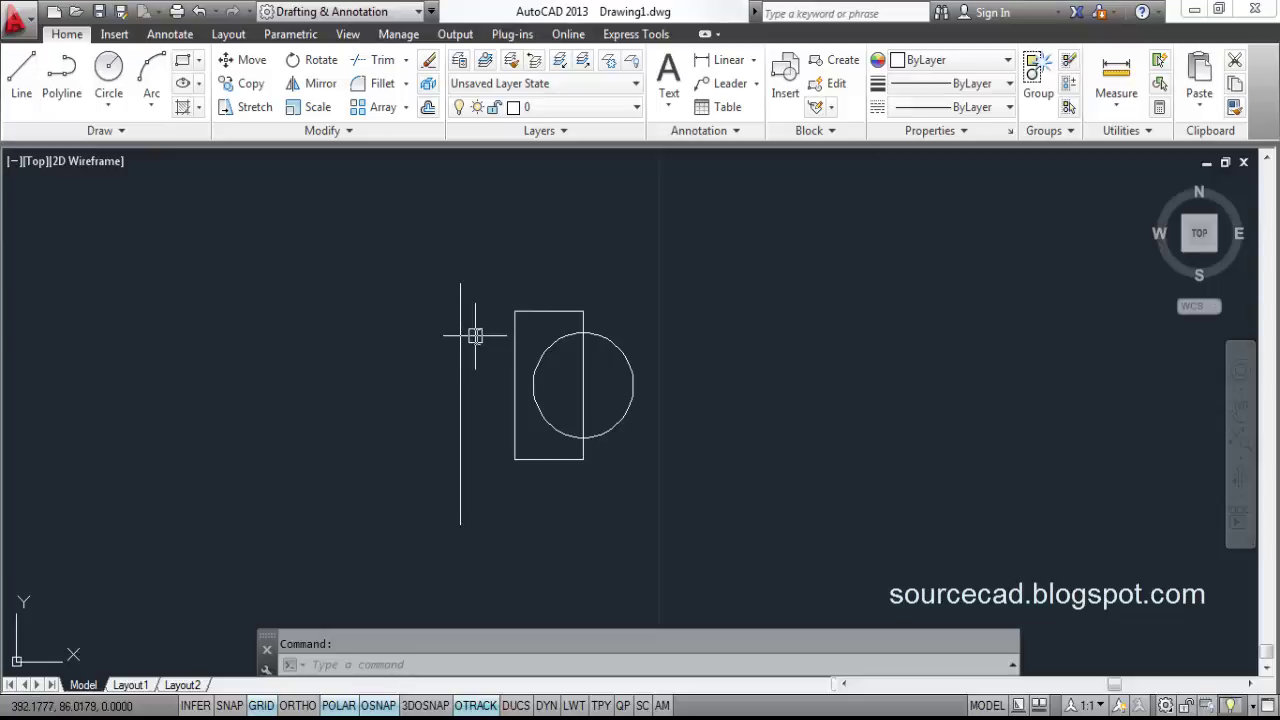
pyautogui.hotkey('ctrl', 'z')
# Erase the vertical line and mirror the circle and rectangle about a freely picked axis slanting down to the right, keeping the source objects.
pyautogui.click(459, 287)
pyautogui.press('Delete')
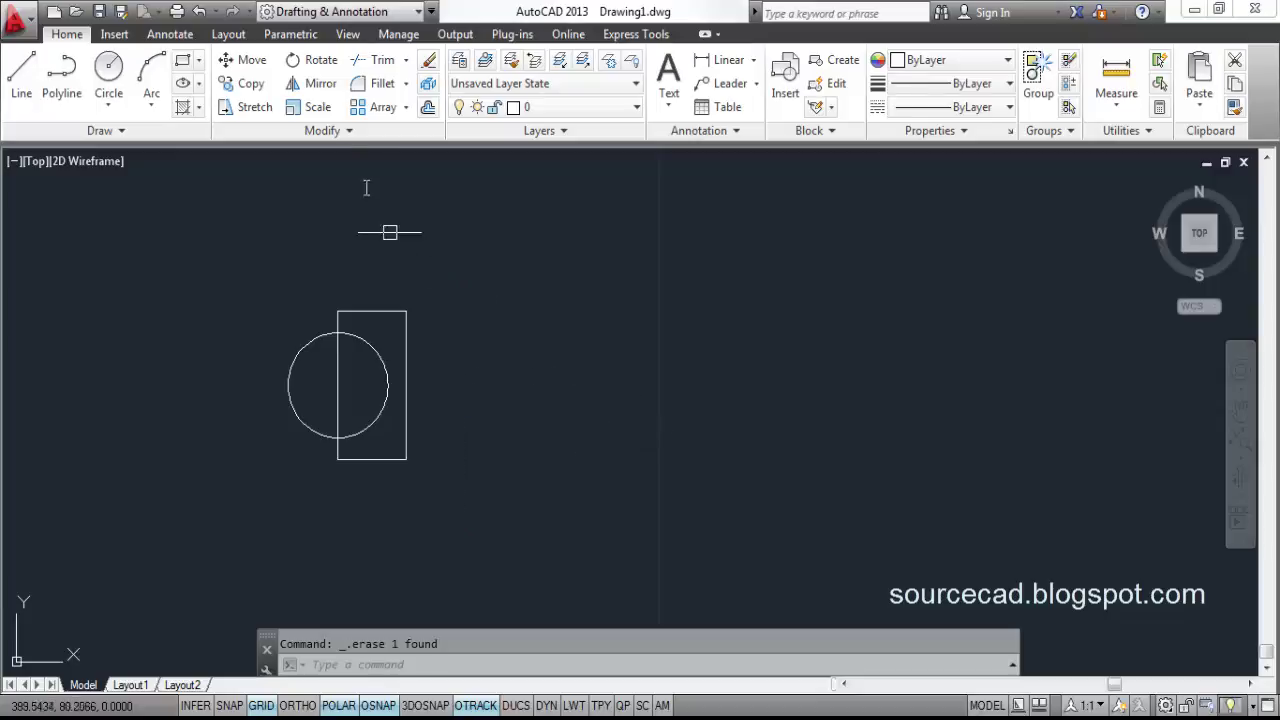
pyautogui.click(320, 84)
pyautogui.click(324, 339)
pyautogui.click(338, 322)
pyautogui.press('Return')
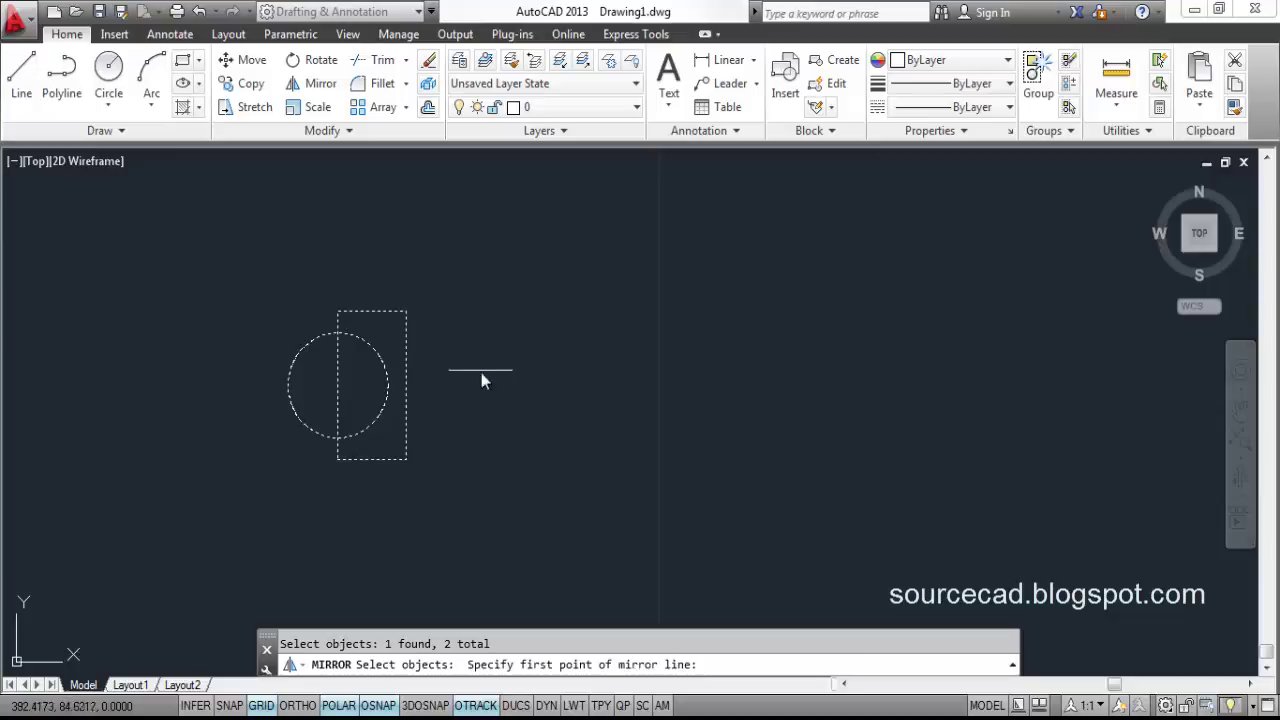
pyautogui.click(452, 289)
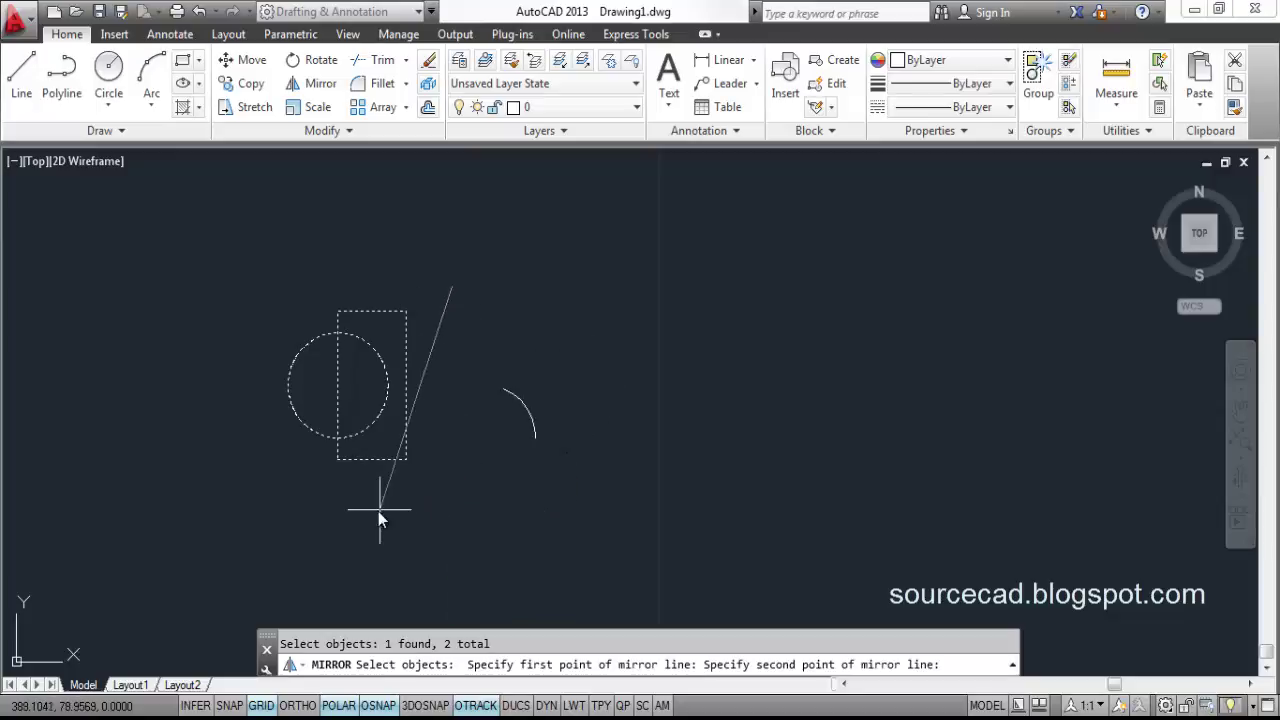
pyautogui.click(579, 510)
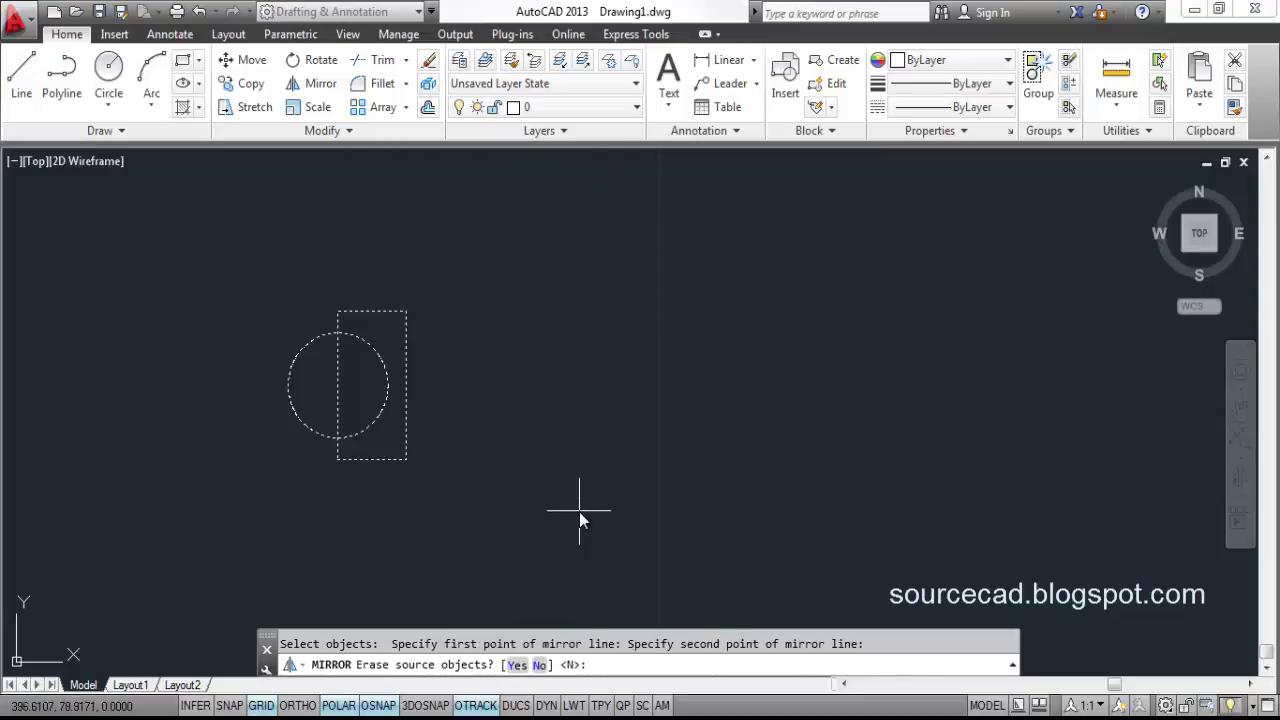
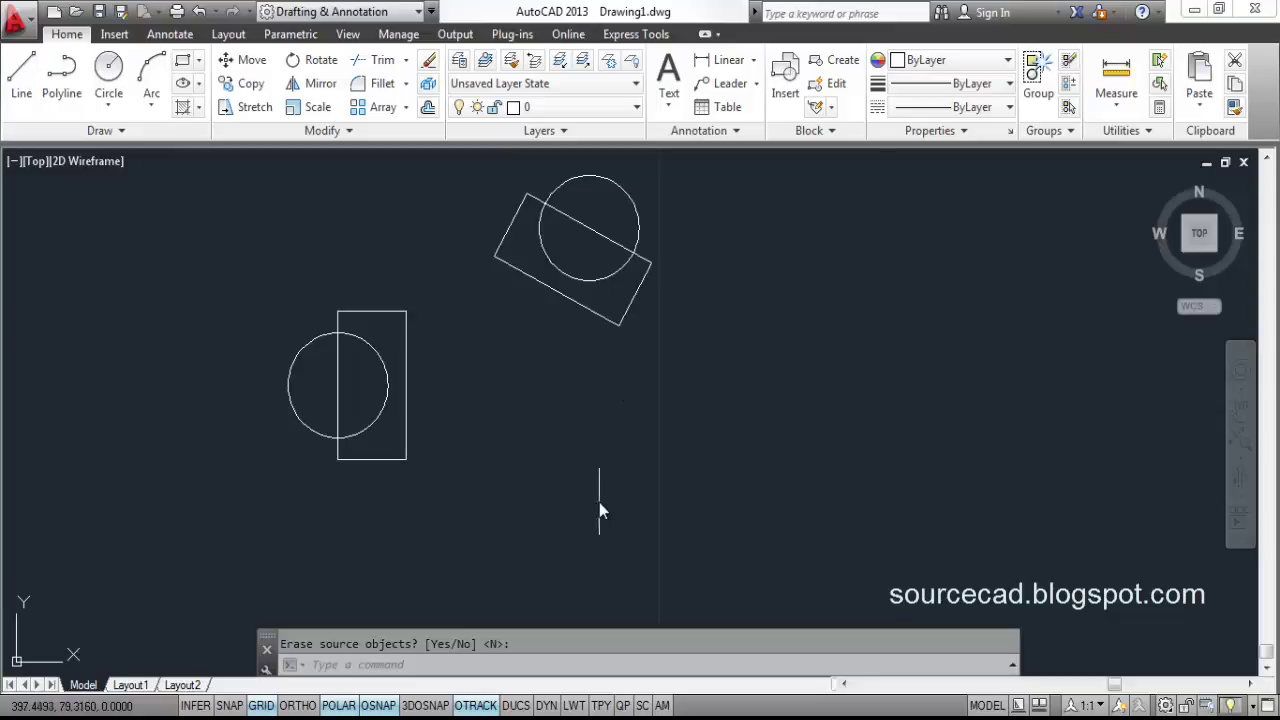
pyautogui.press('Escape')
# Erase both rectangles and both circles.
pyautogui.click(599, 510)
pyautogui.click(344, 246)
pyautogui.rightClick(407, 231)
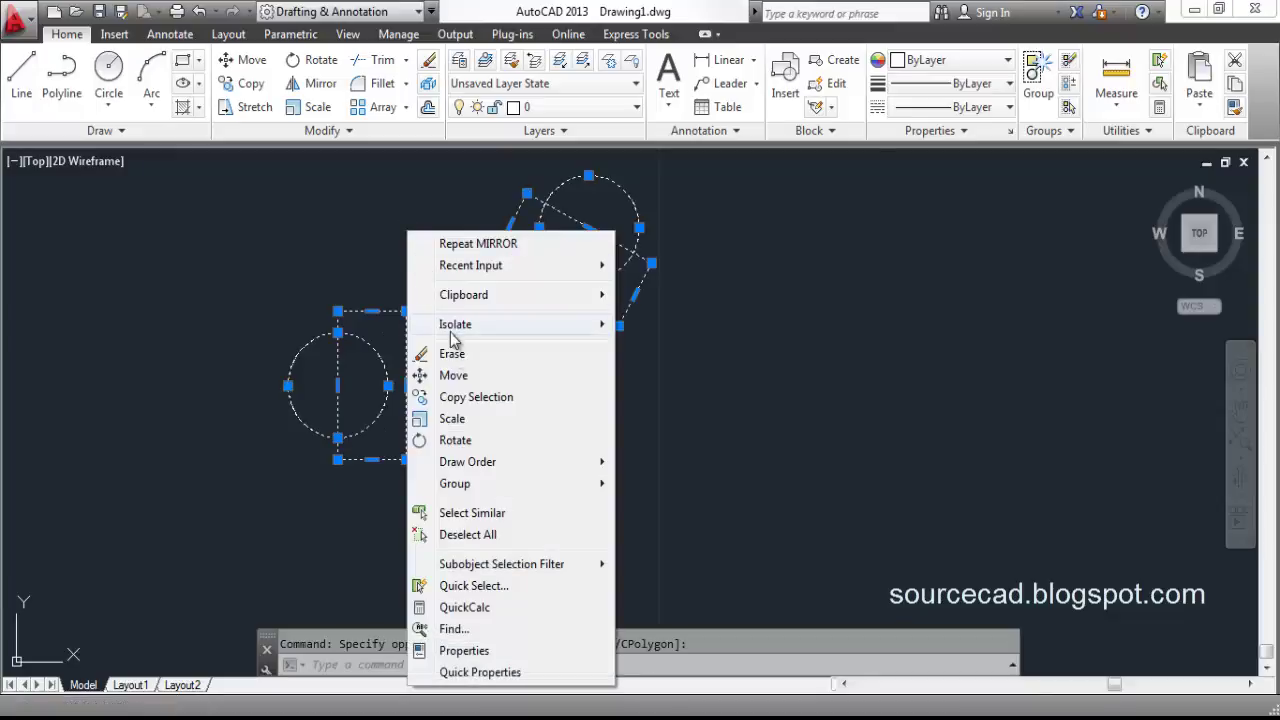
pyautogui.click(455, 355)
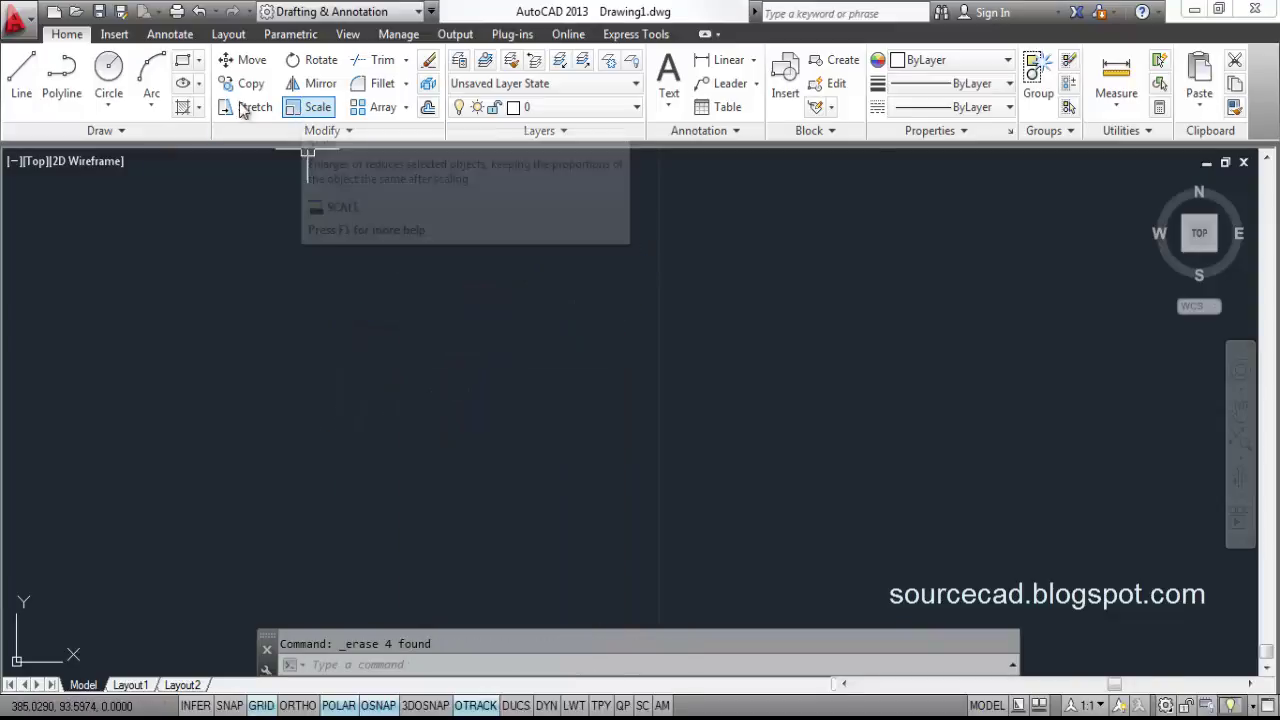
pyautogui.click(182, 60)
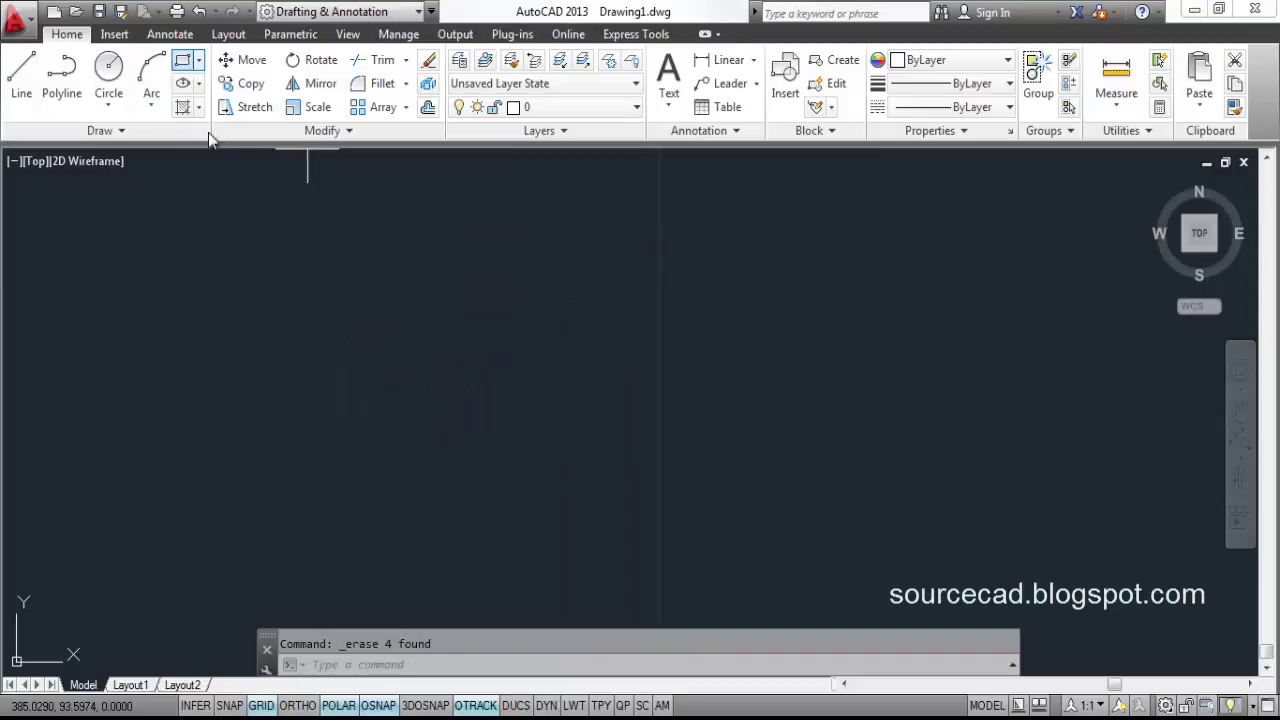
pyautogui.click(372, 464)
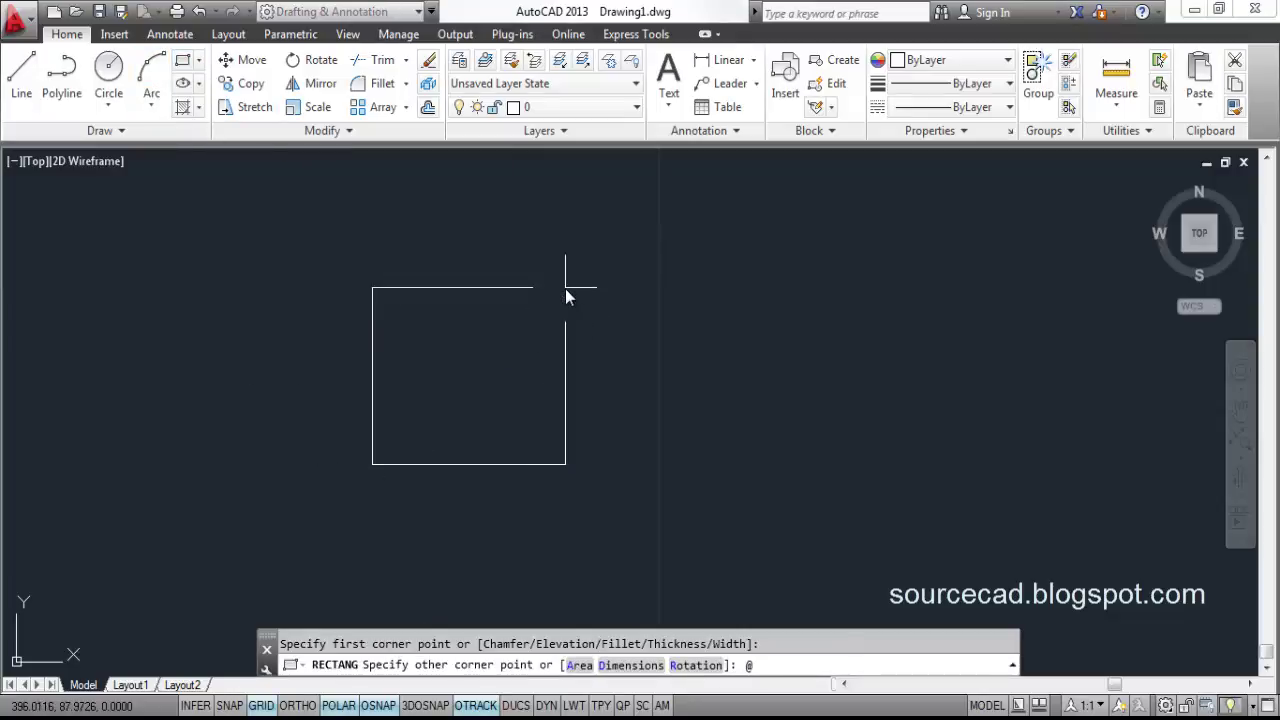
pyautogui.write('@10,5')
pyautogui.press('Return')
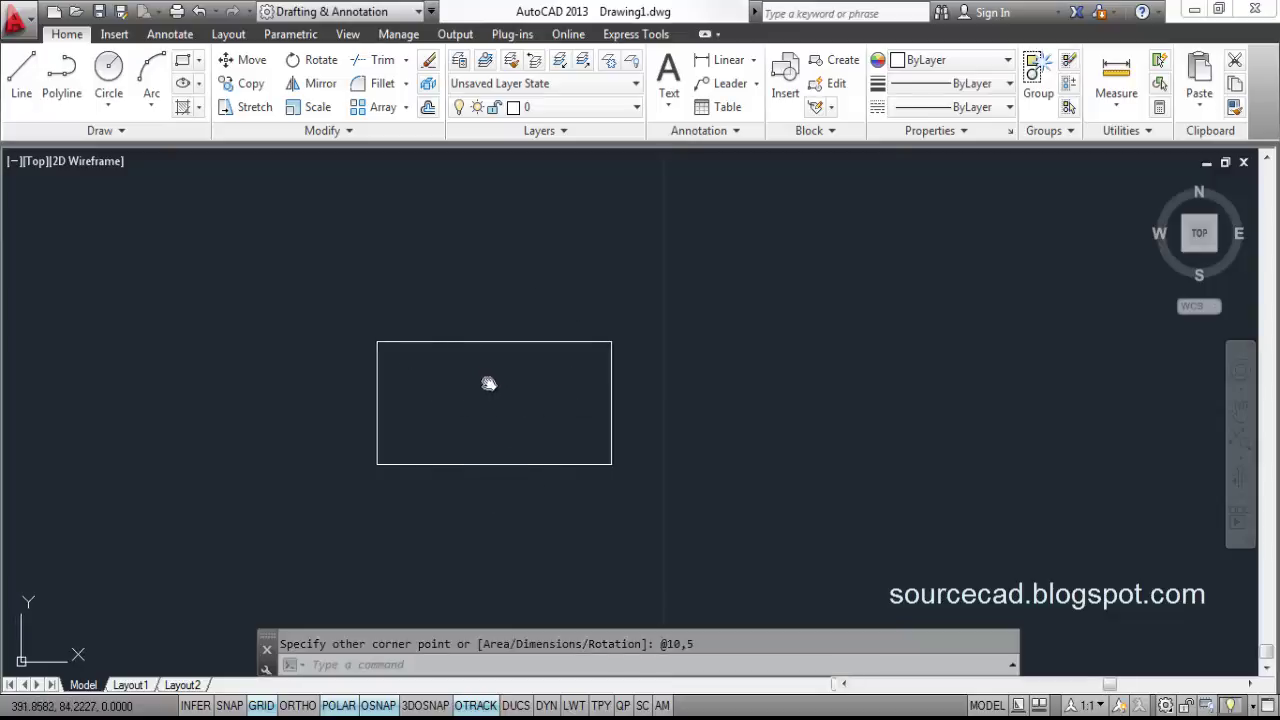
# Scale the rectangle by a factor of 2 from its lower-left corner.
pyautogui.moveTo(489, 383); pyautogui.dragTo(523, 385, button='middle')
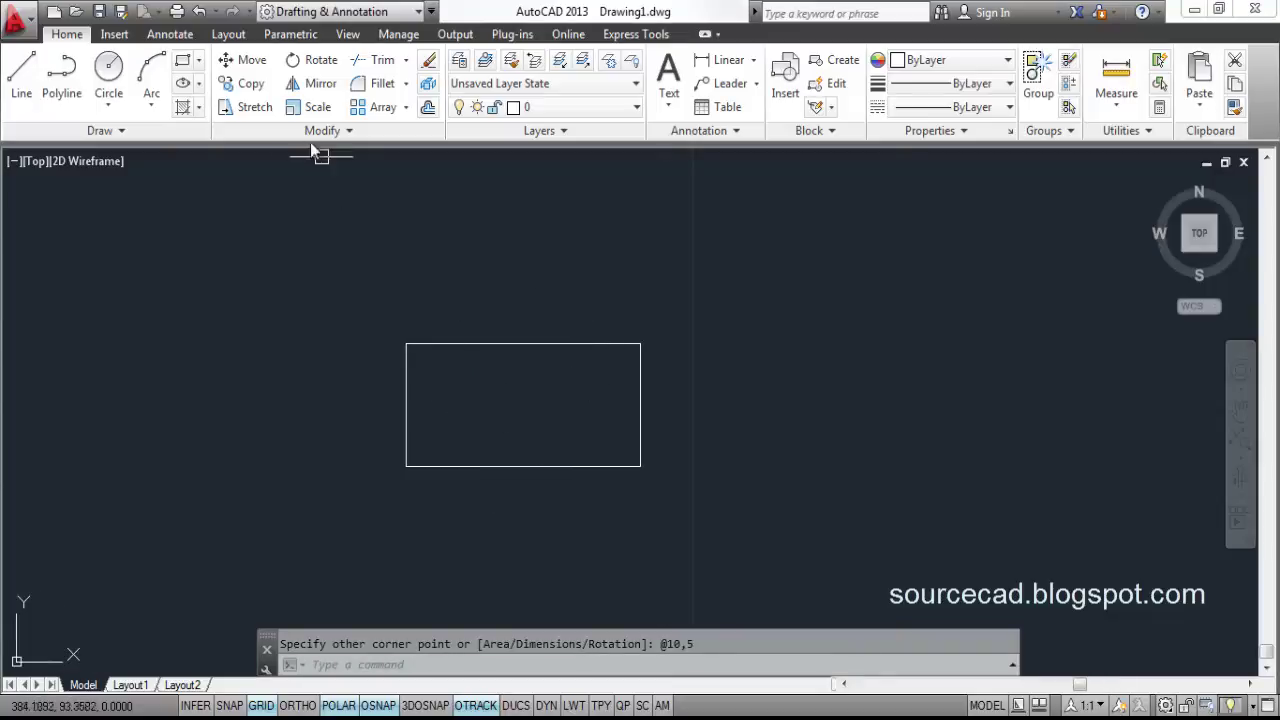
pyautogui.click(308, 108)
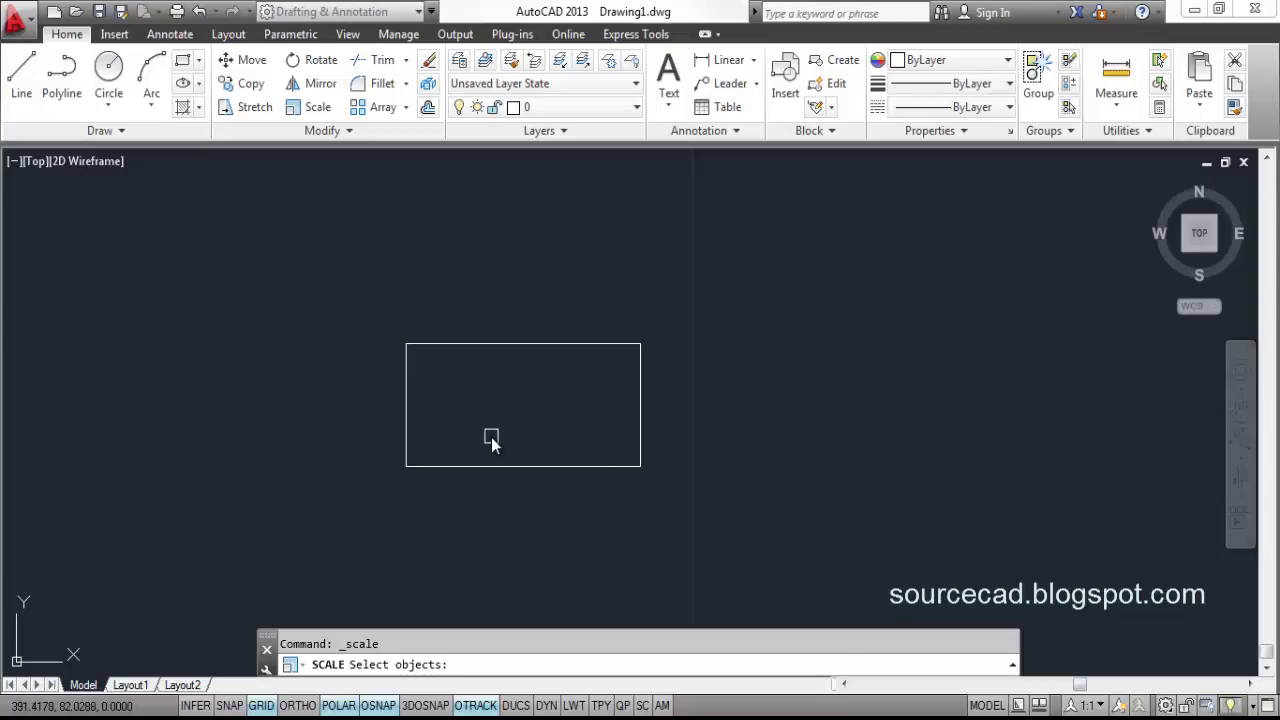
pyautogui.click(489, 345)
pyautogui.press('Return')
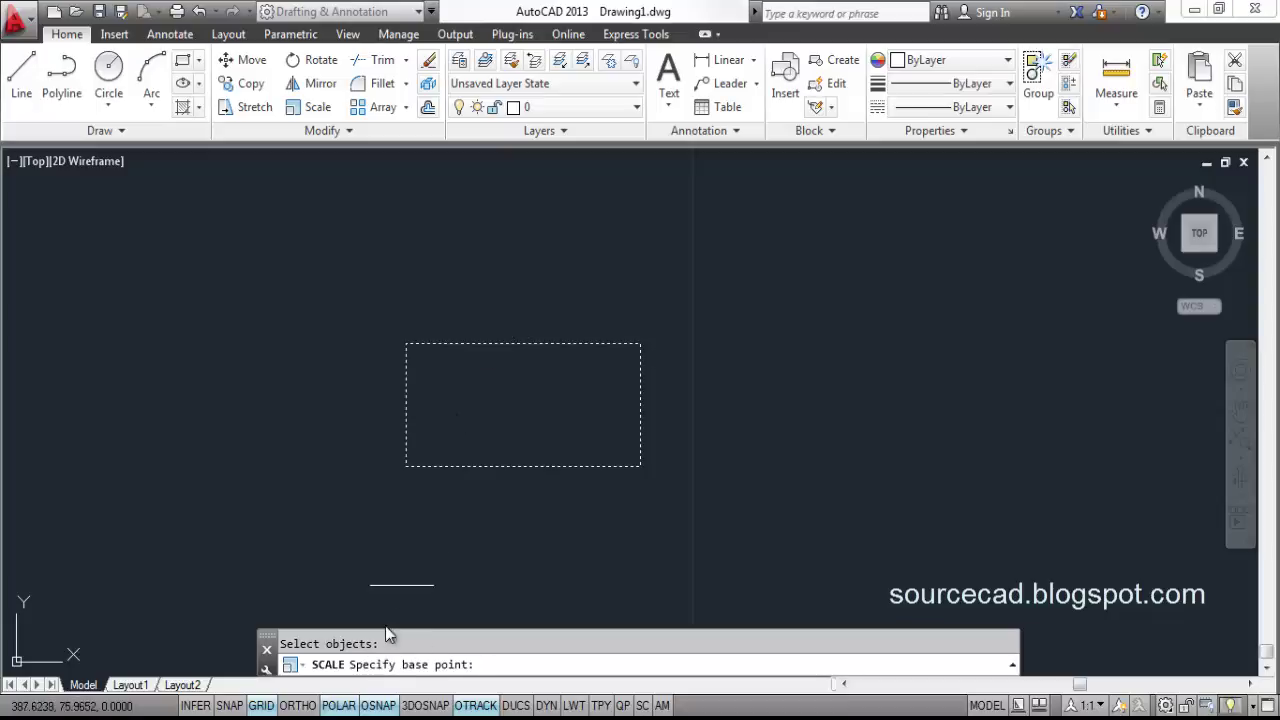
pyautogui.click(406, 465)
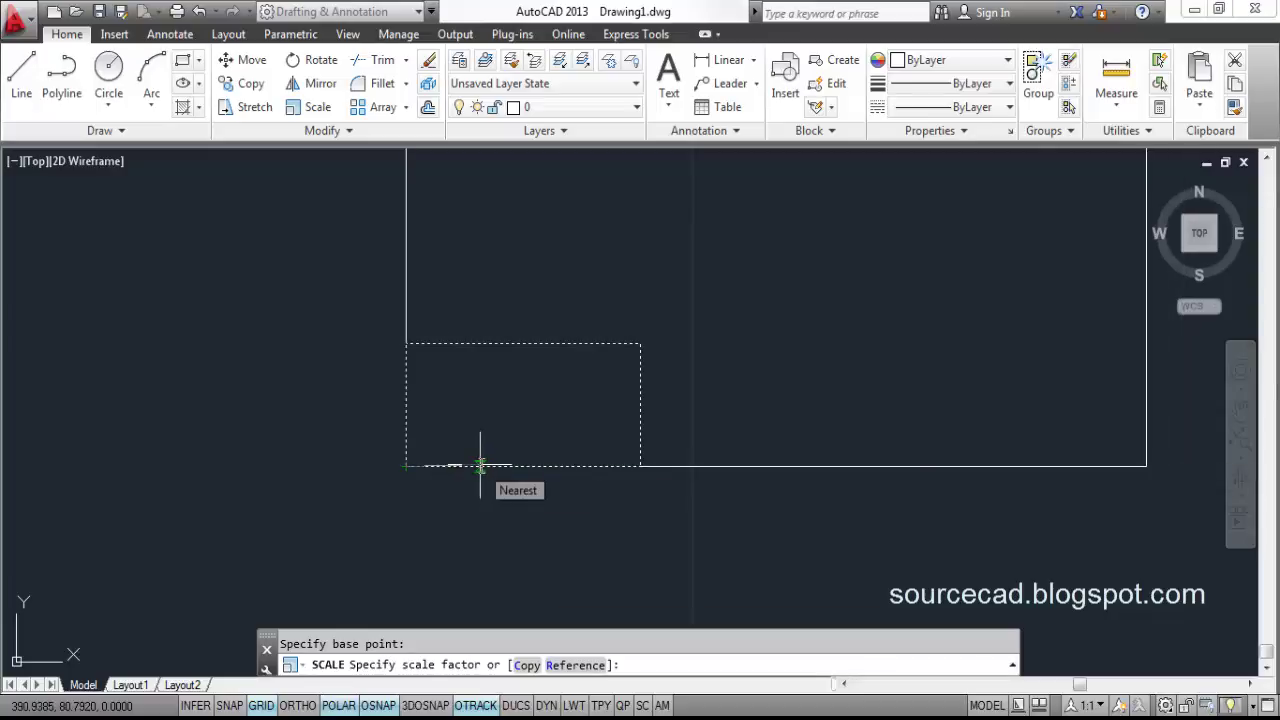
pyautogui.write('2')
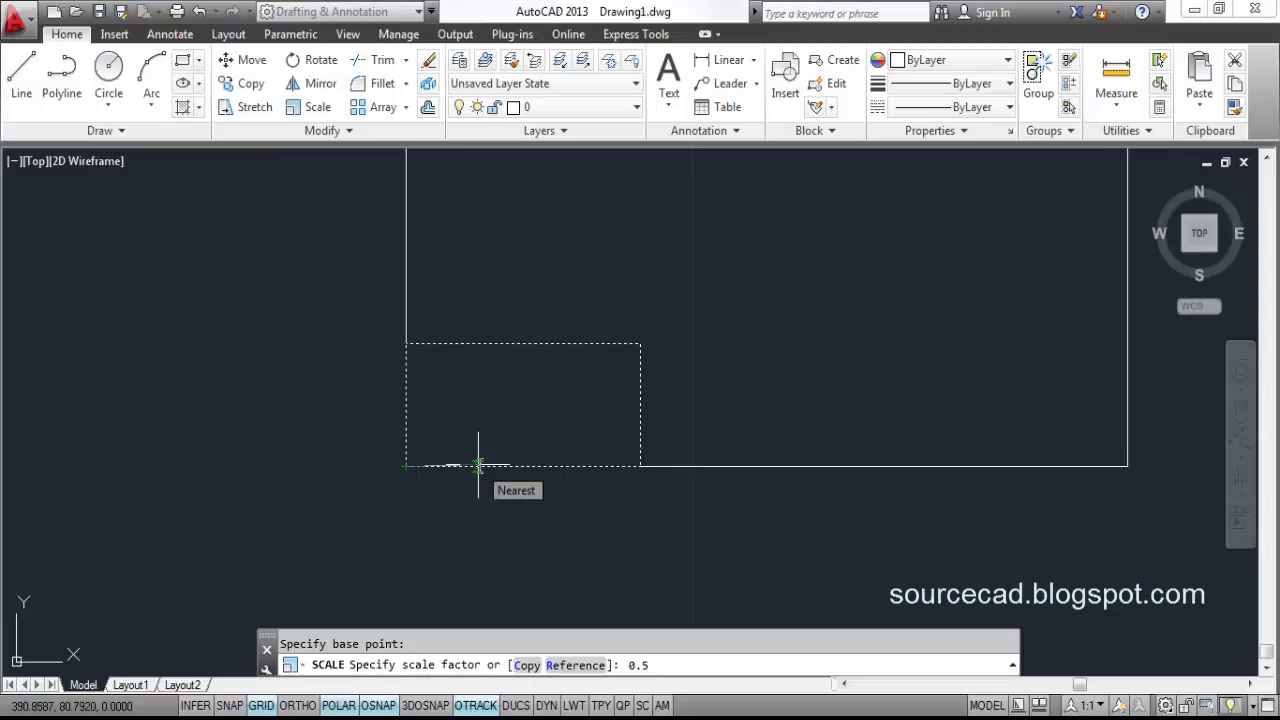
pyautogui.press('BackSpace')
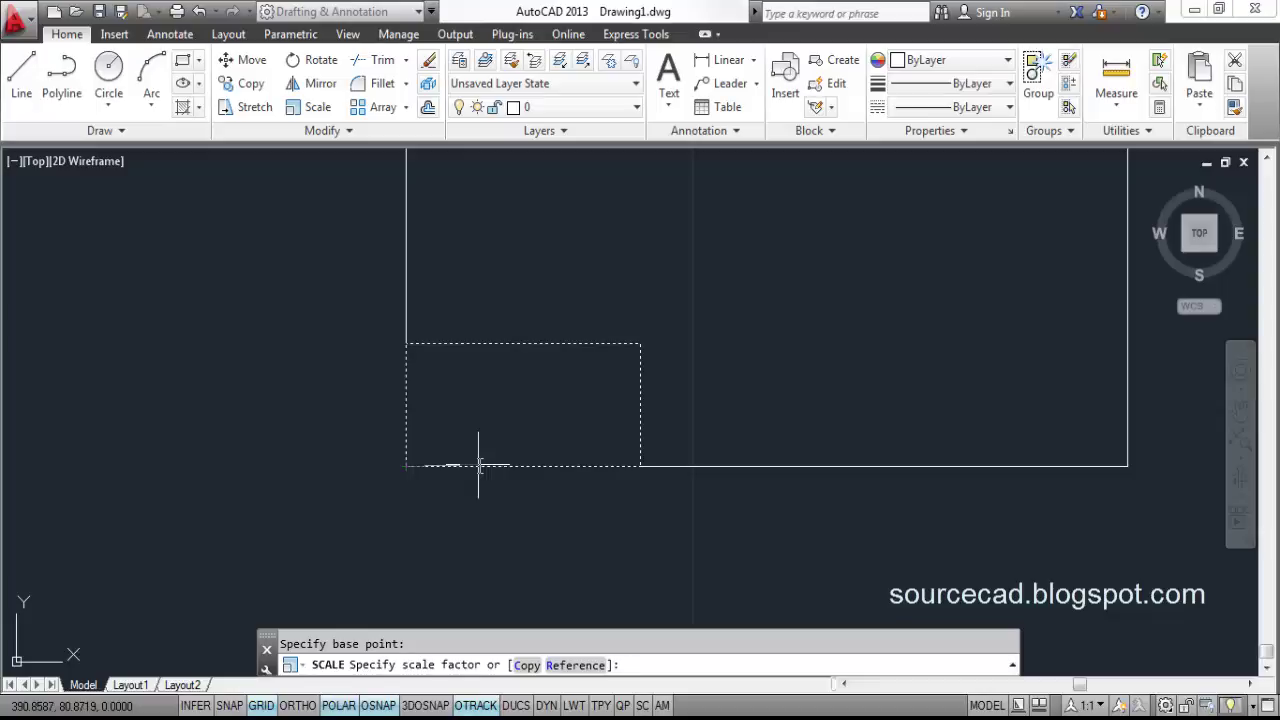
pyautogui.press('Return')
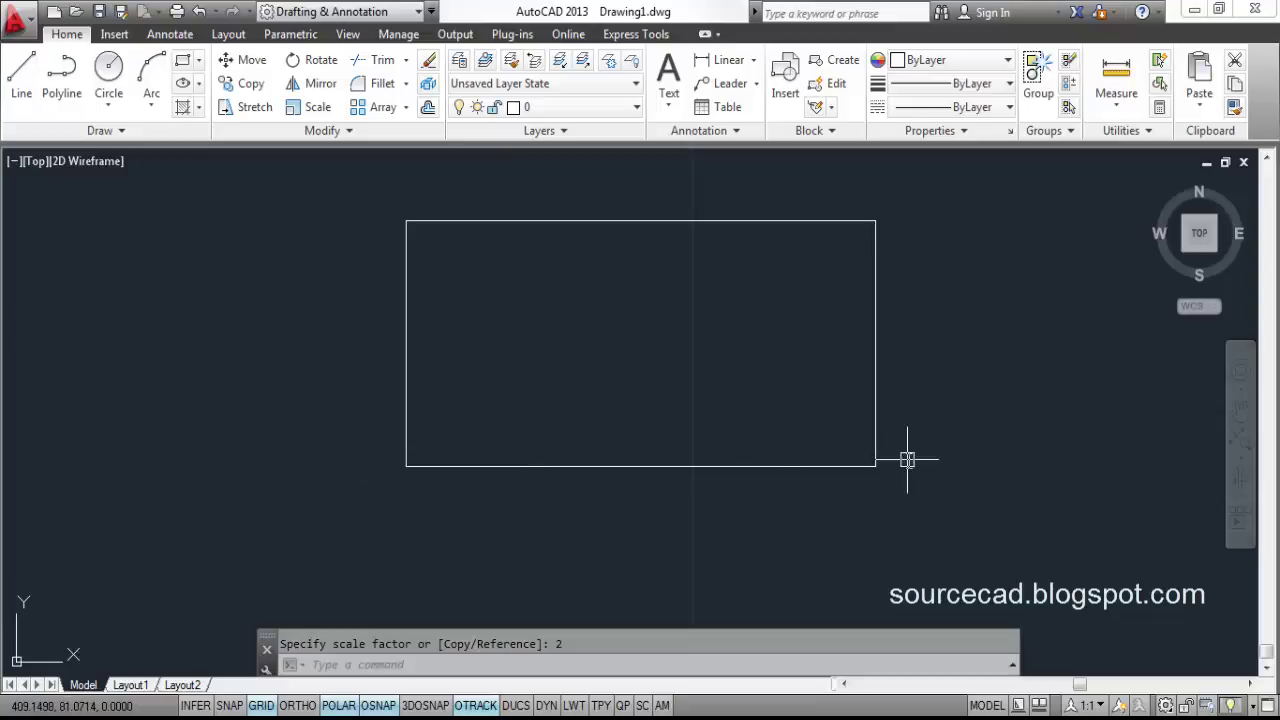
# Add linear dimensions for the rectangle's width below its bottom edge and its height beside its right edge.
pyautogui.moveTo(904, 333); pyautogui.dragTo(868, 382, button='middle')
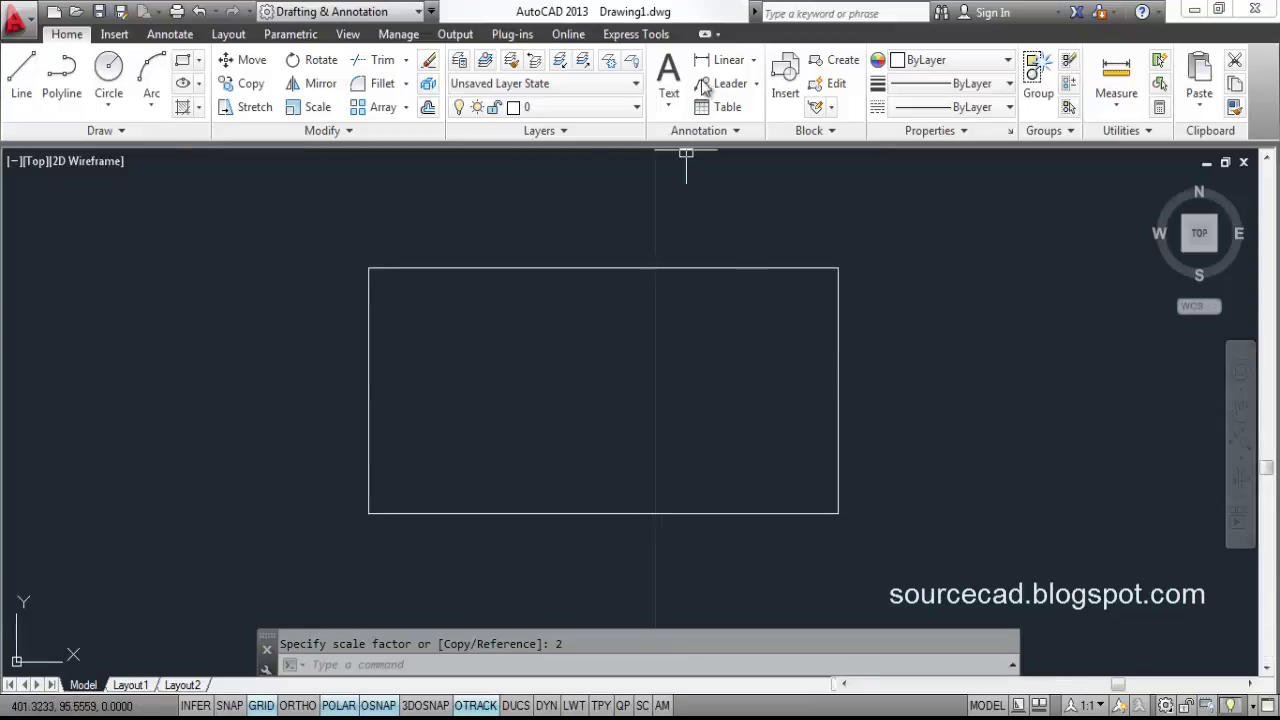
pyautogui.click(724, 60)
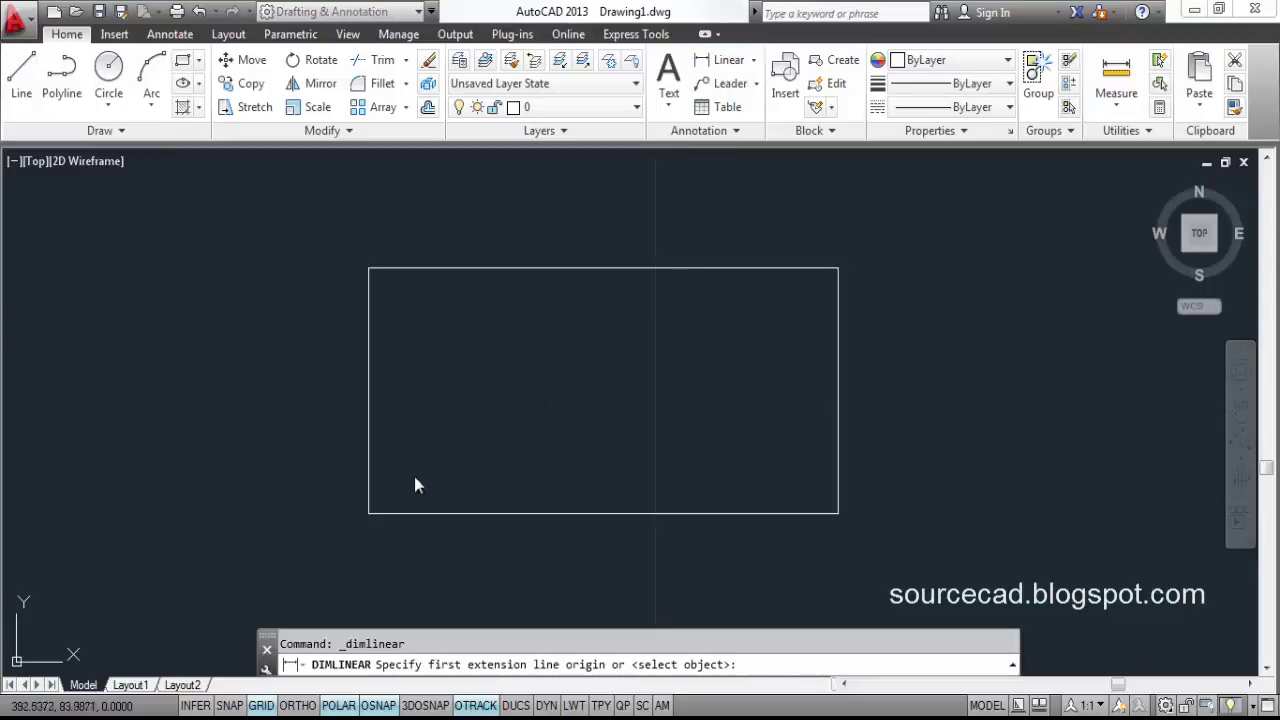
pyautogui.click(372, 518)
pyautogui.click(810, 540)
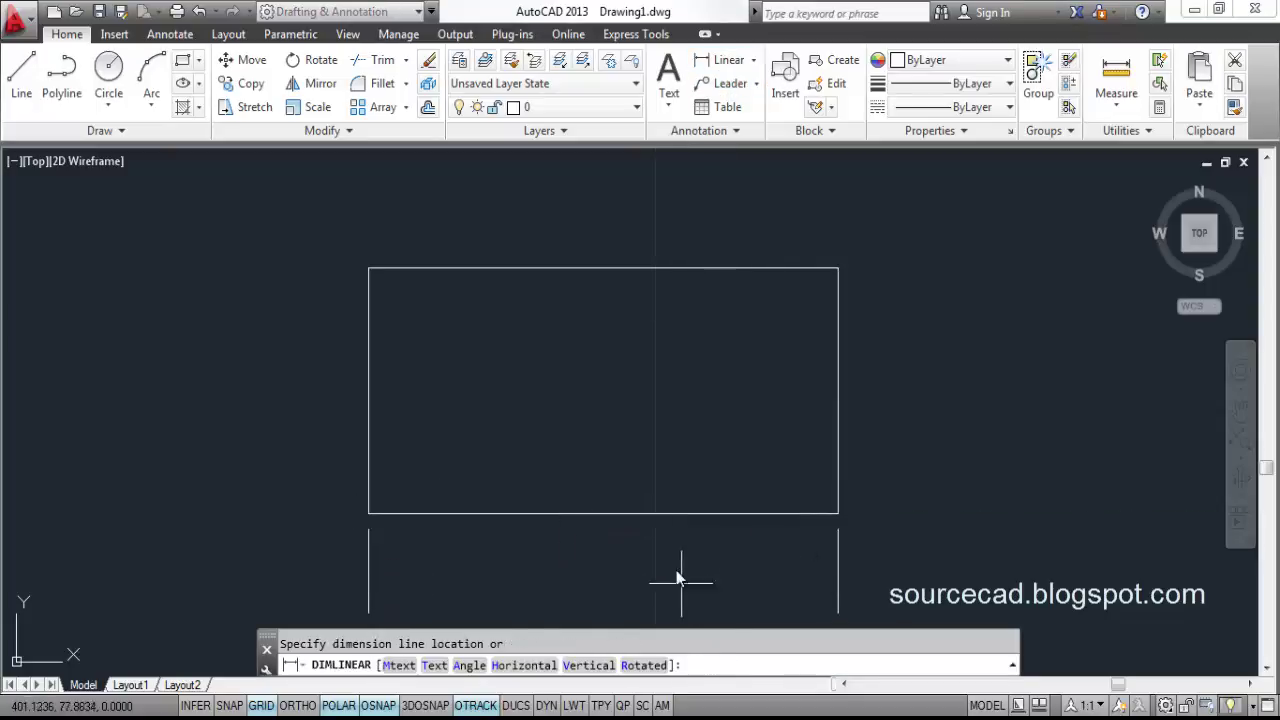
pyautogui.click(676, 564)
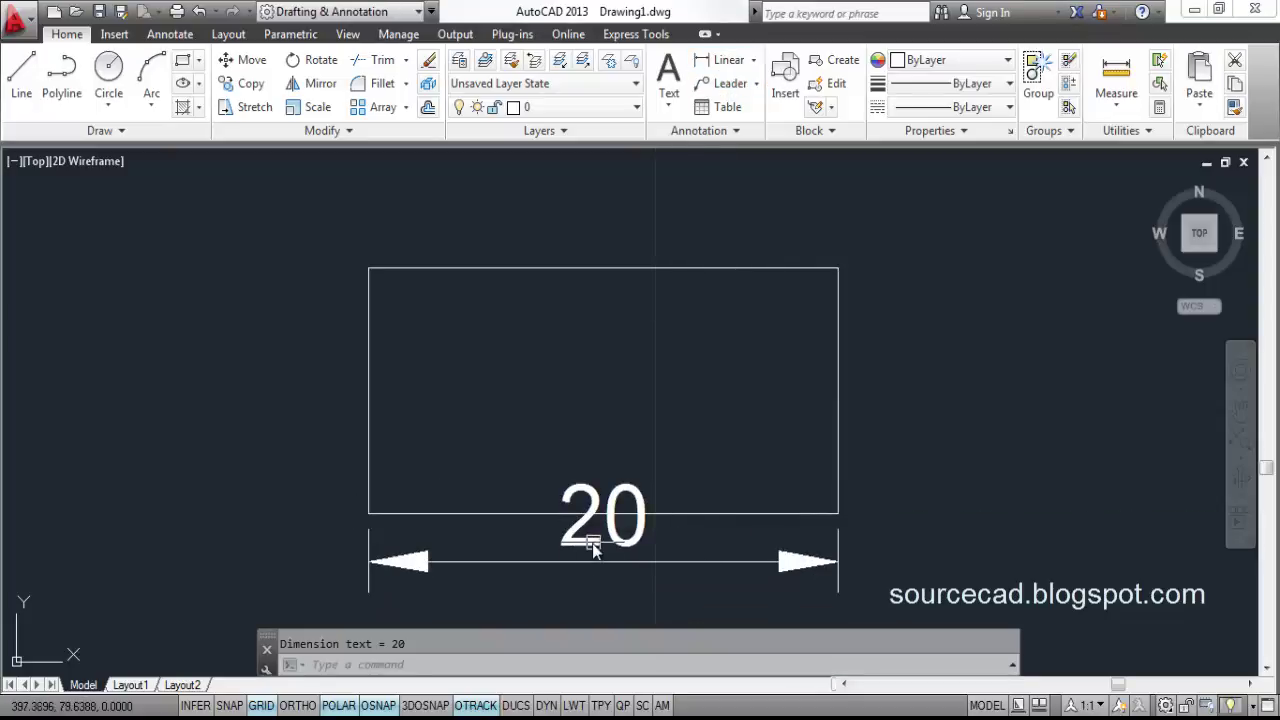
pyautogui.click(724, 60)
pyautogui.click(838, 268)
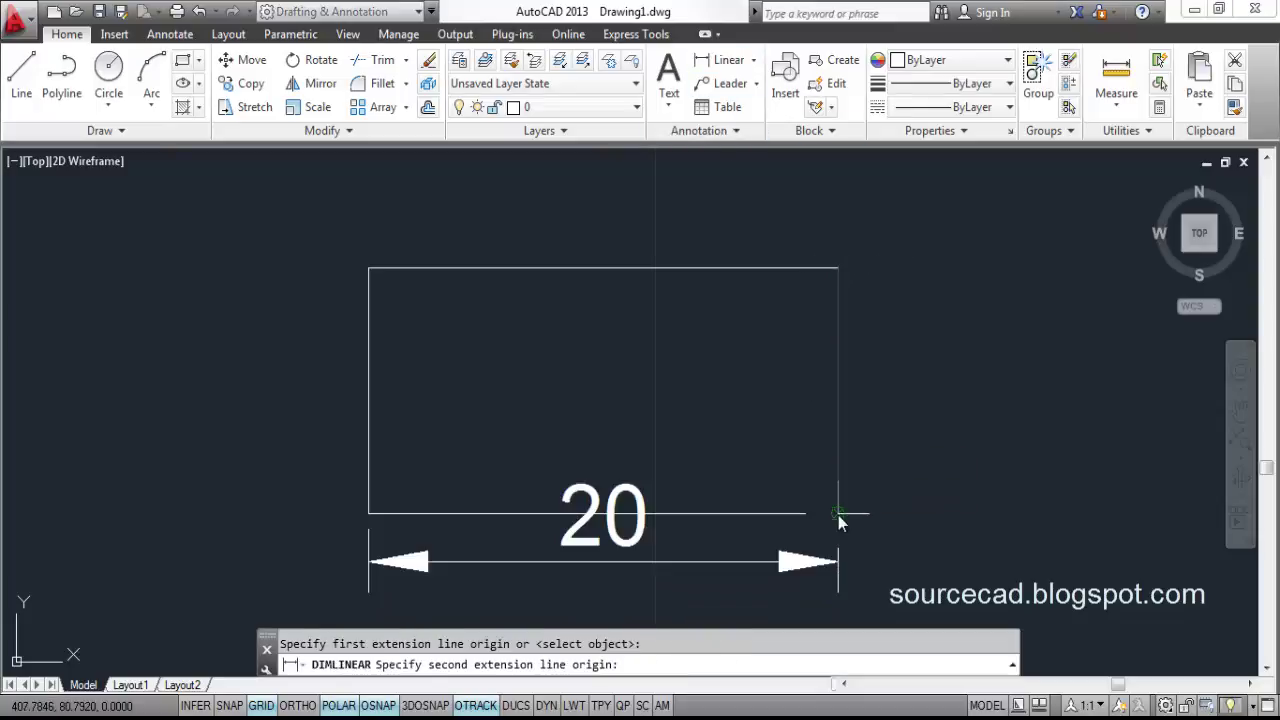
pyautogui.click(838, 513)
pyautogui.click(907, 418)
# Erase the width and height dimensions of the rectangle.
pyautogui.click(878, 376)
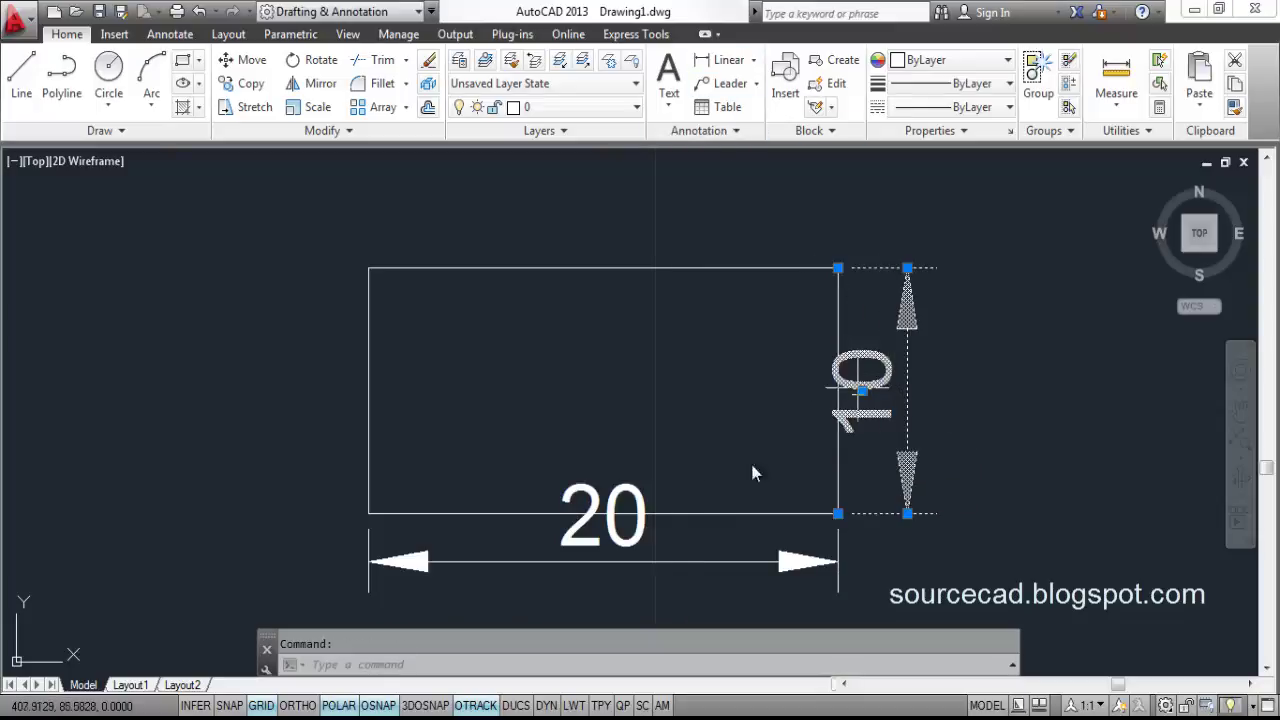
pyautogui.click(636, 530)
pyautogui.press('Delete')
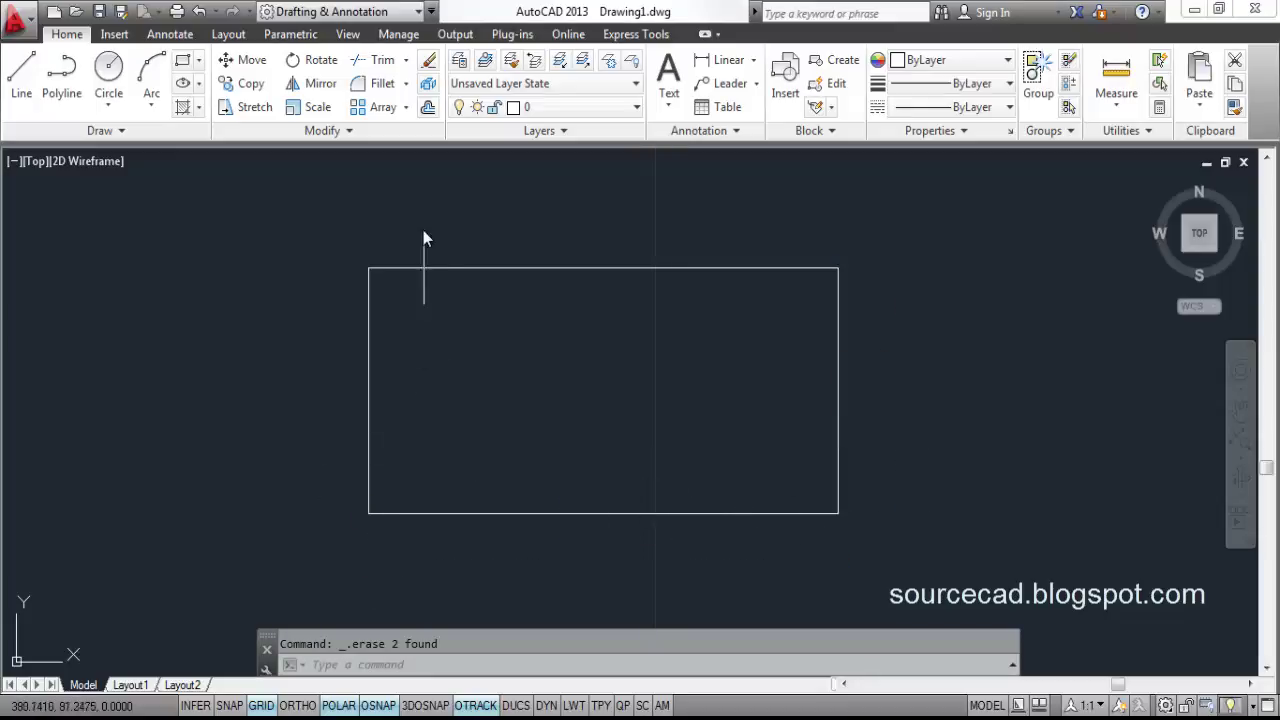
# Scale the rectangle with the Copy option by a factor of 0.5 from its lower-left corner.
pyautogui.click(320, 107)
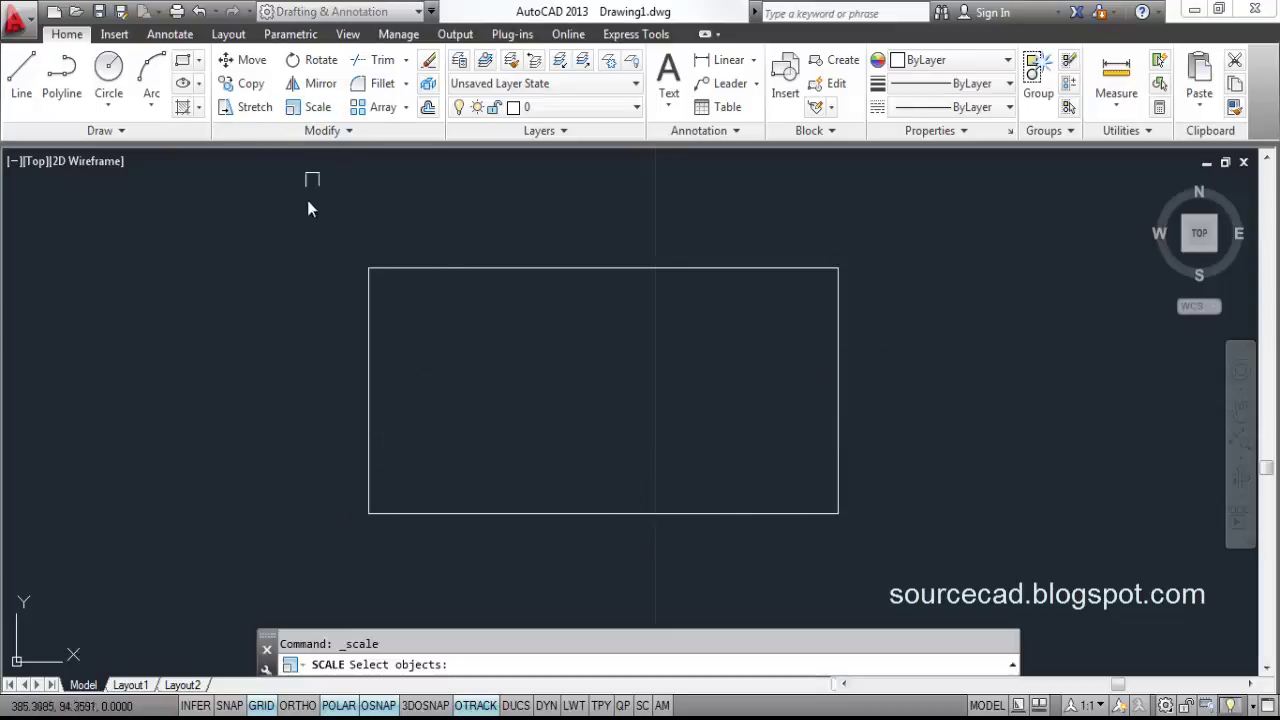
pyautogui.click(472, 267)
pyautogui.press('Return')
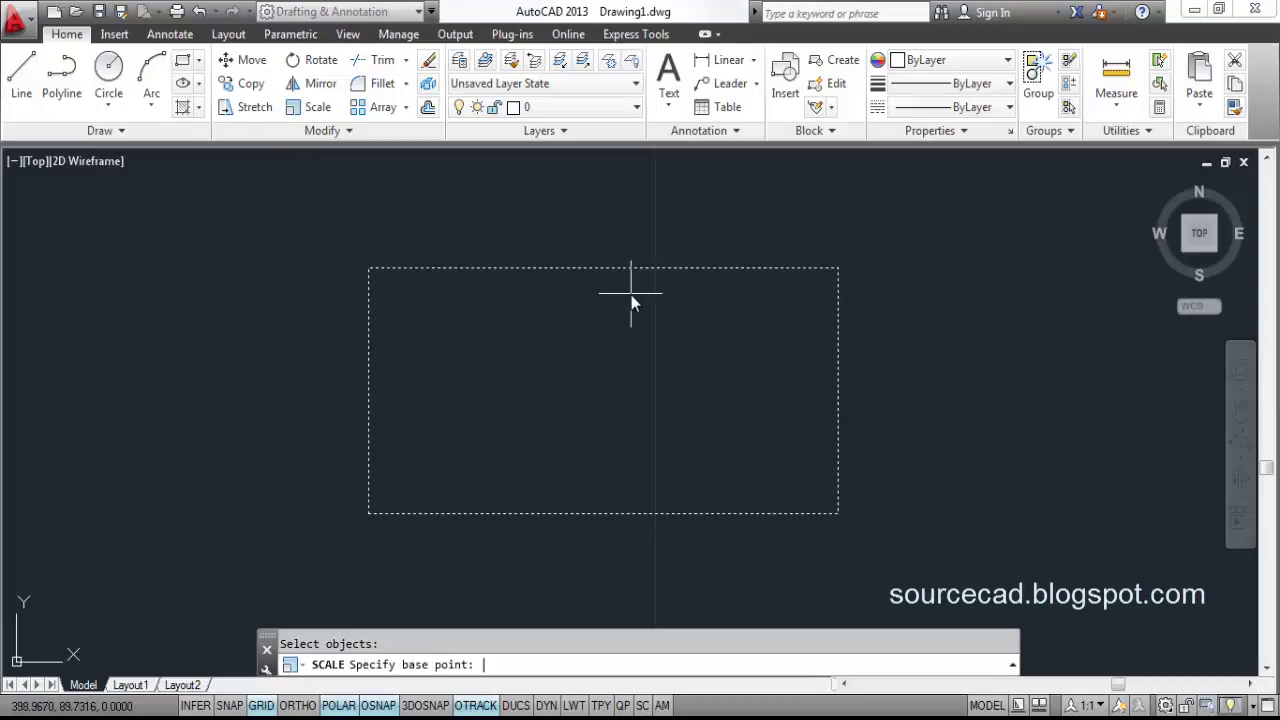
pyautogui.click(367, 514)
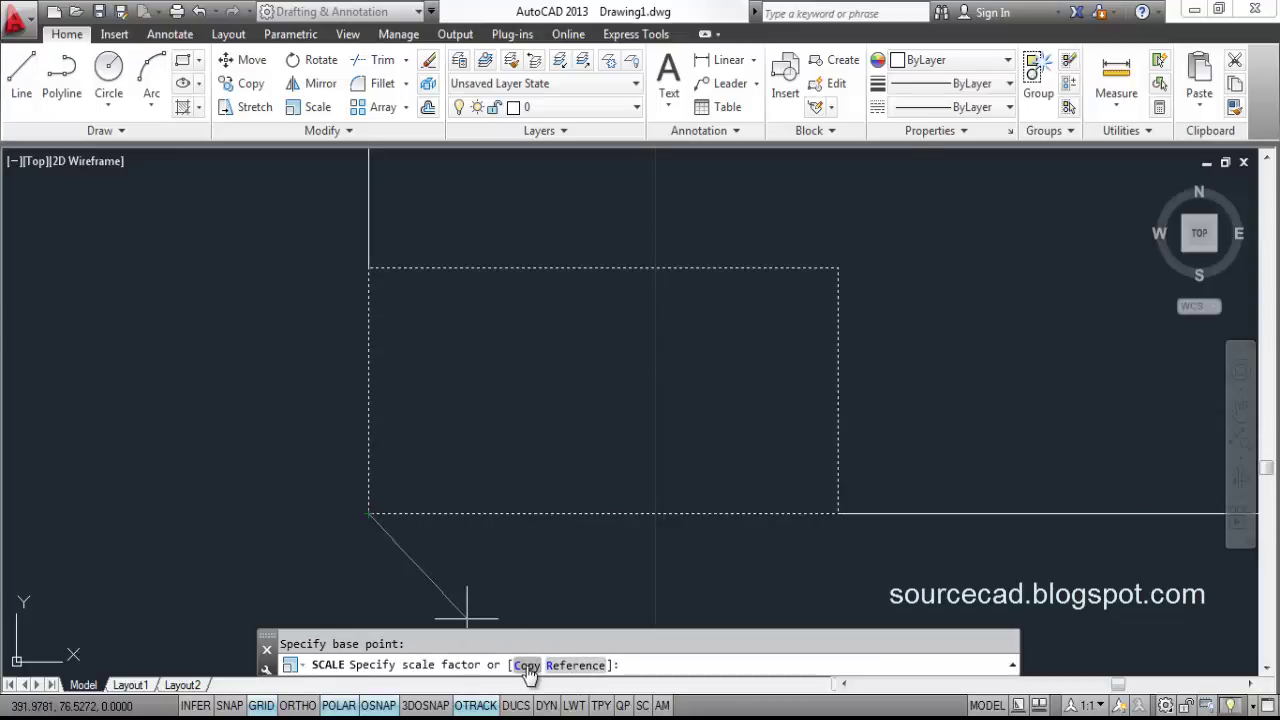
pyautogui.click(527, 667)
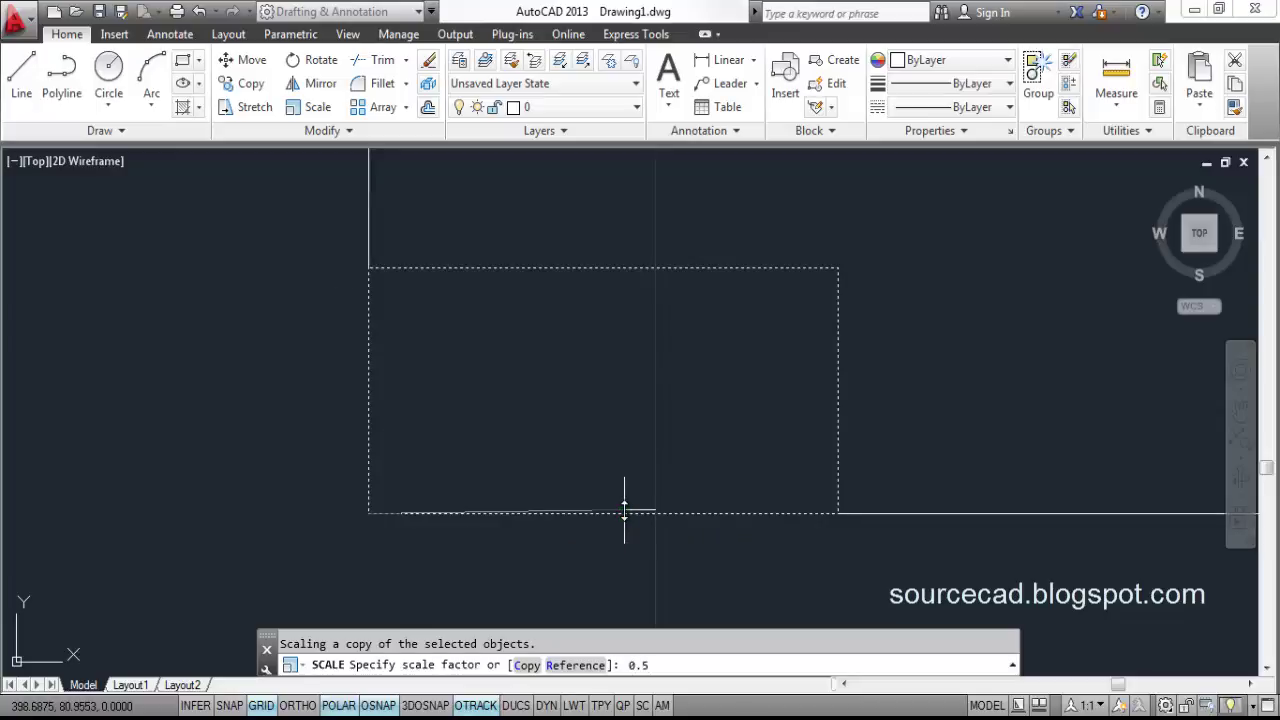
pyautogui.press('Return')
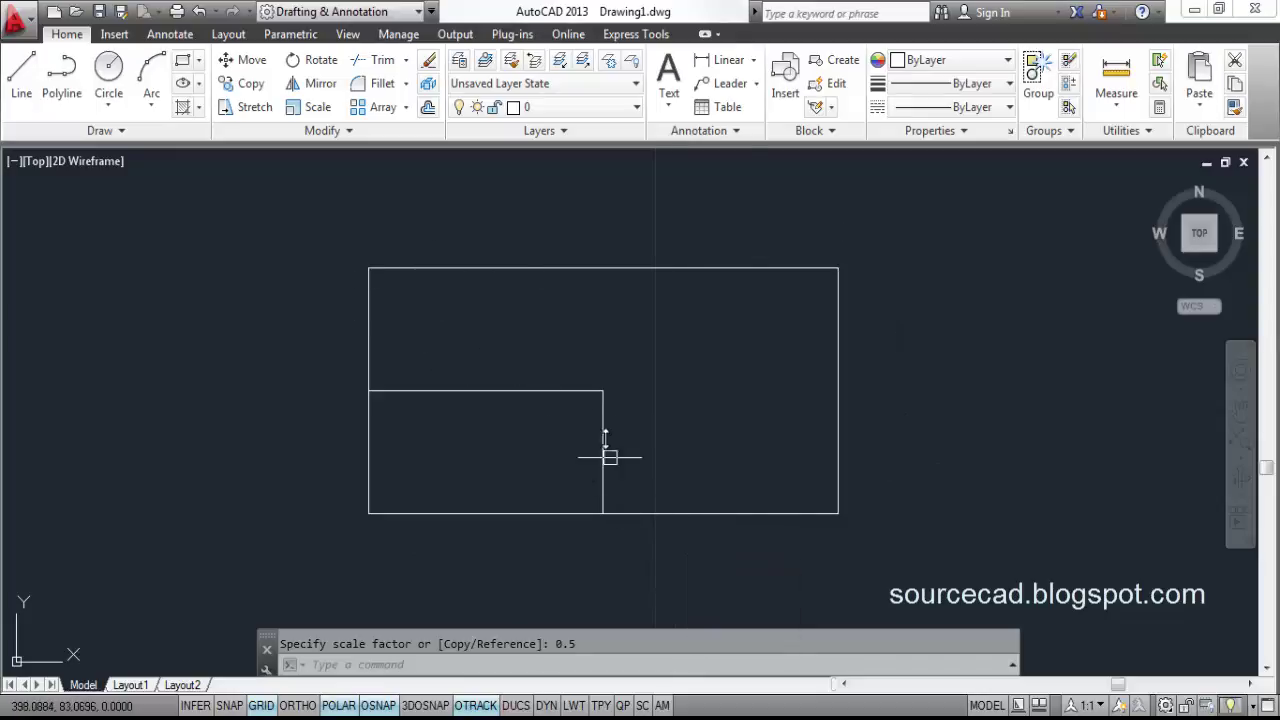
# Erase the large rectangle and its smaller scaled copy.
pyautogui.click(559, 388)
pyautogui.click(645, 268)
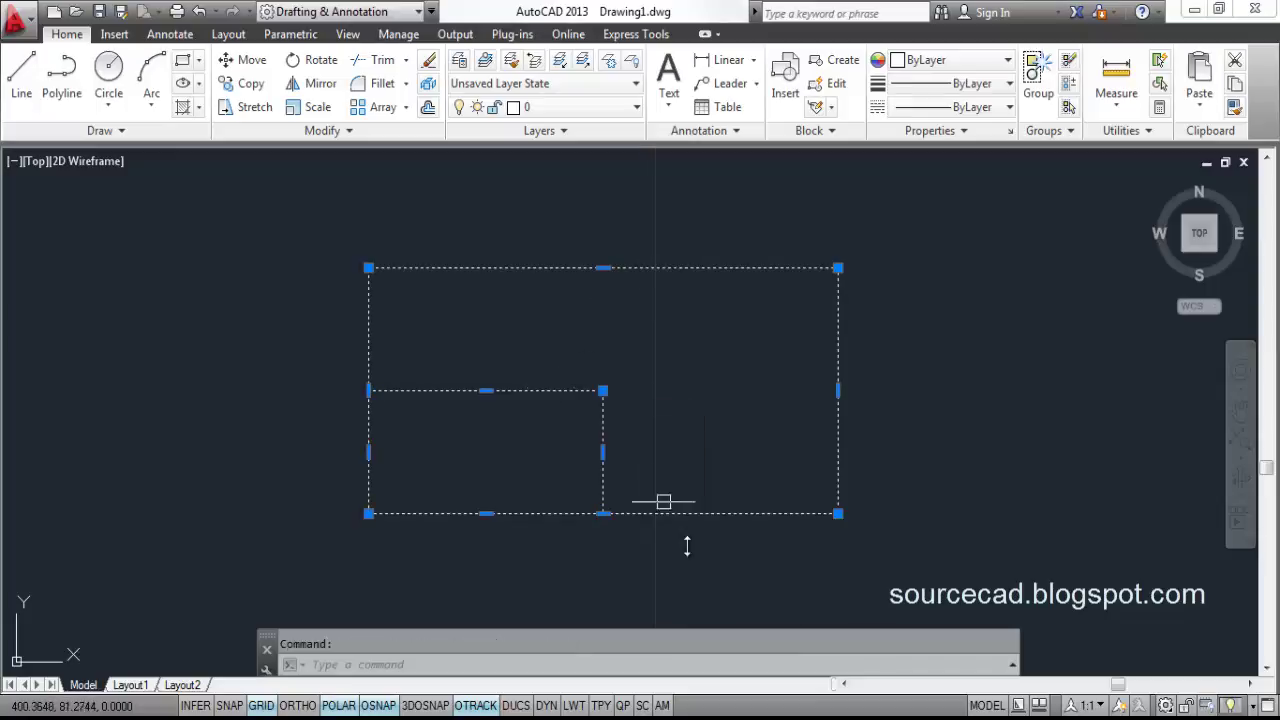
pyautogui.press('Delete')
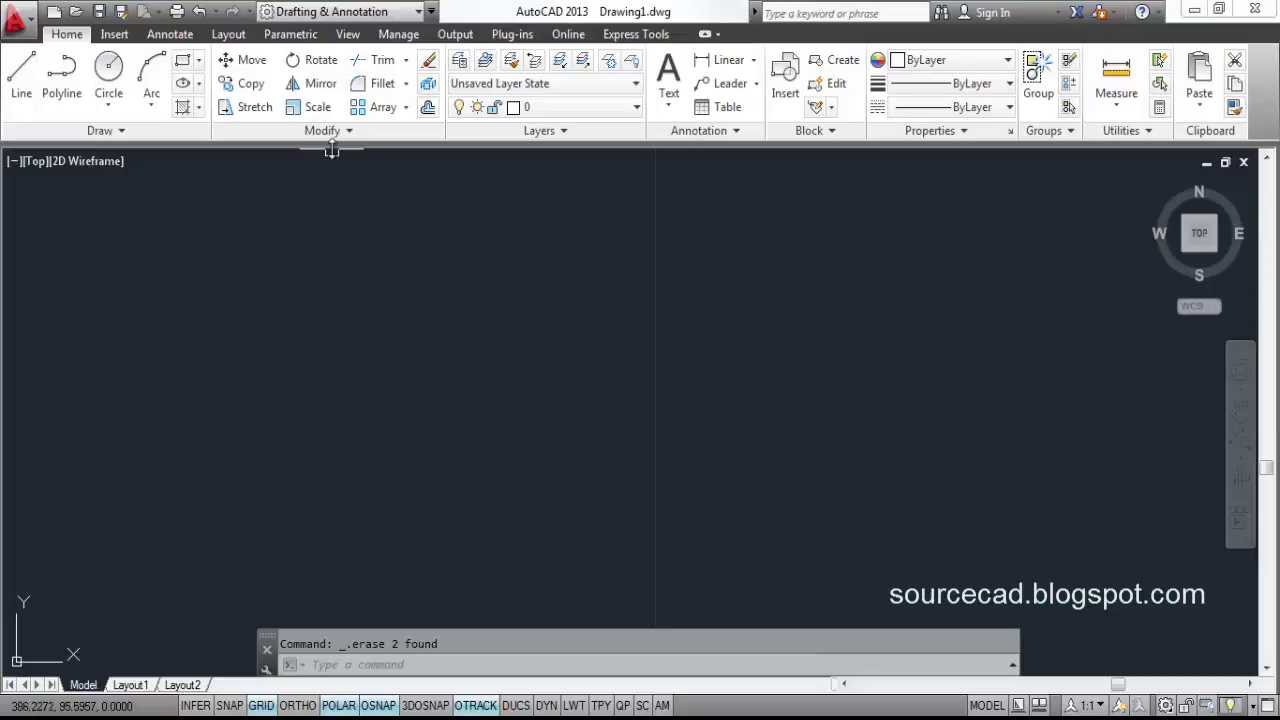
# Draw a freehand-sized rectangle and a separate horizontal line below it, starting near its left edge and running slightly past its right edge.
pyautogui.click(183, 60)
pyautogui.click(371, 399)
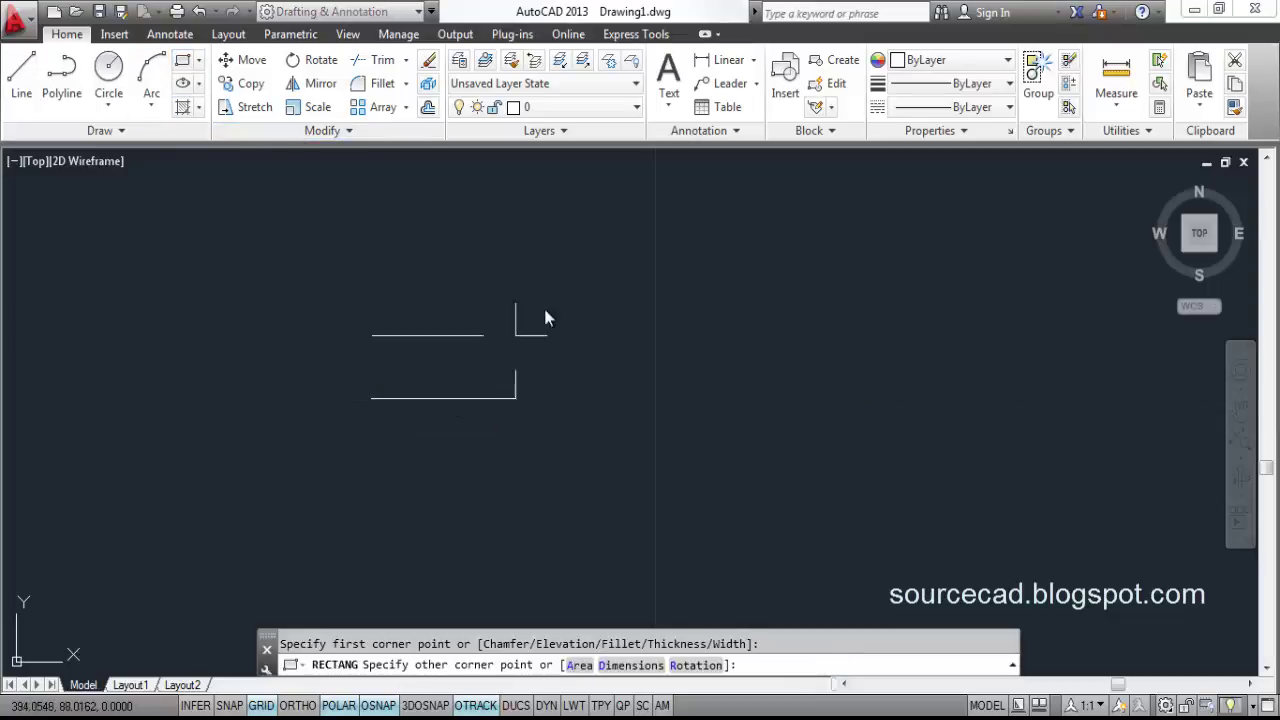
pyautogui.click(578, 256)
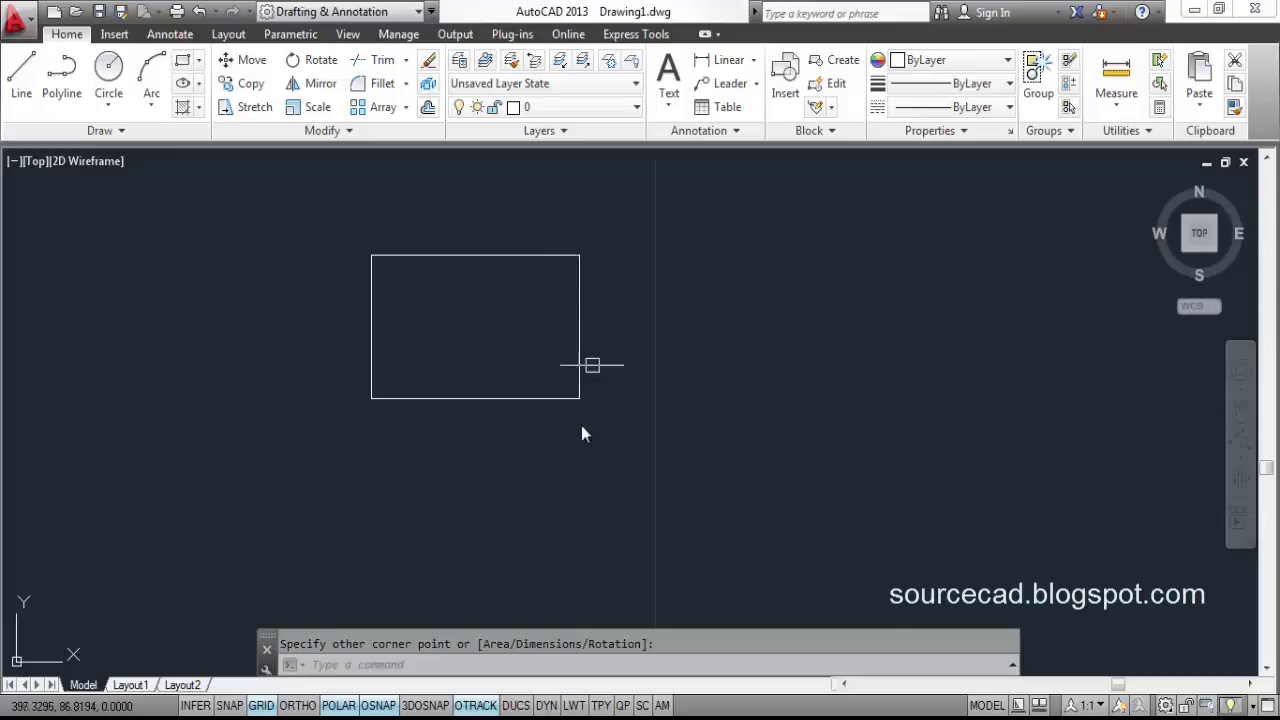
pyautogui.click(21, 72)
pyautogui.click(373, 459)
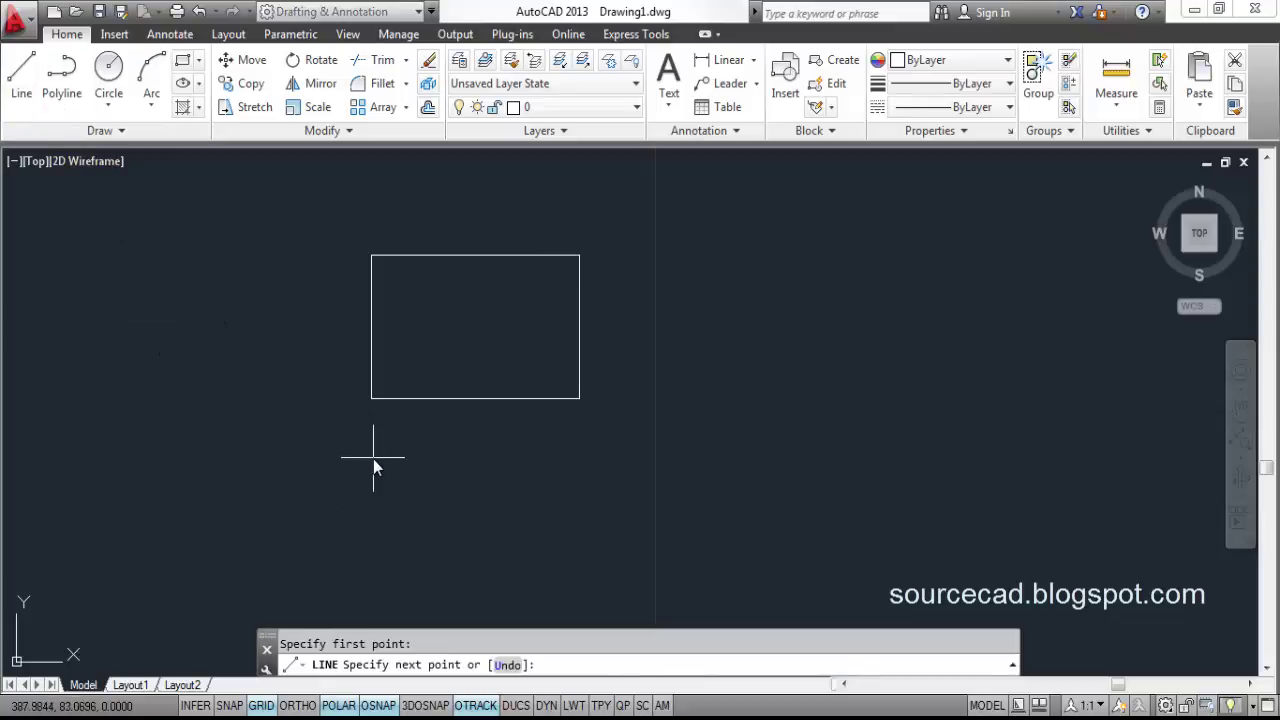
pyautogui.click(637, 458)
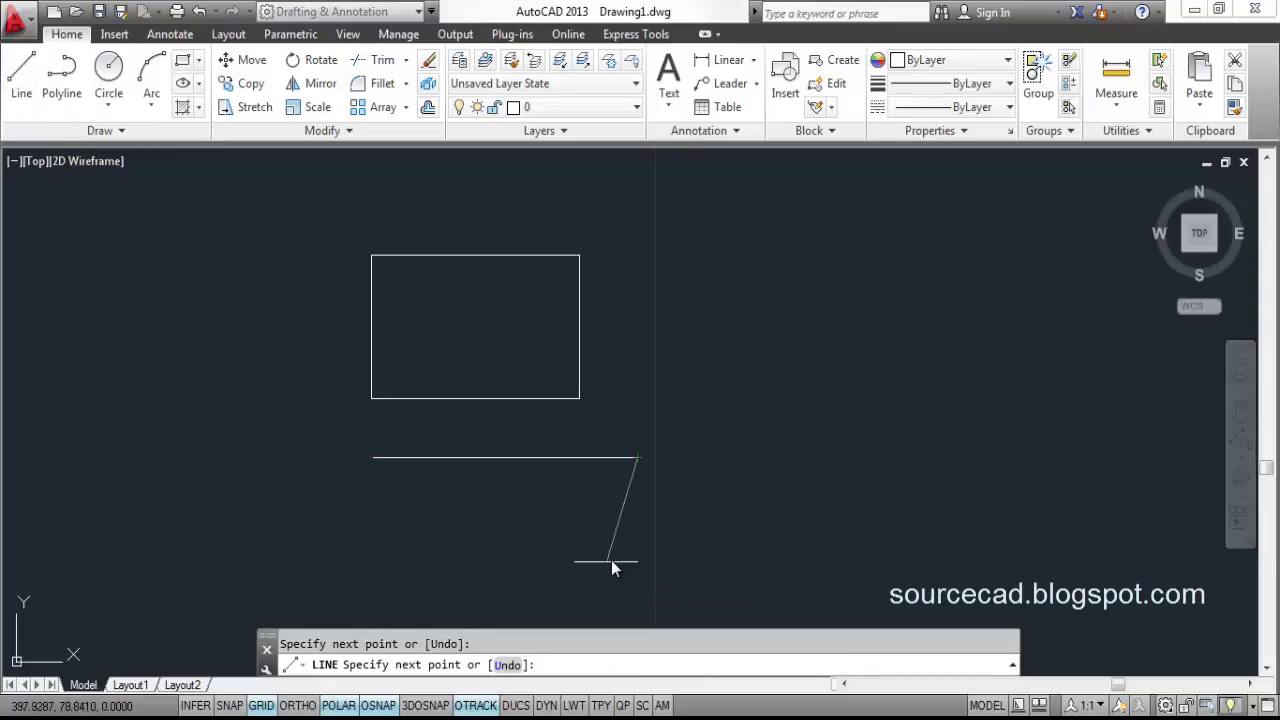
pyautogui.press('Return')
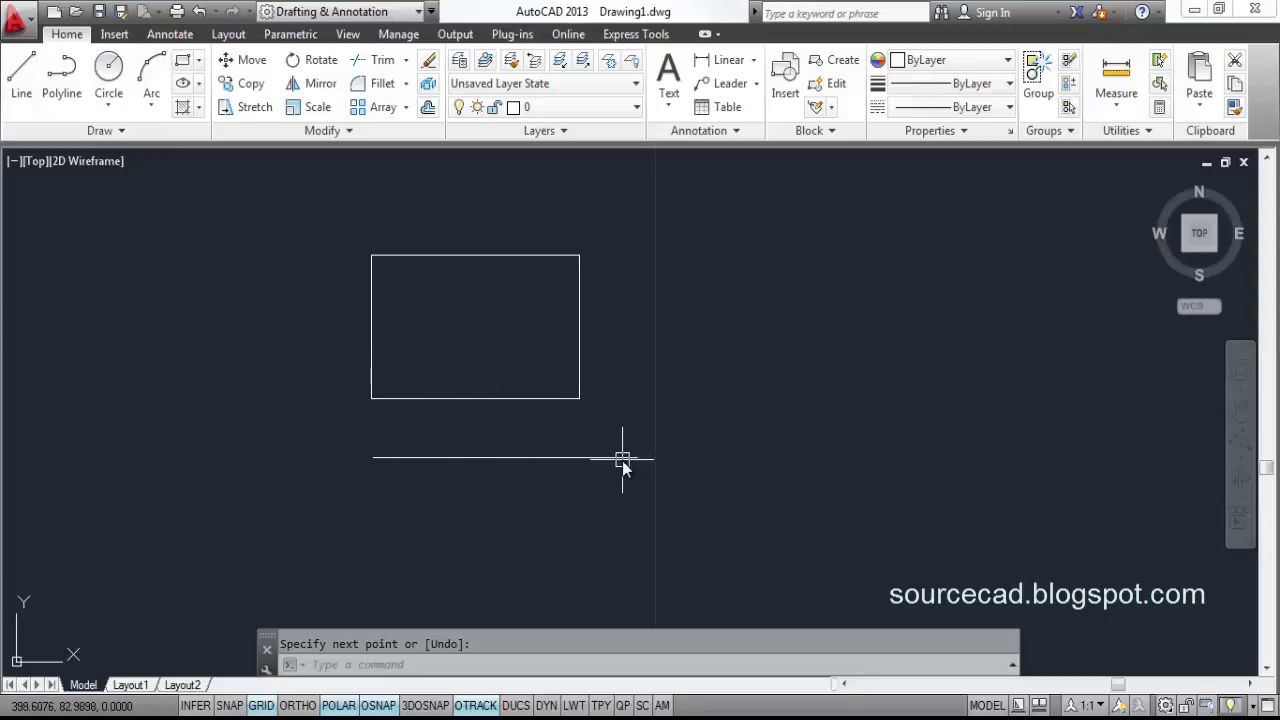
# Scale the rectangle from its lower-left corner with the Reference option, using its bottom edge as reference length and matching the line's length.
pyautogui.click(308, 107)
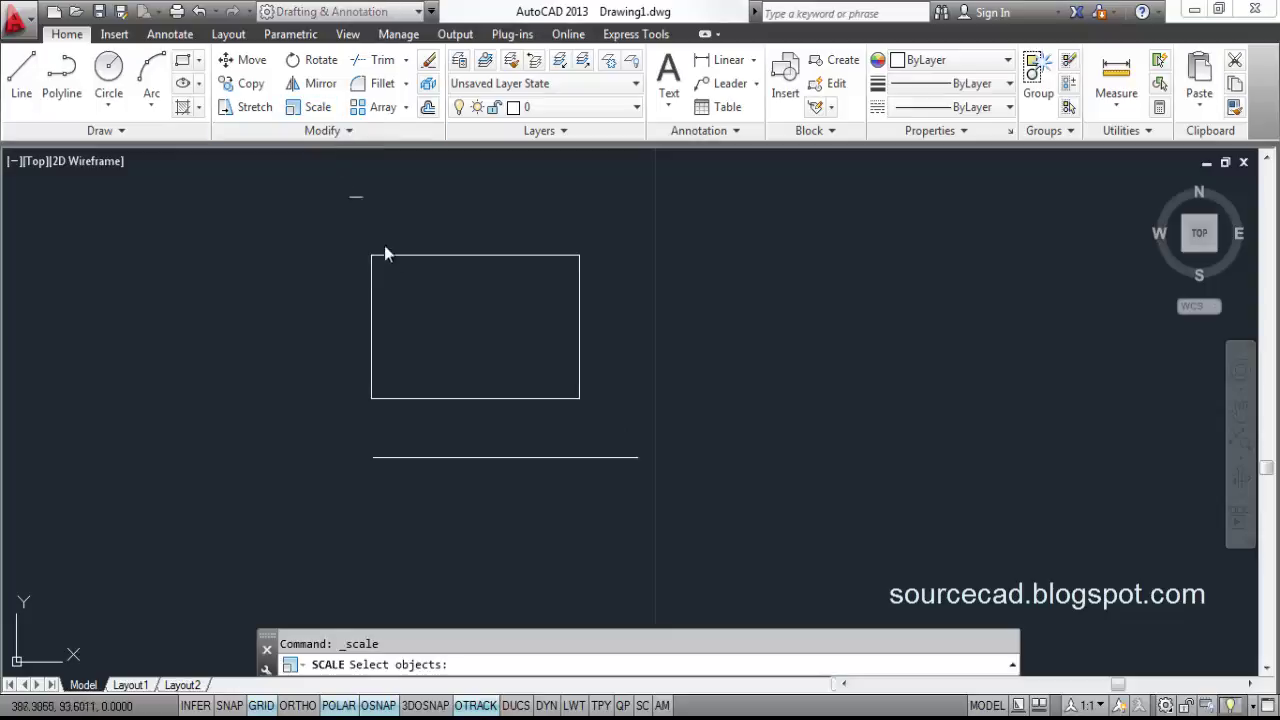
pyautogui.click(486, 261)
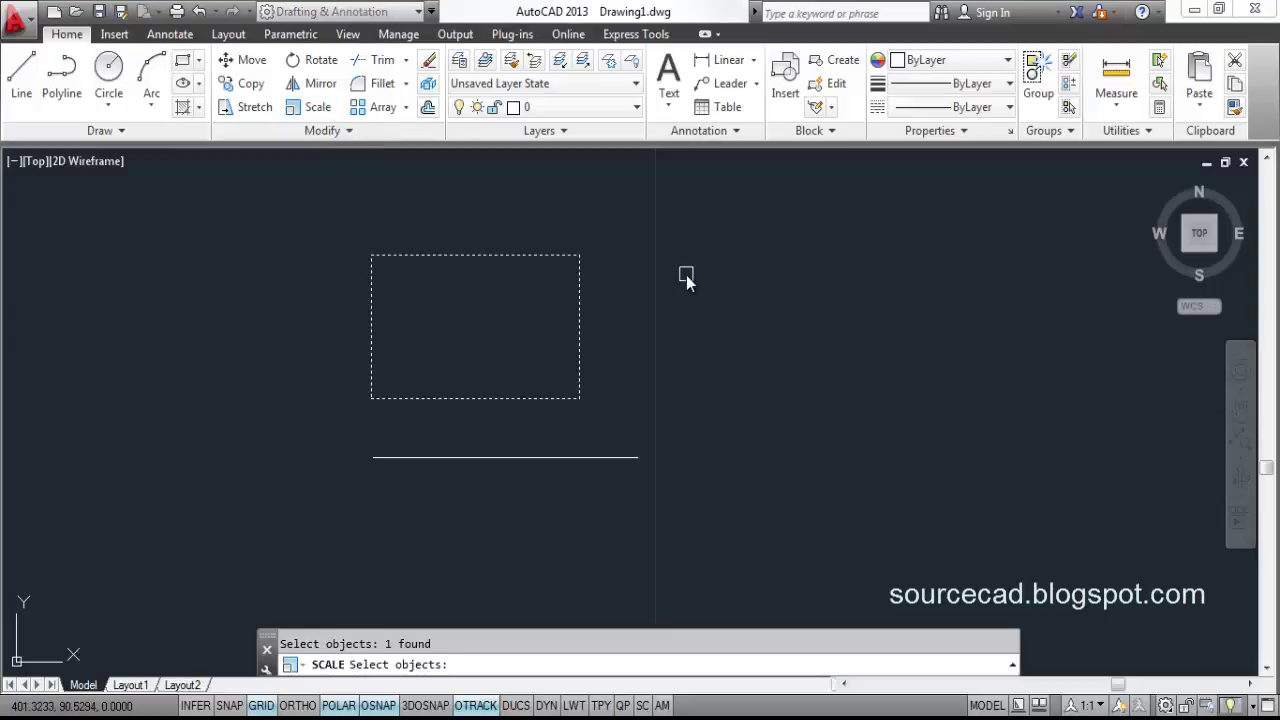
pyautogui.press('Return')
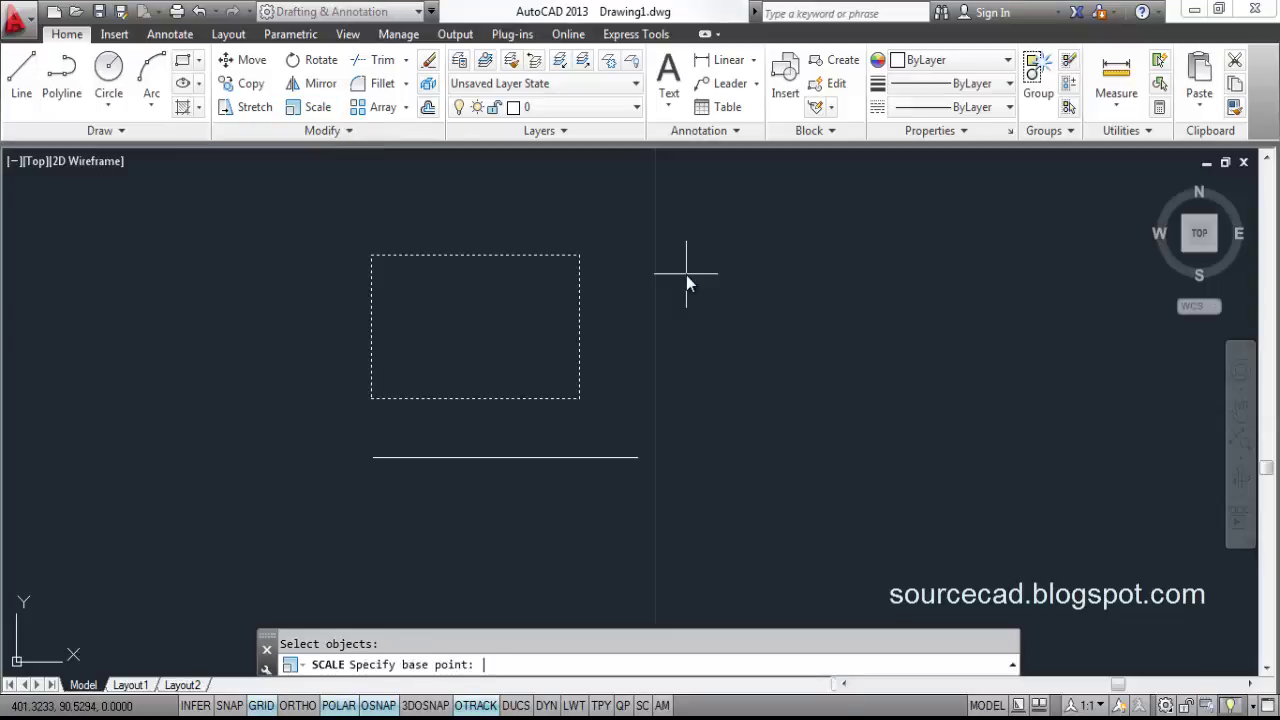
pyautogui.click(371, 398)
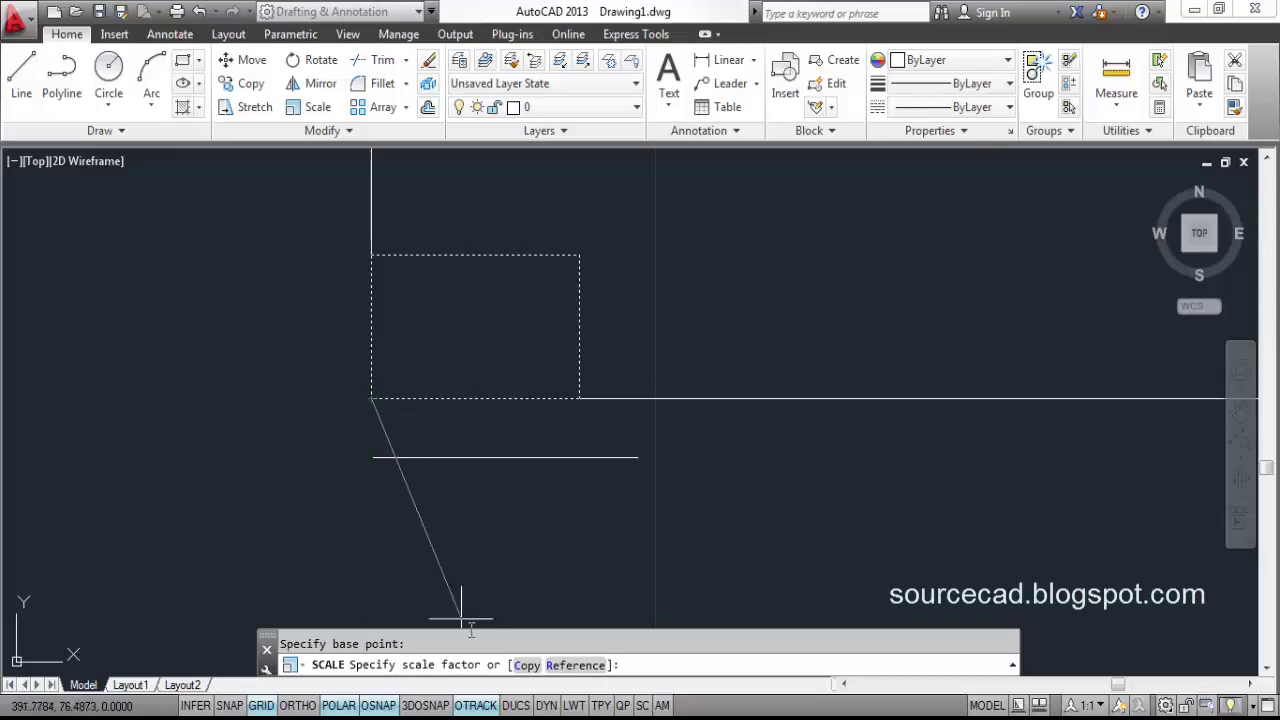
pyautogui.click(565, 665)
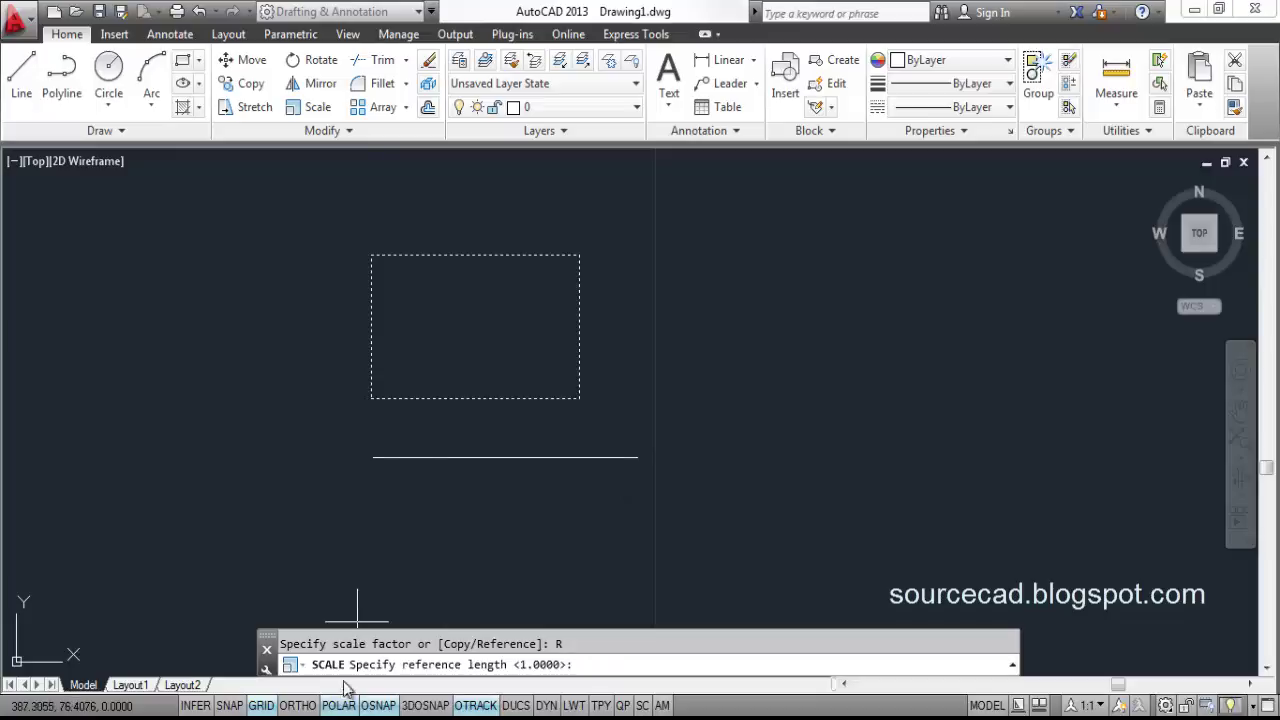
pyautogui.click(371, 398)
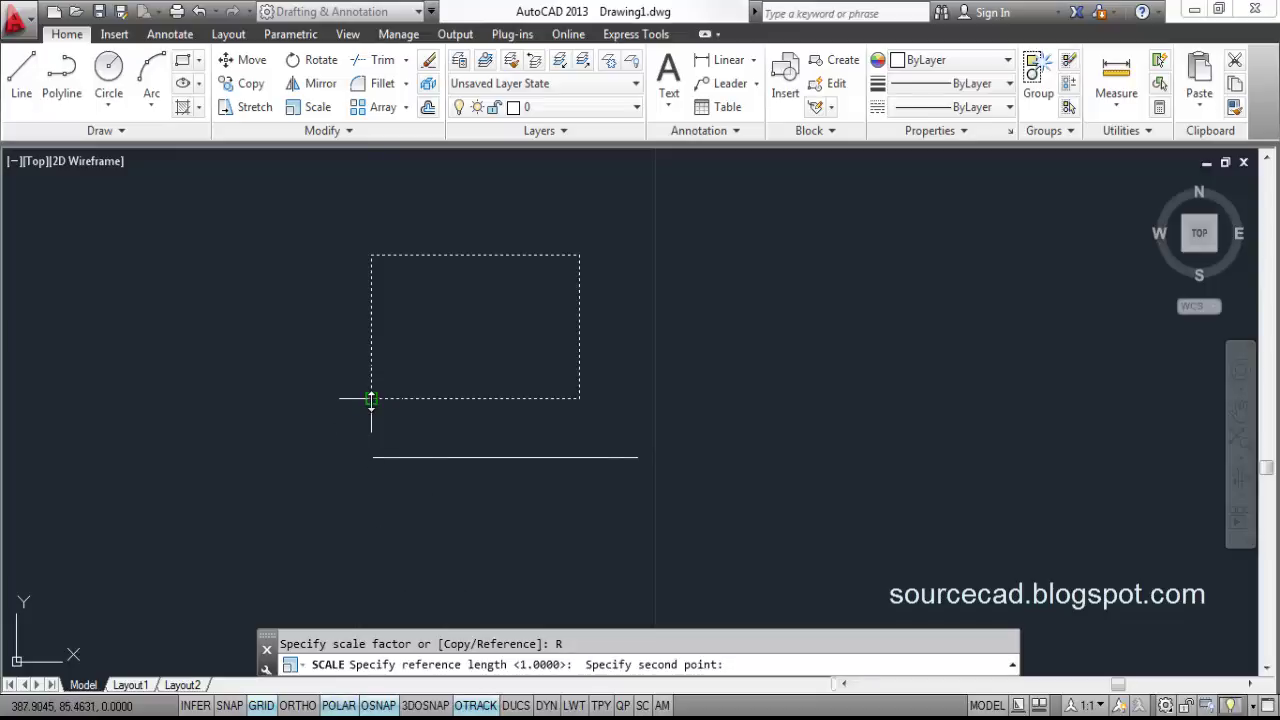
pyautogui.click(580, 399)
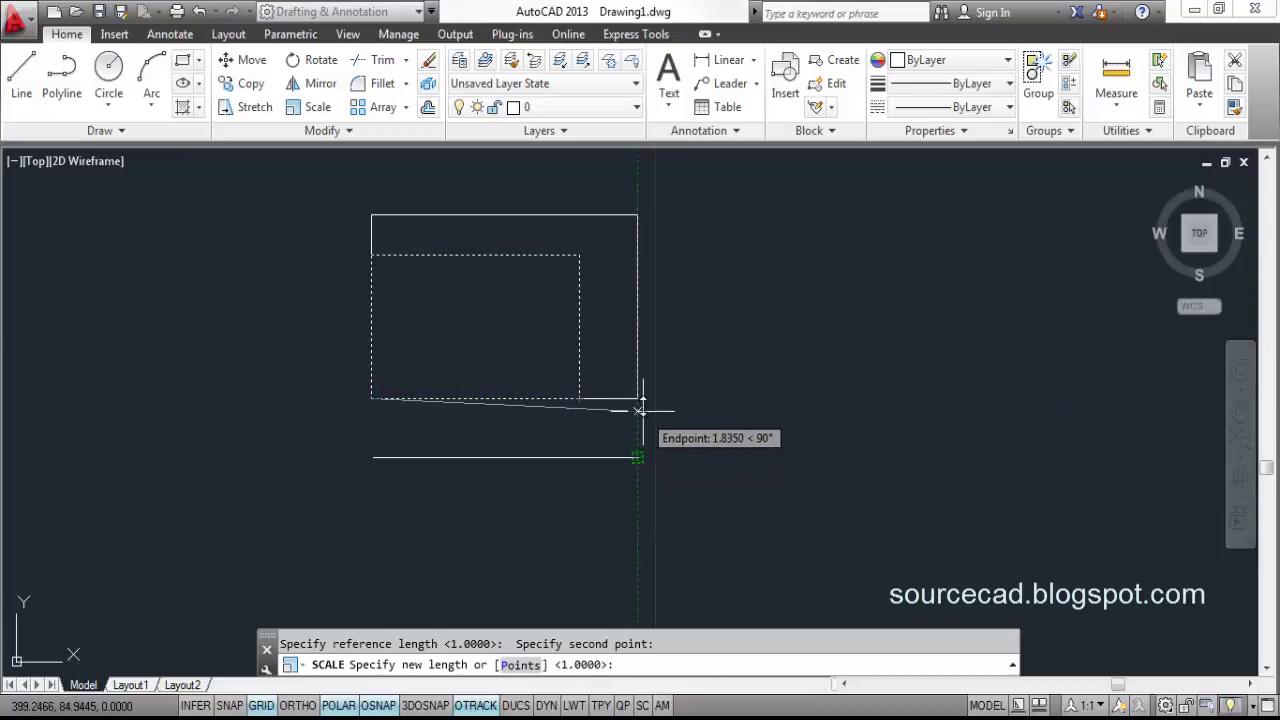
pyautogui.click(638, 397)
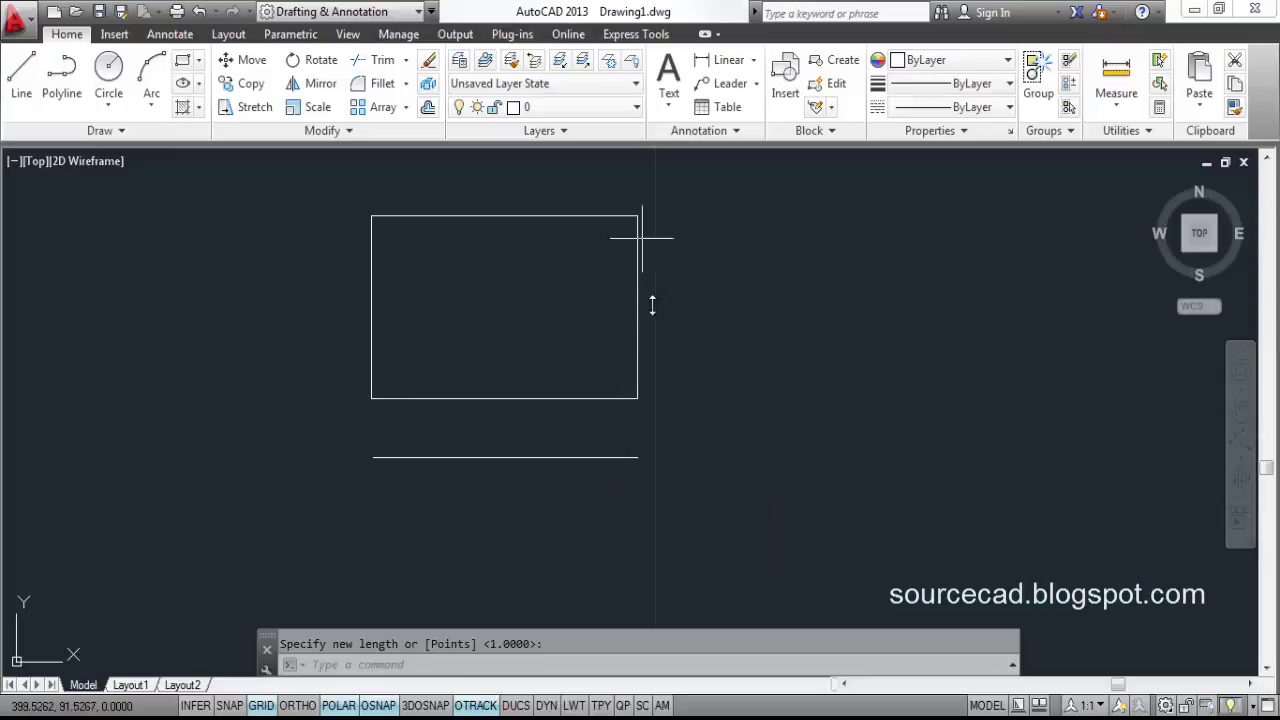
pyautogui.press('Escape')
# Erase the scaled rectangle and the horizontal line below it.
pyautogui.click(648, 505)
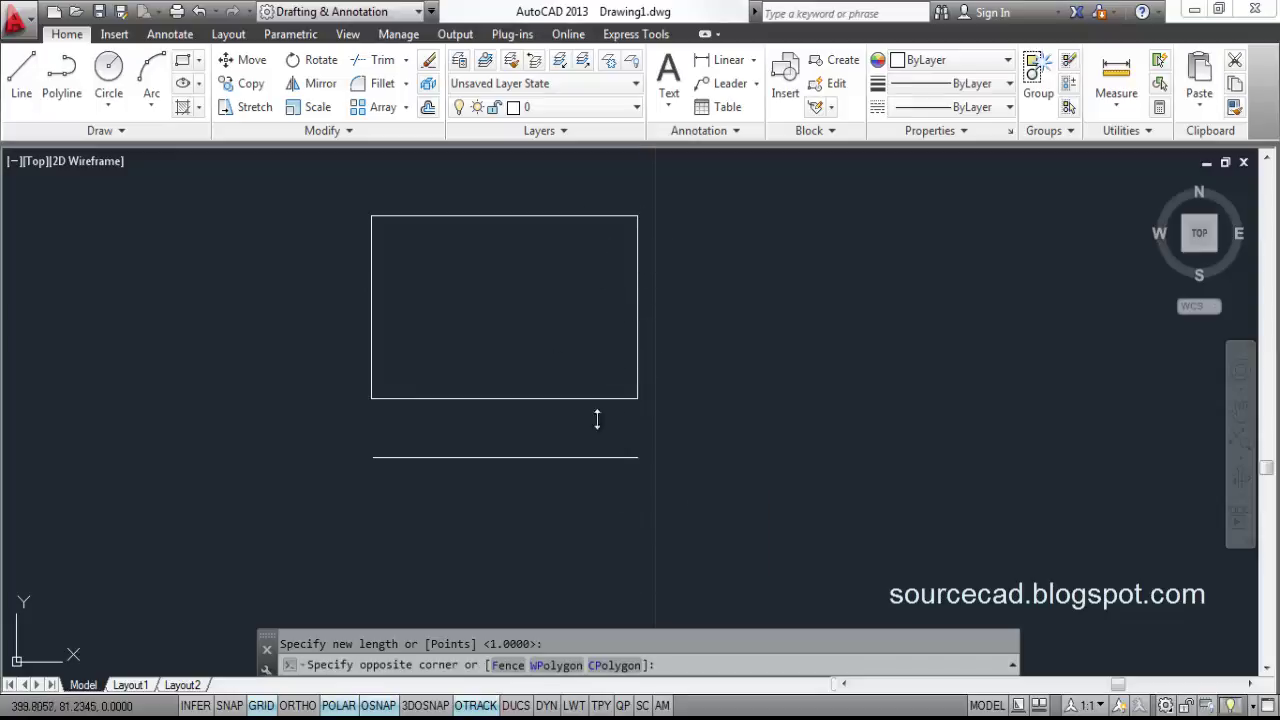
pyautogui.click(528, 296)
pyautogui.press('Delete')
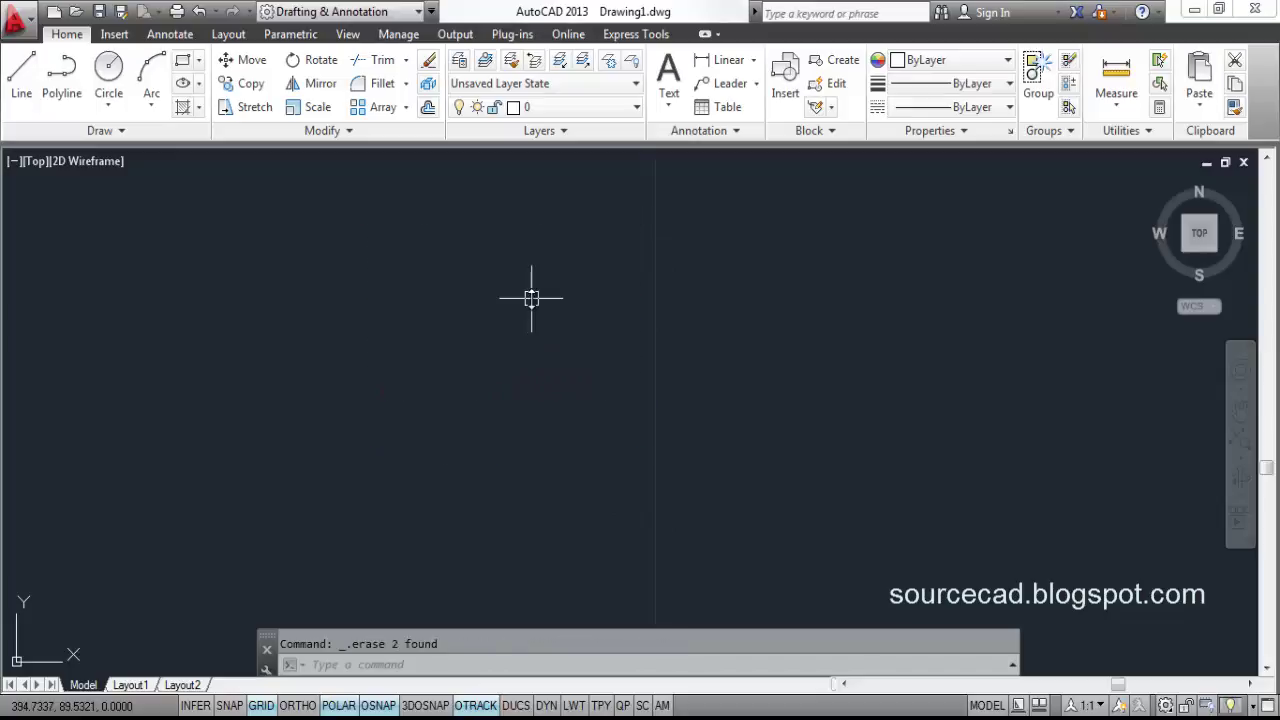